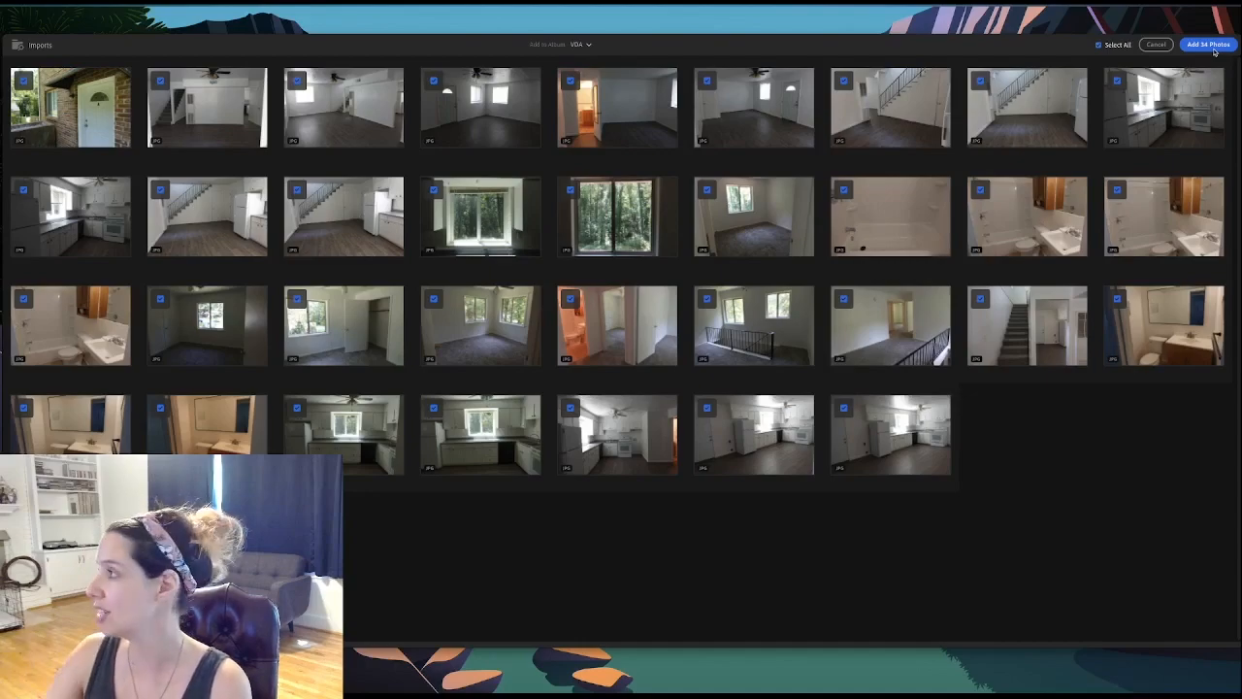
# Import all 34 selected apartment photos into the VDA album.
pyautogui.click(1212, 49)
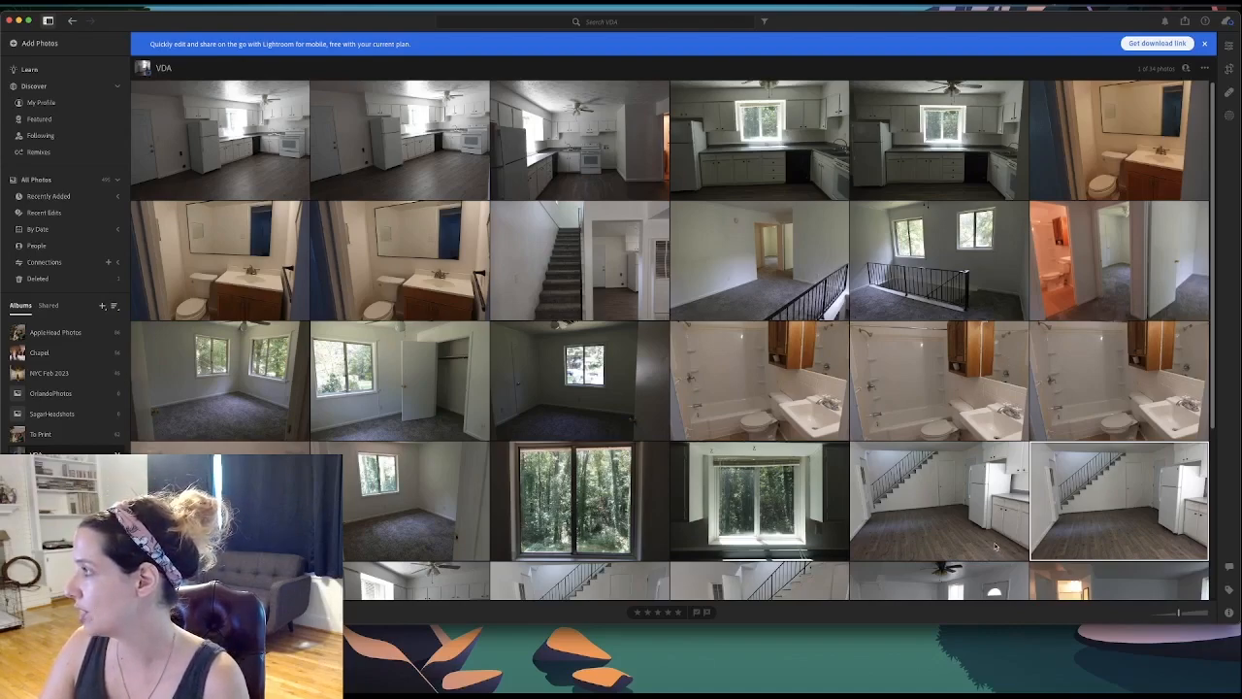
# Move the two staircase-and-refrigerator photos so they directly follow the kitchen window shots in the album order.
pyautogui.moveTo(1052, 222); pyautogui.dragTo(1039, 166)
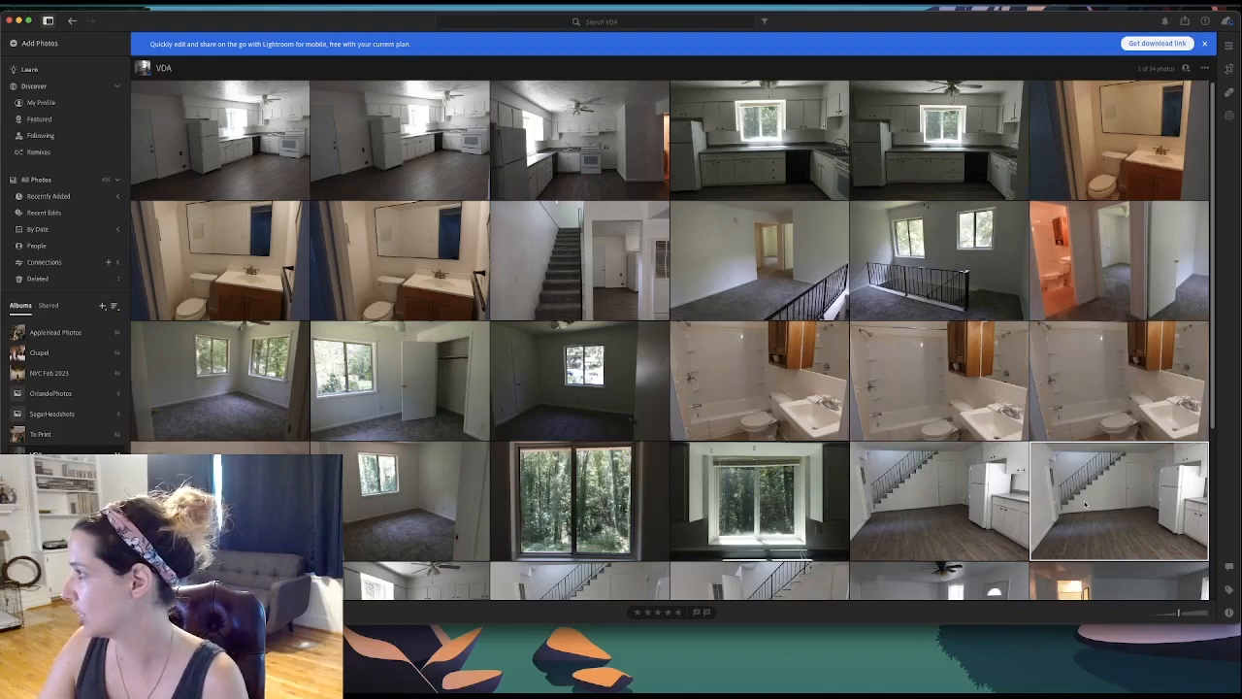
pyautogui.moveTo(1046, 510); pyautogui.dragTo(1049, 166)
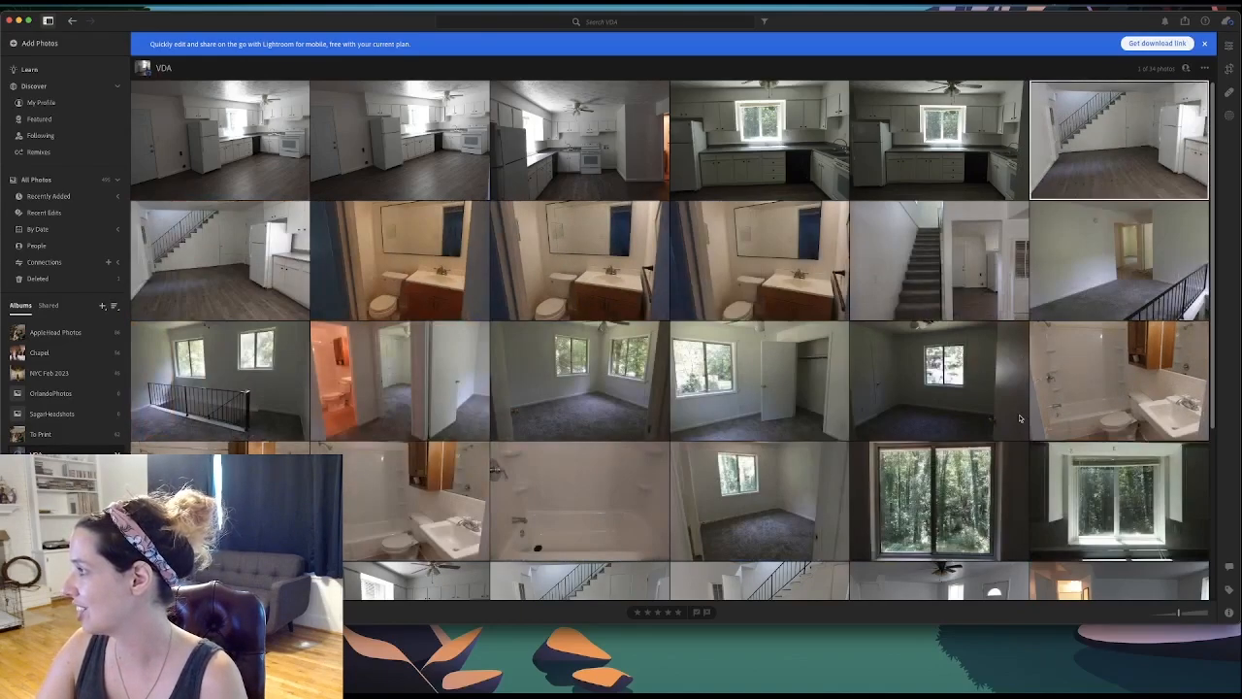
# Select the four consecutive photos from the first of the remaining kitchen shots through the second staircase shot.
pyautogui.scroll(-5, 877, 474)
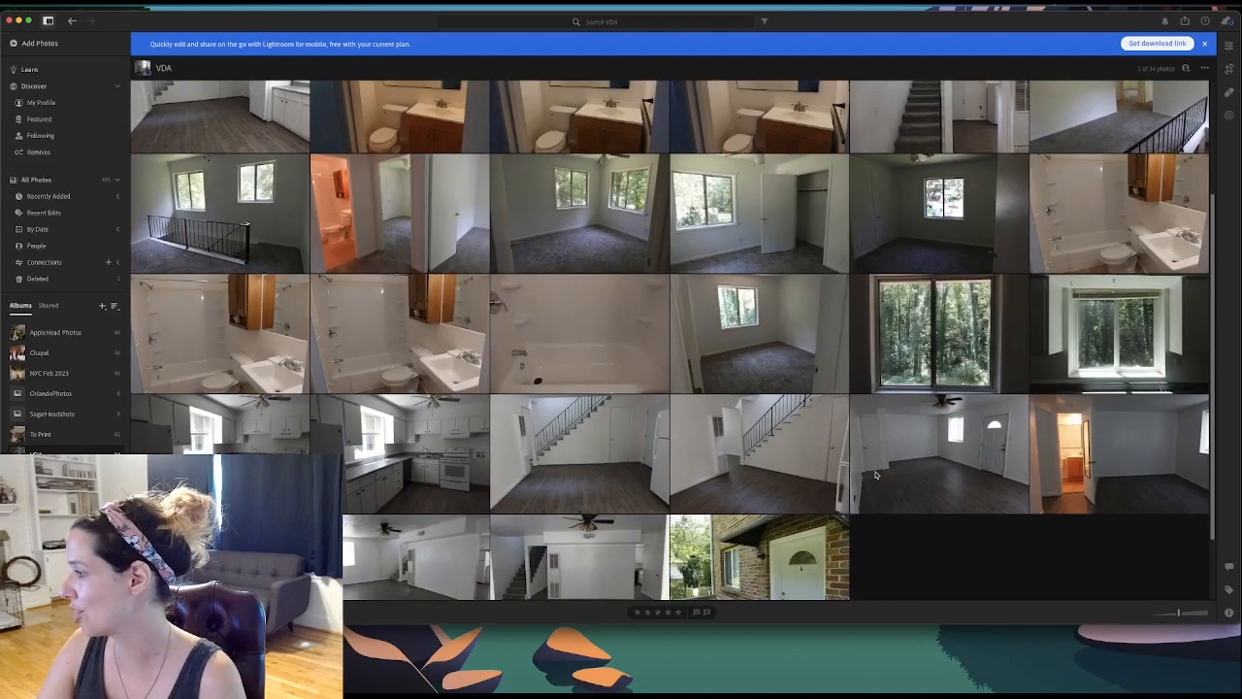
pyautogui.scroll(1, 617, 473)
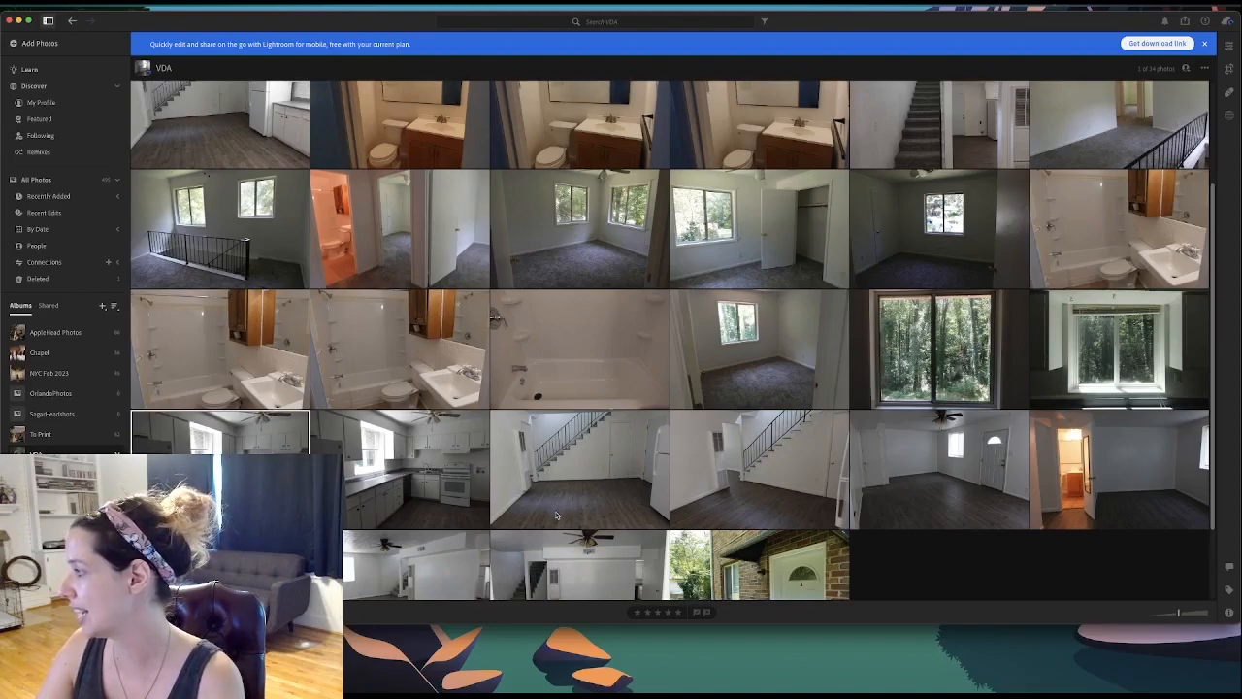
pyautogui.keyDown('shift'); pyautogui.click(749, 498); pyautogui.keyUp('shift')
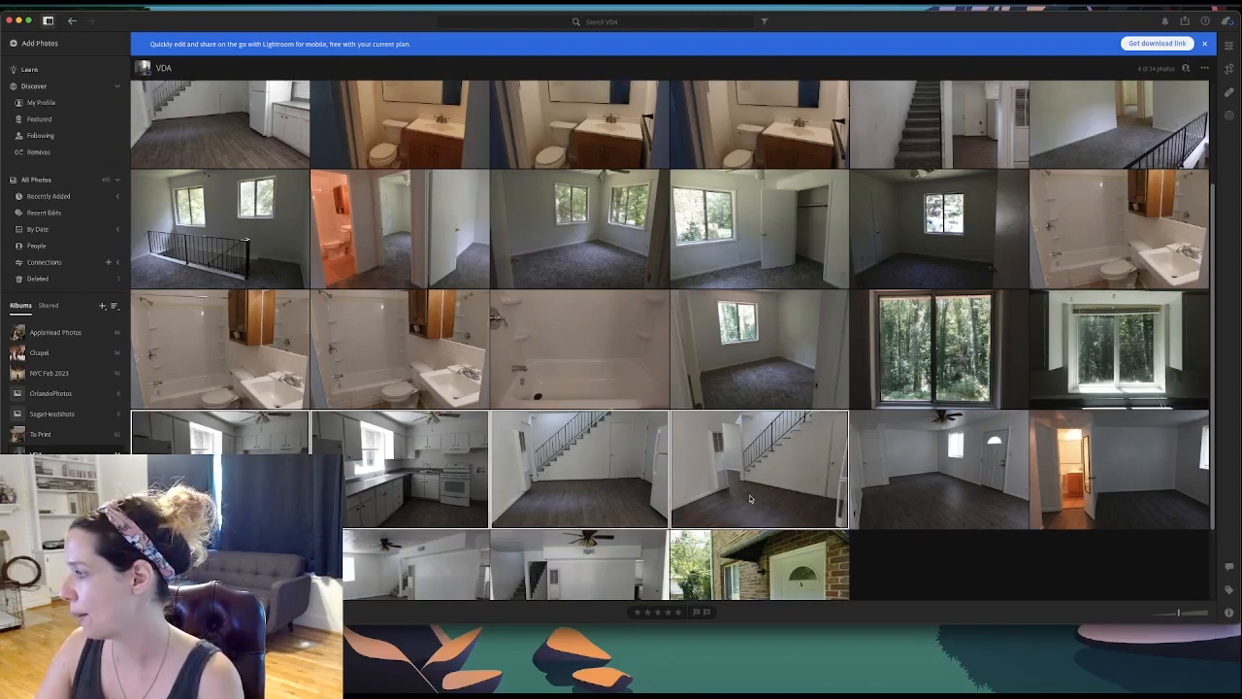
pyautogui.scroll(1, 749, 498)
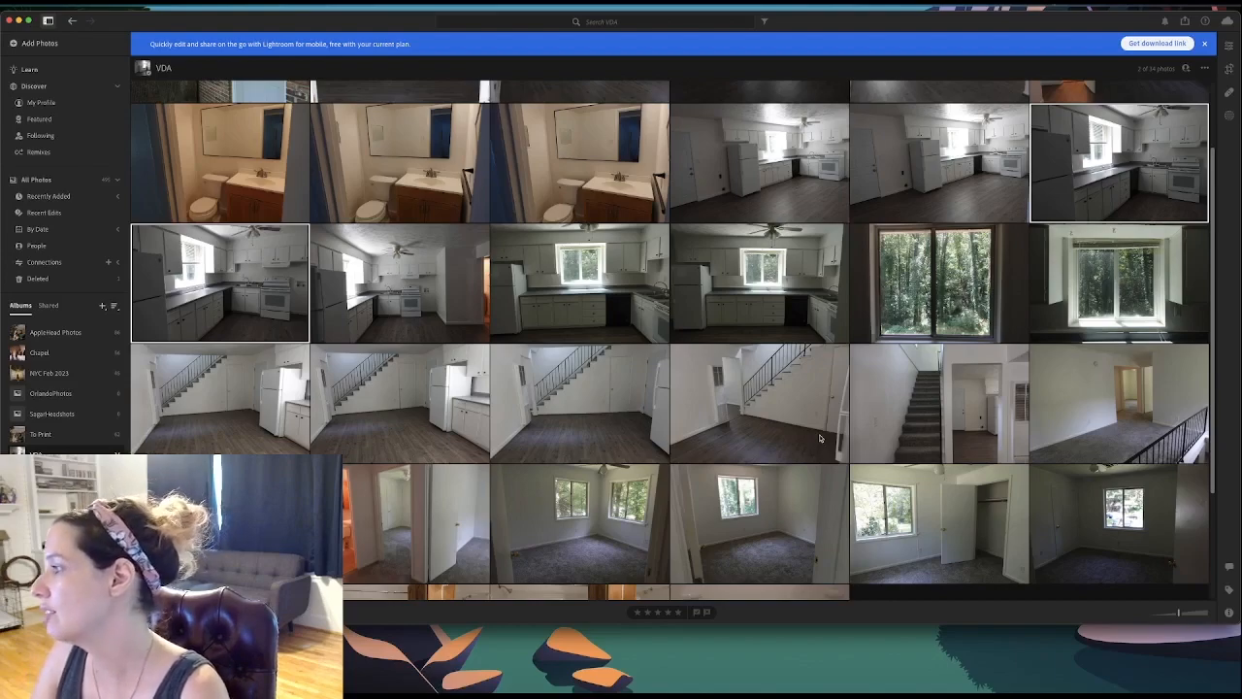
# Review the rearranged album from the front door photo through to the bathtub photos to check the room order.
pyautogui.scroll(-3, 819, 438)
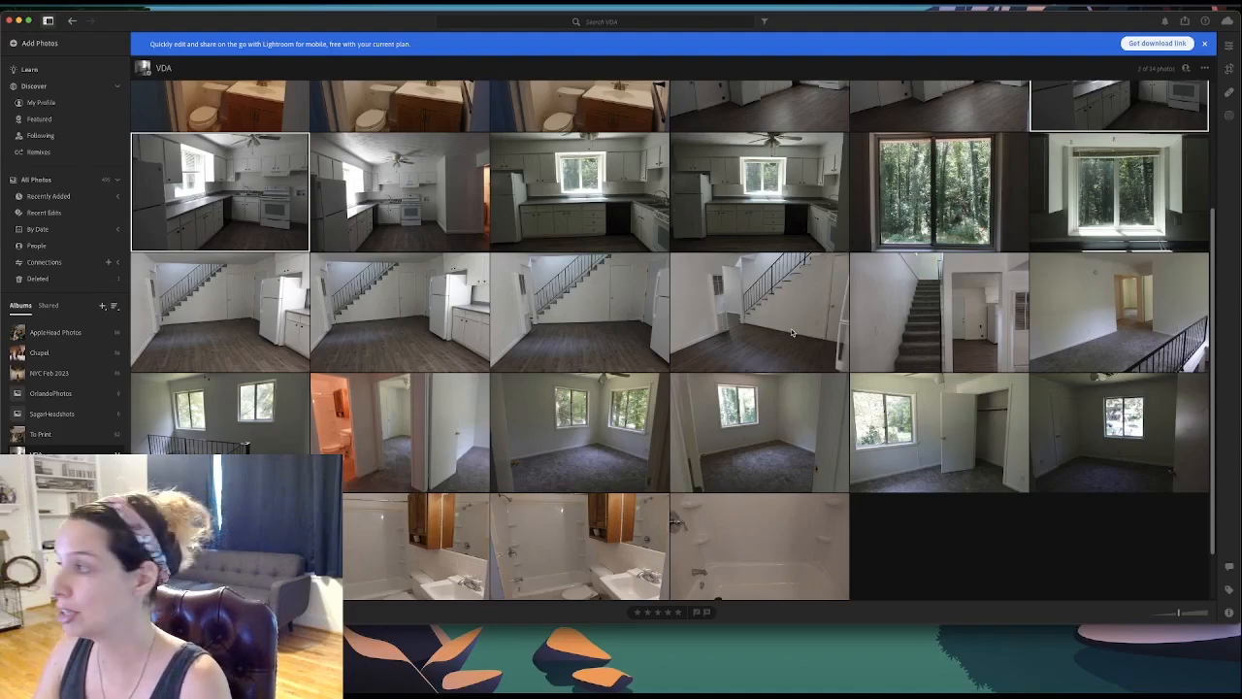
pyautogui.scroll(4, 990, 527)
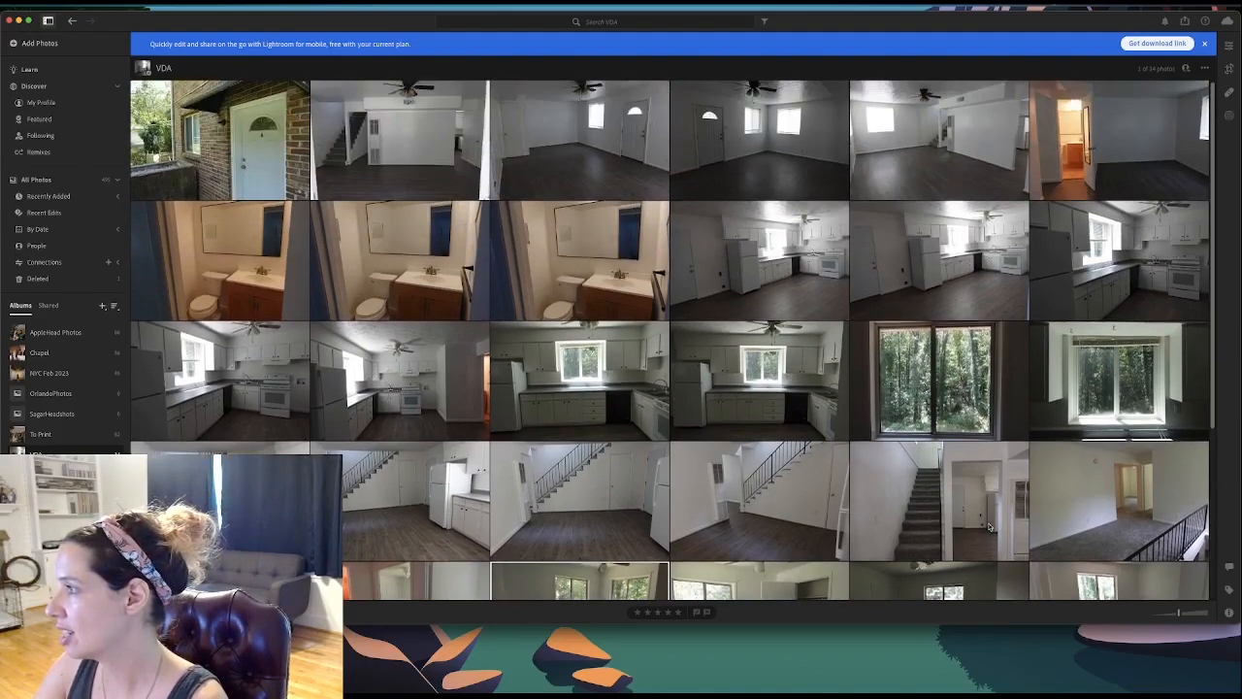
pyautogui.scroll(-4, 989, 527)
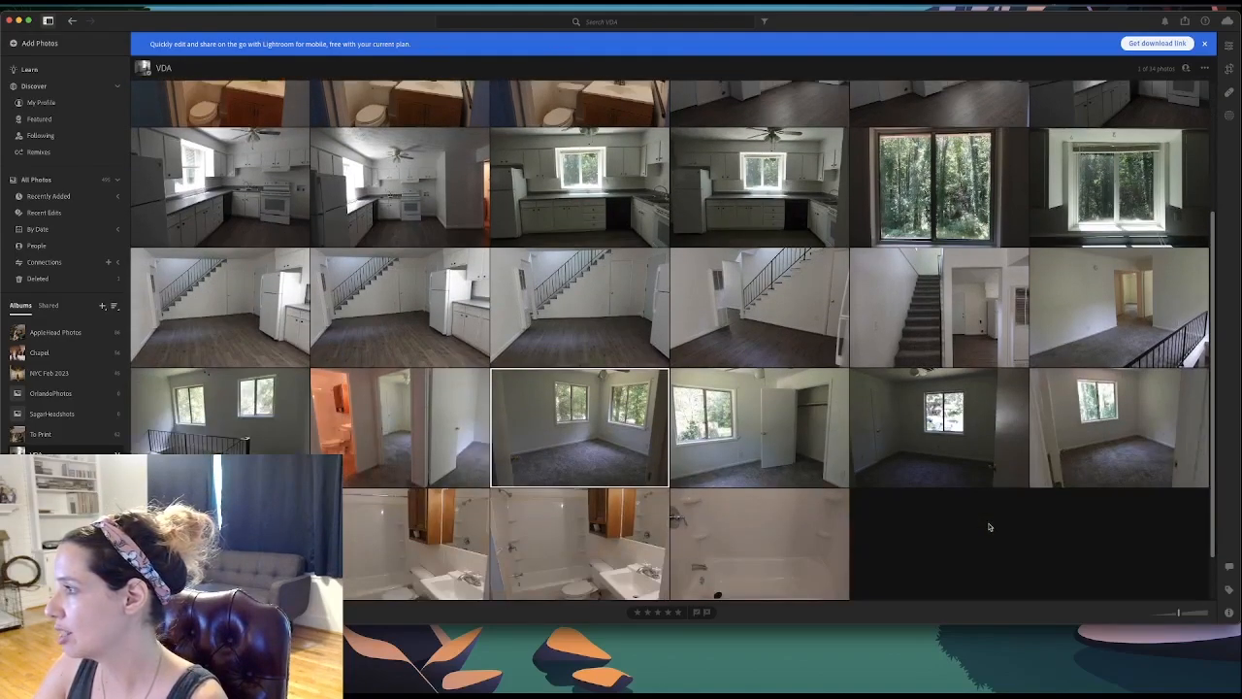
pyautogui.scroll(2, 990, 527)
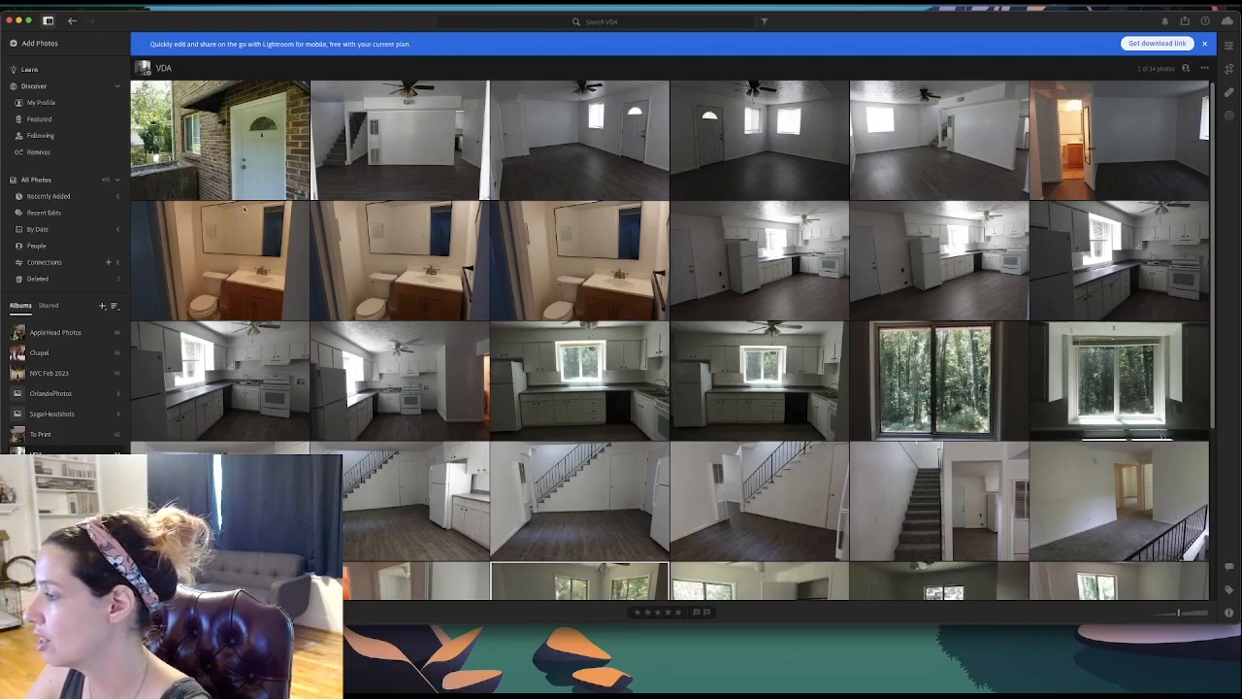
pyautogui.scroll(-5, 219, 157)
pyautogui.scroll(3, 368, 334)
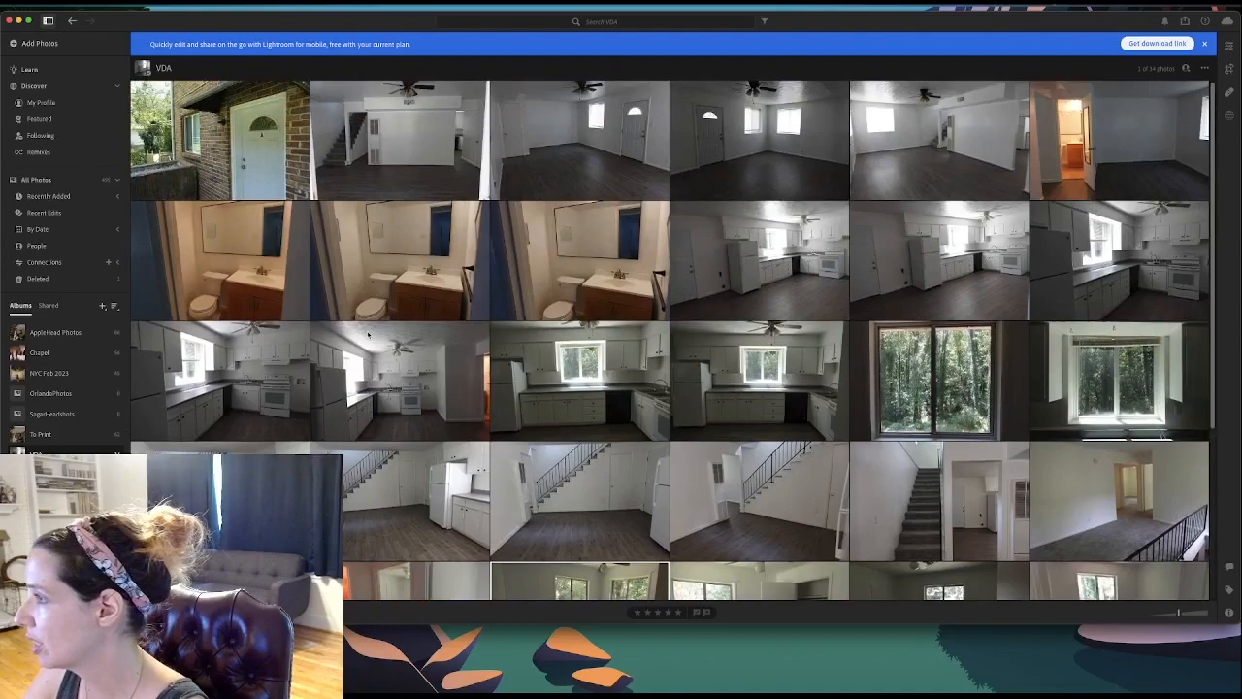
# View the front door photo full size and compare the living room shots one by one.
pyautogui.doubleClick(252, 142)
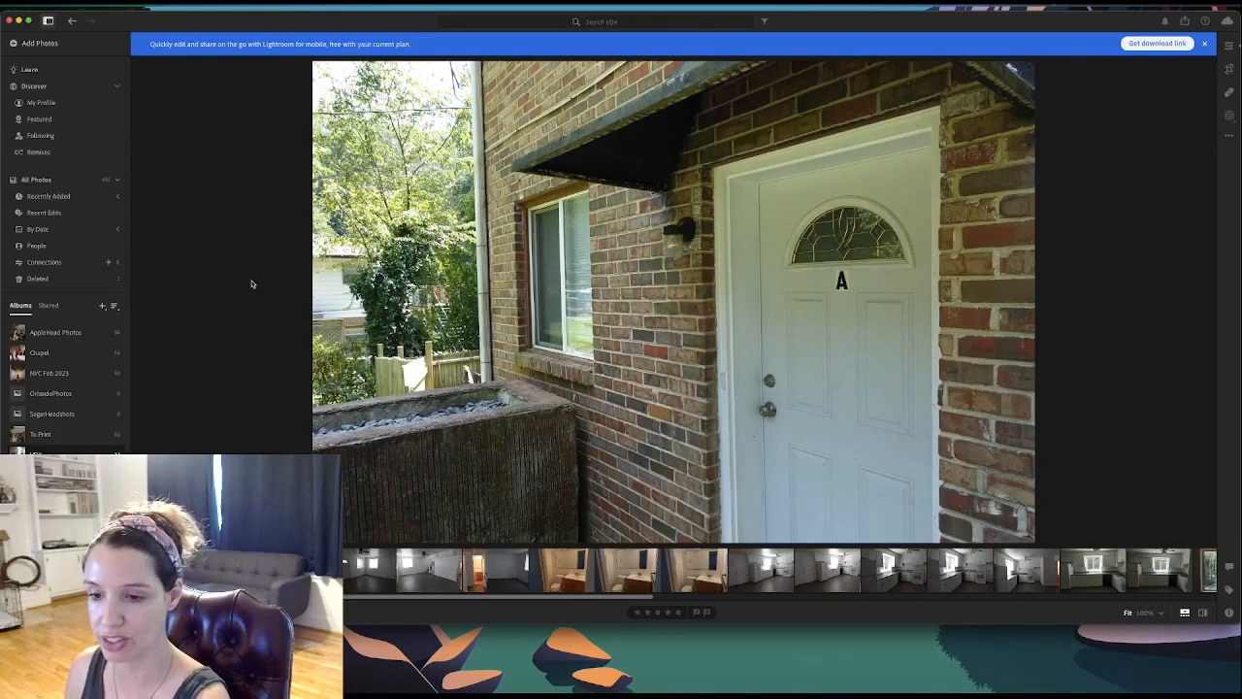
pyautogui.press('Right')
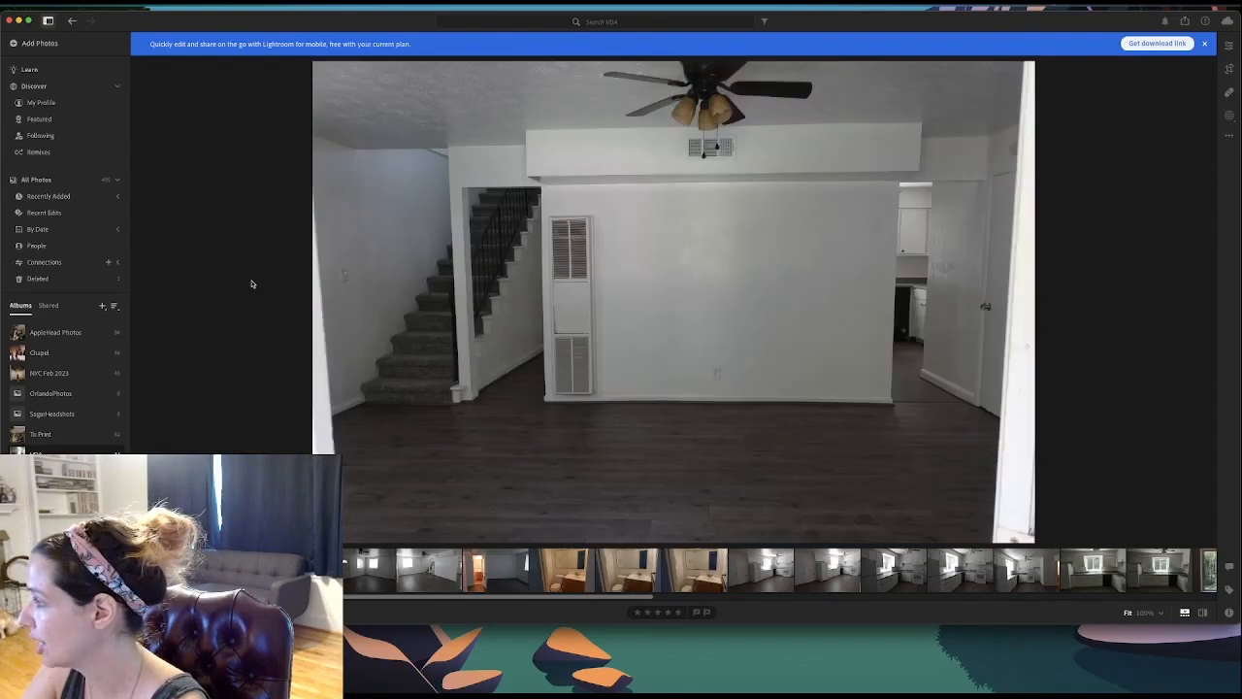
pyautogui.press('Right')
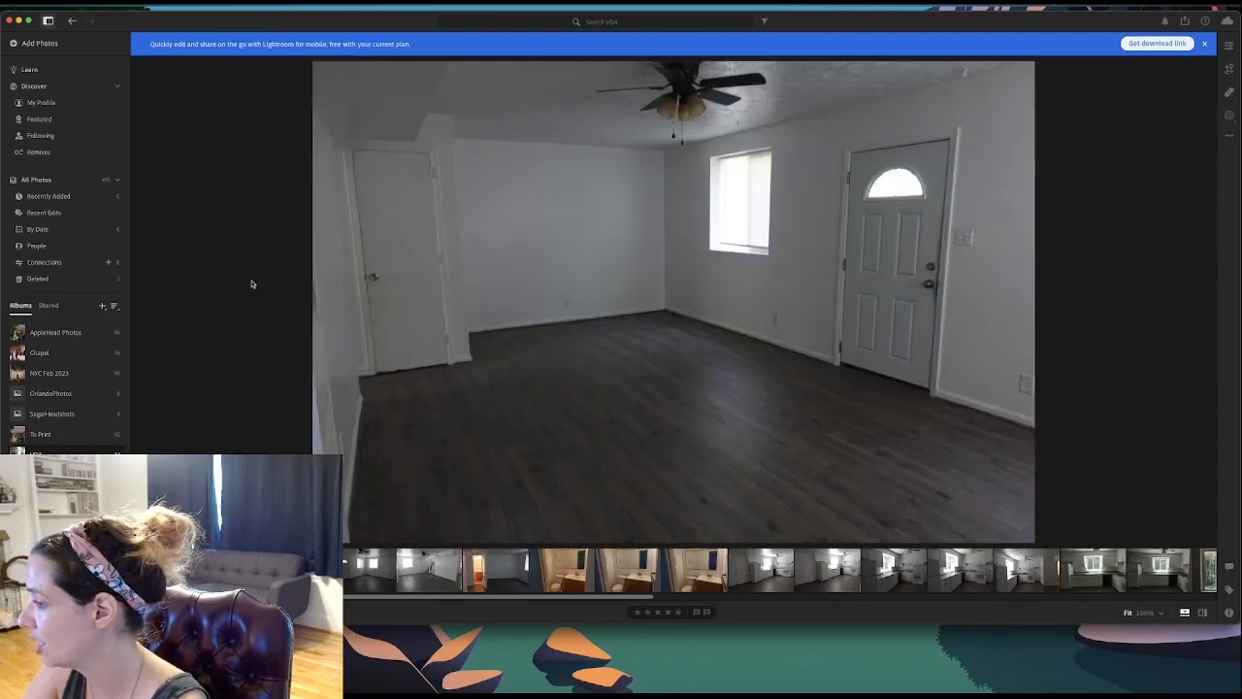
pyautogui.press('Left')
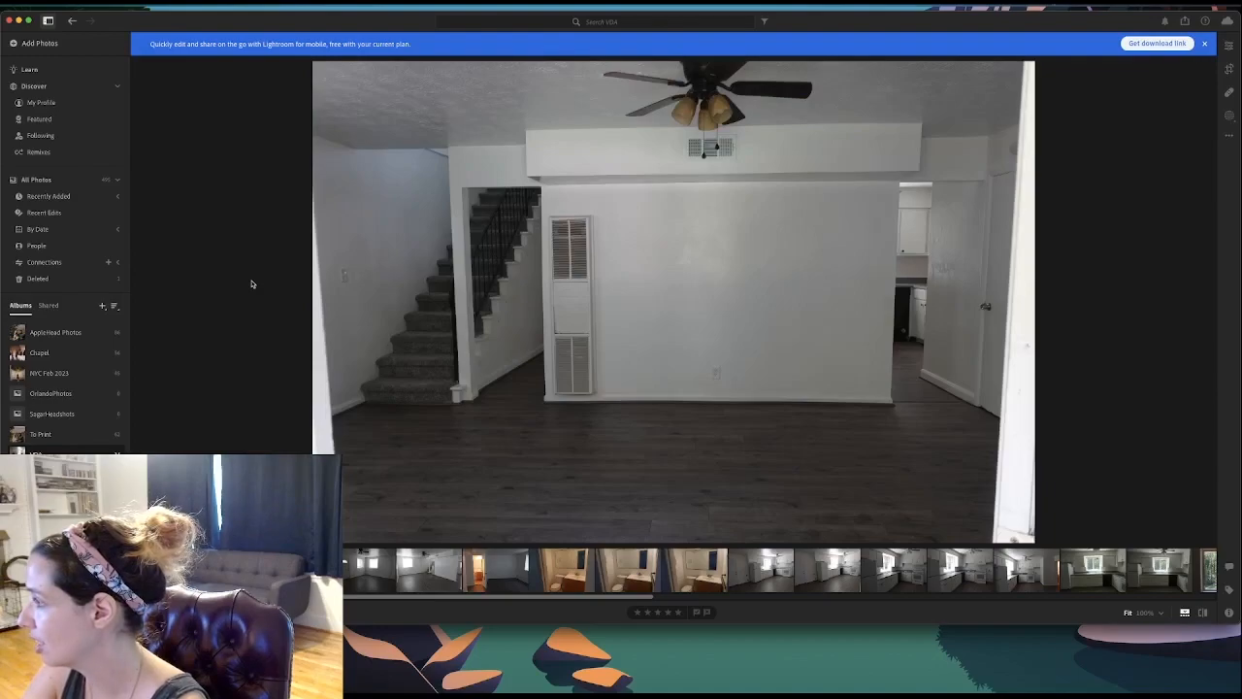
pyautogui.press('Right')
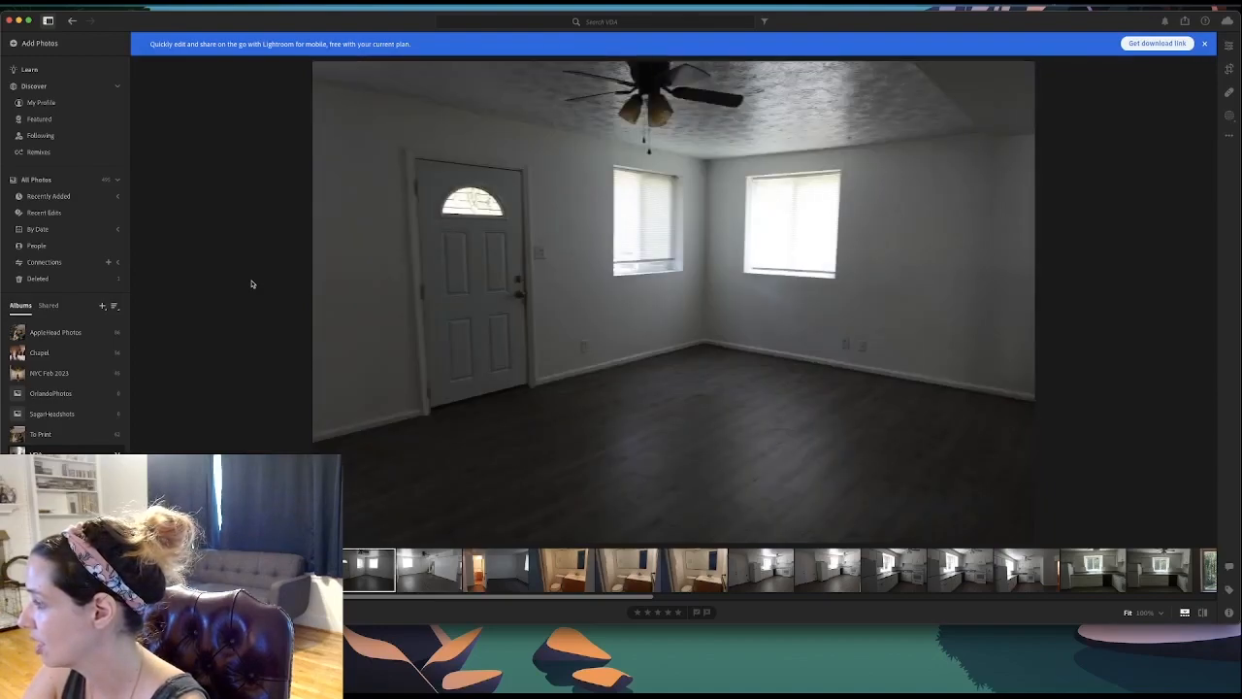
pyautogui.press('Right')
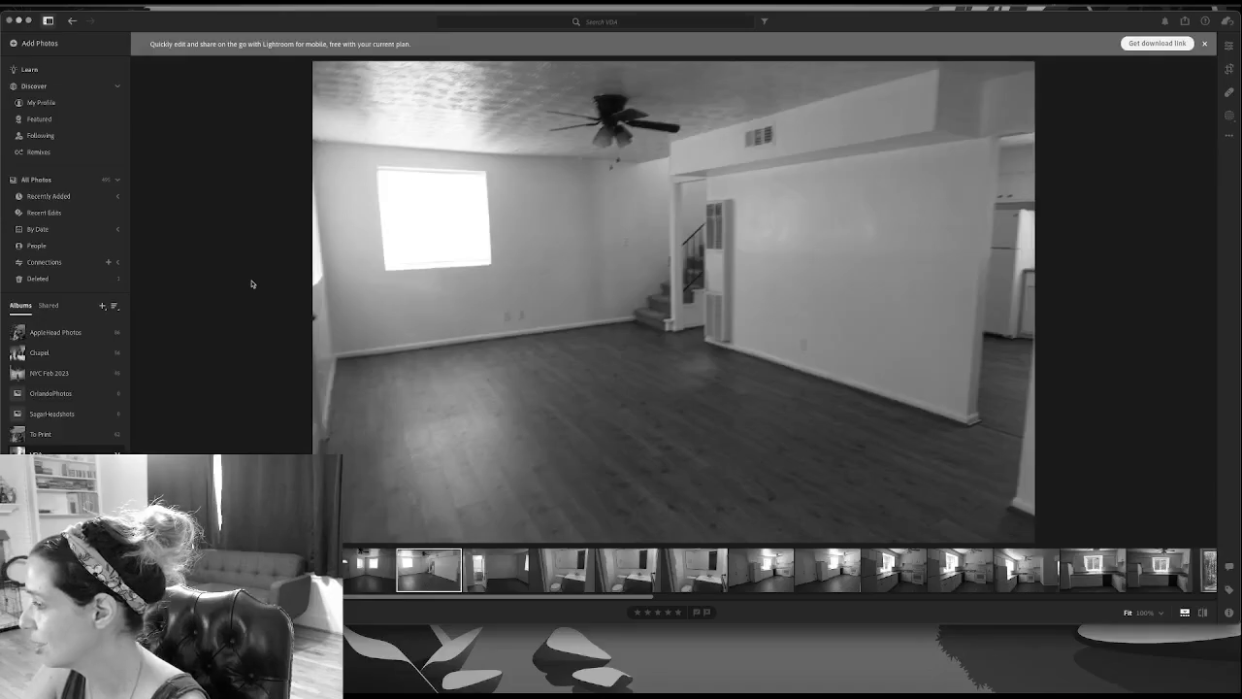
pyautogui.press('Left')
pyautogui.press('Left')
pyautogui.press('Left')
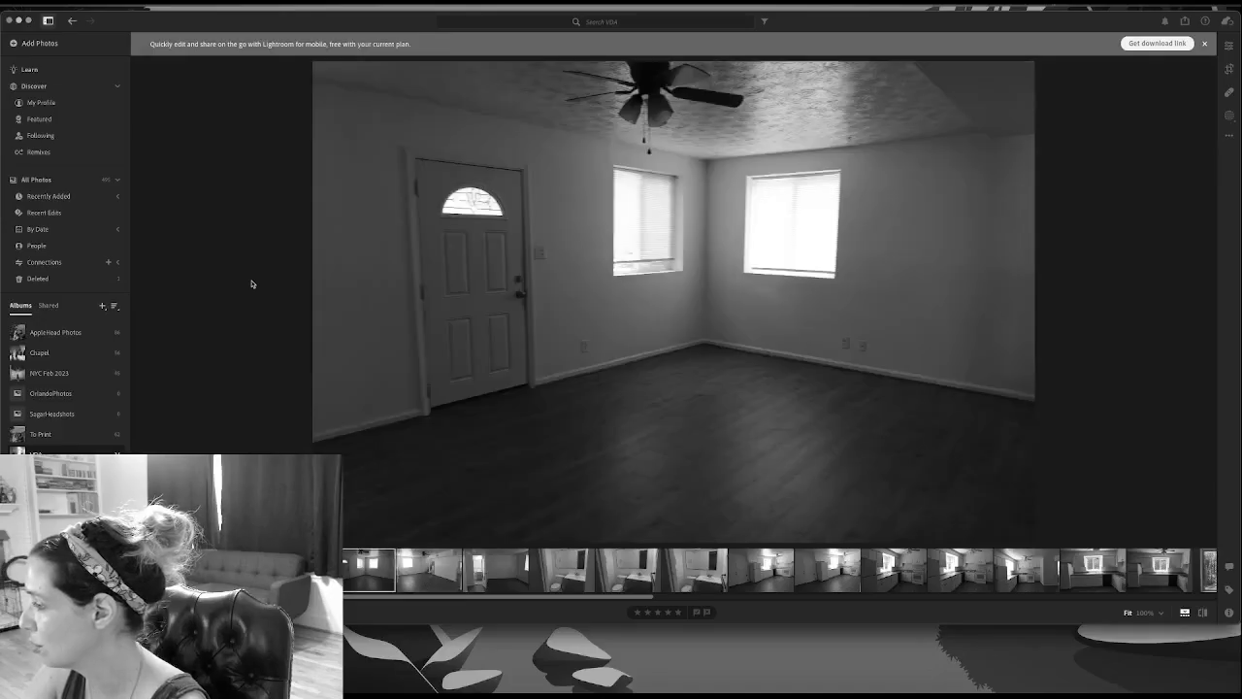
pyautogui.press('Left')
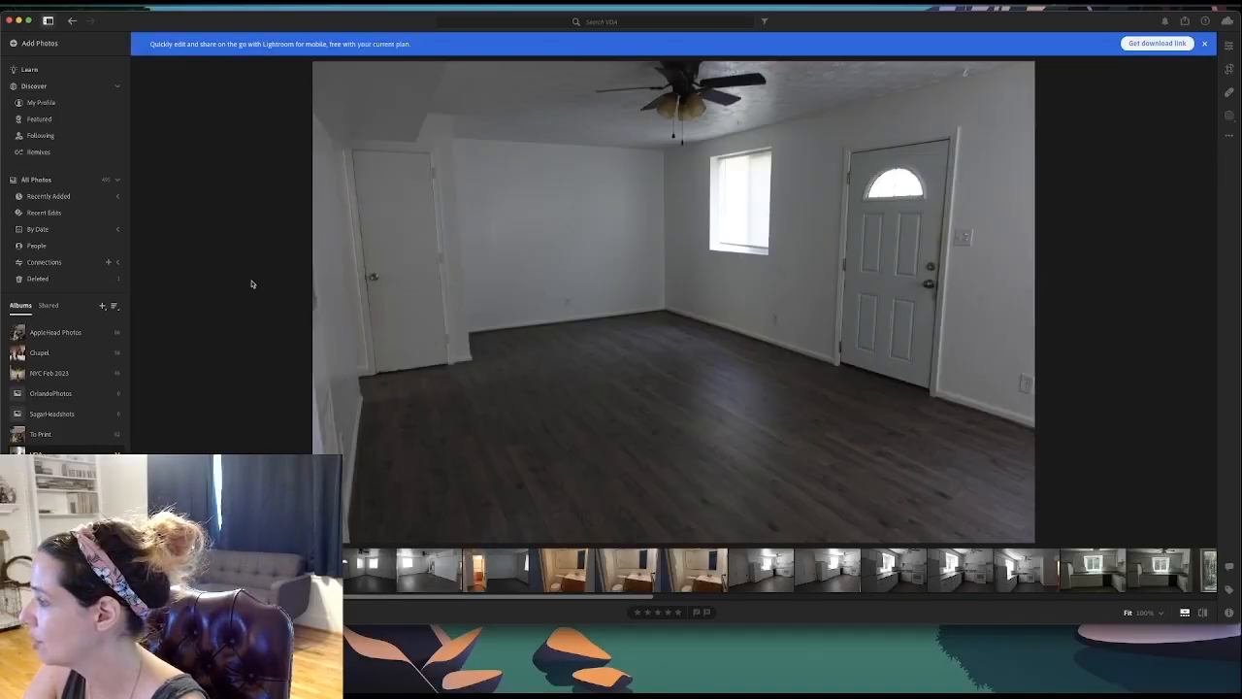
pyautogui.press('Left')
pyautogui.press('Right')
pyautogui.press('Left')
pyautogui.press('Left')
pyautogui.press('Right')
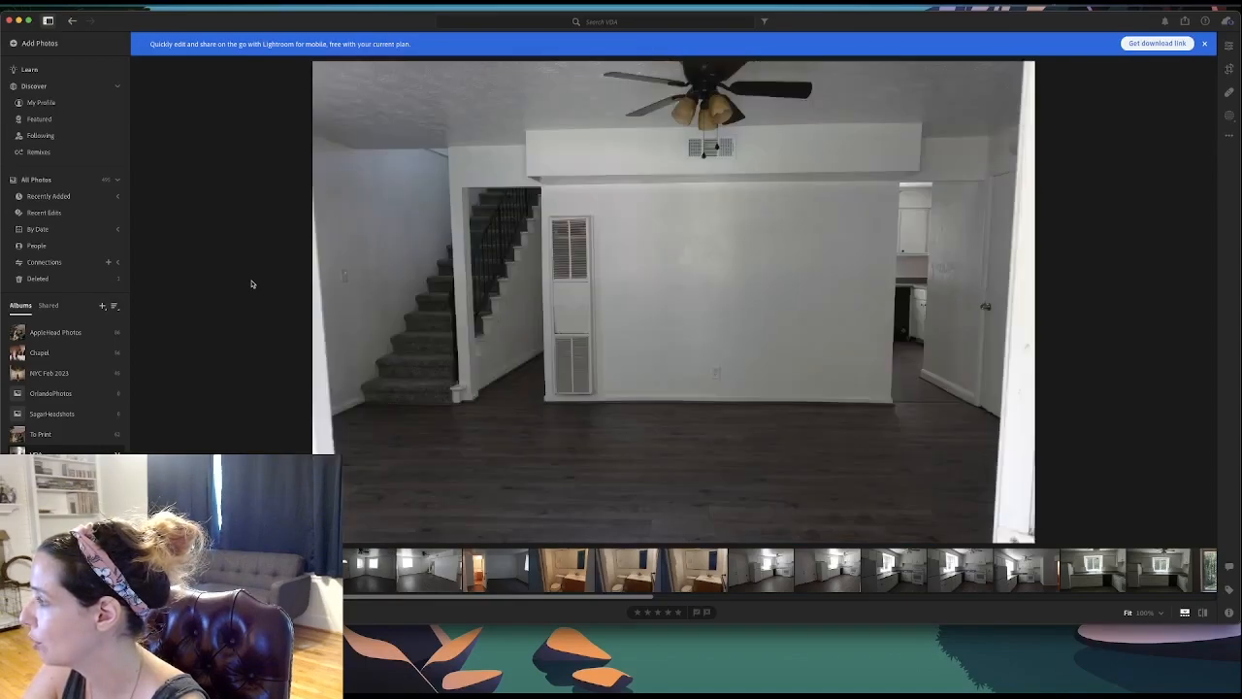
pyautogui.press('Right')
pyautogui.press('Left')
pyautogui.press('Left')
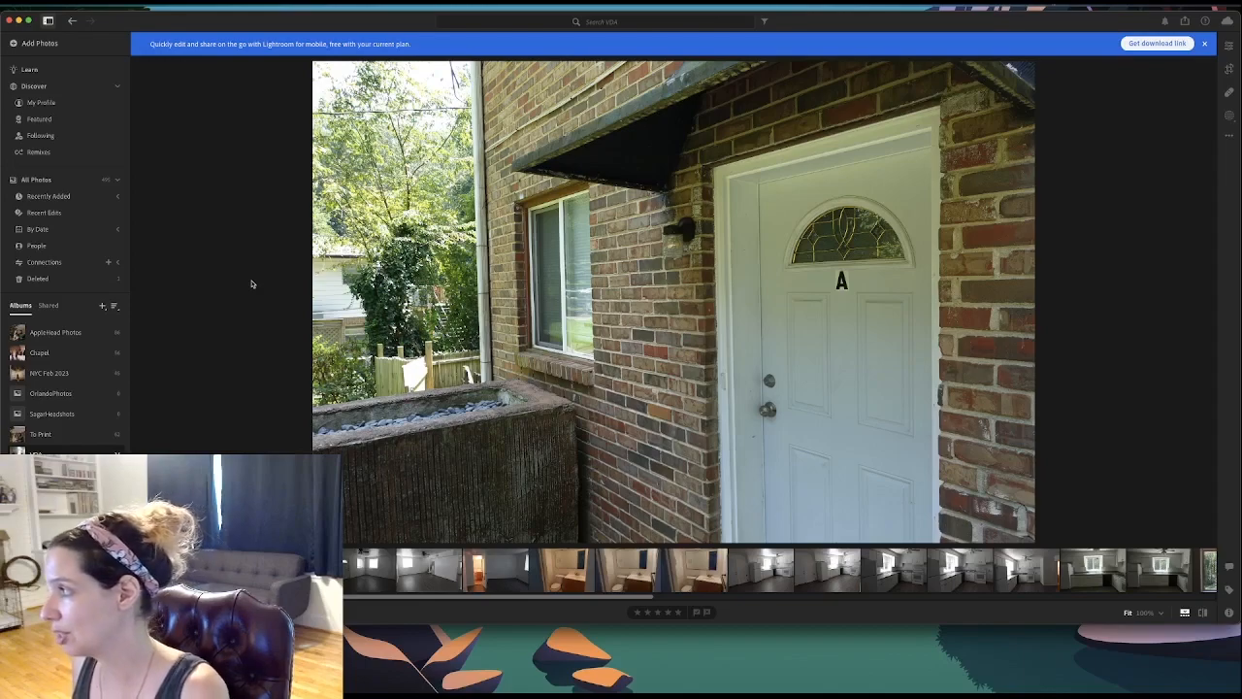
pyautogui.press('Right')
pyautogui.press('Right')
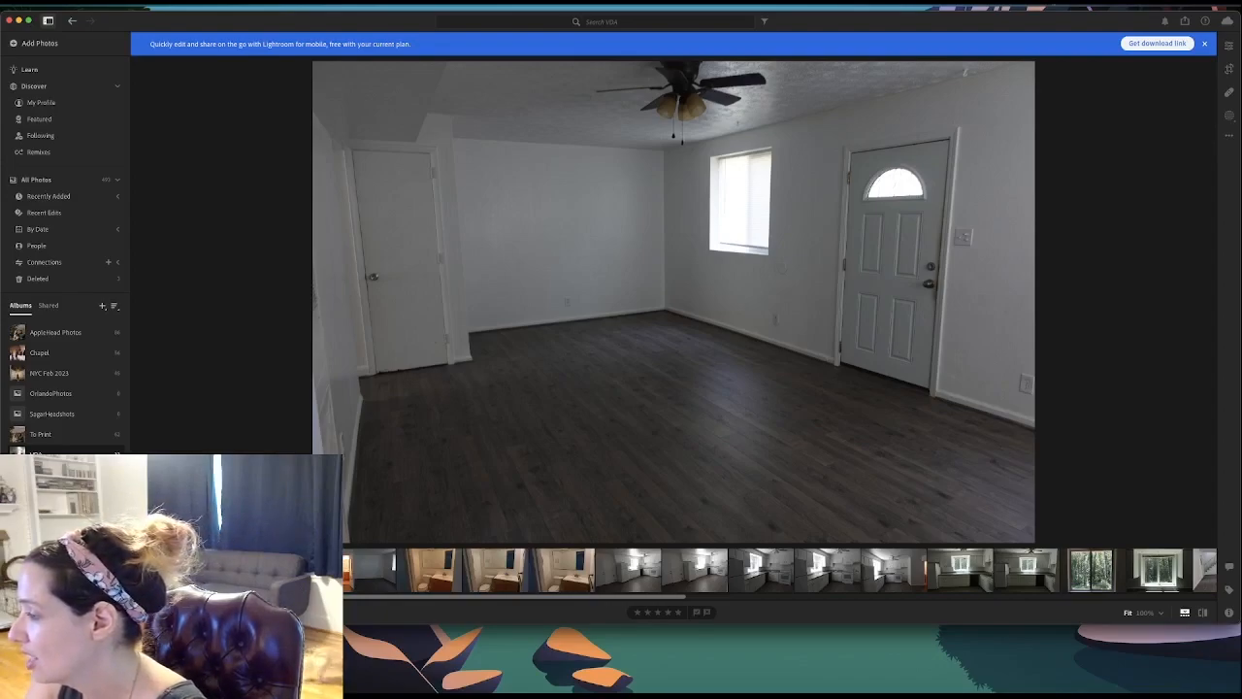
pyautogui.press('Right')
pyautogui.press('Left')
pyautogui.press('Right')
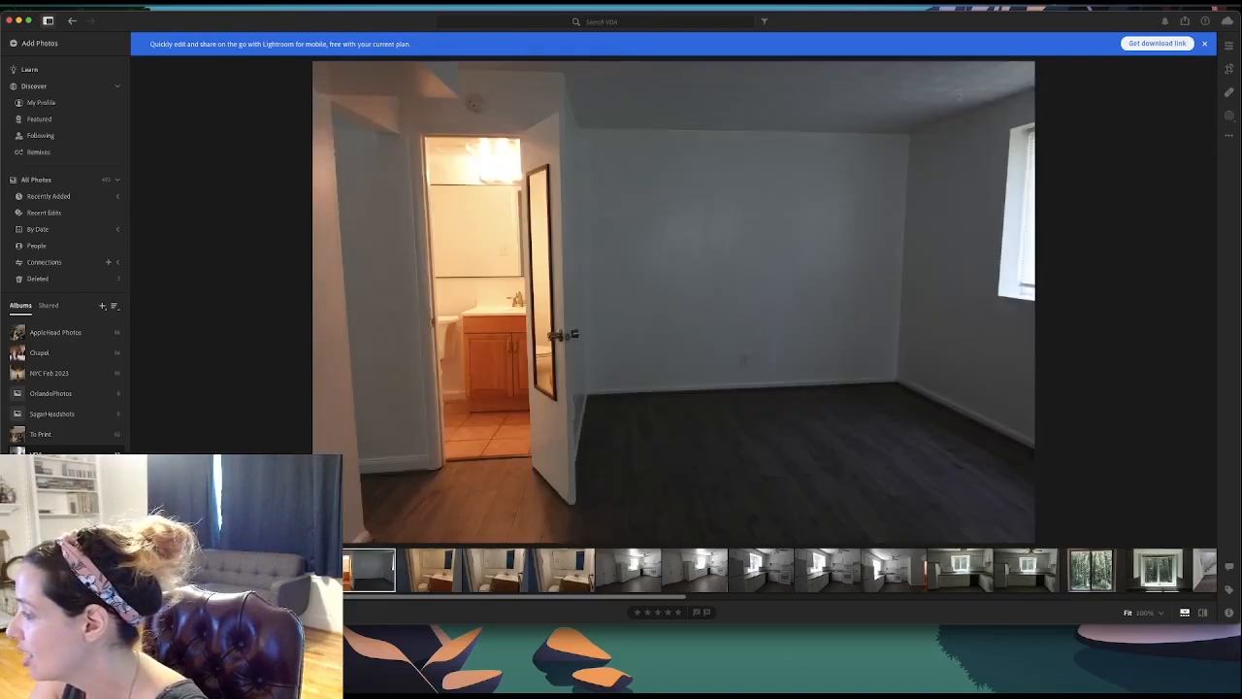
# Compare the three toilet-and-vanity photos and delete the first one, with the widest strip of blue door in frame.
pyautogui.press('Right')
pyautogui.press('Right')
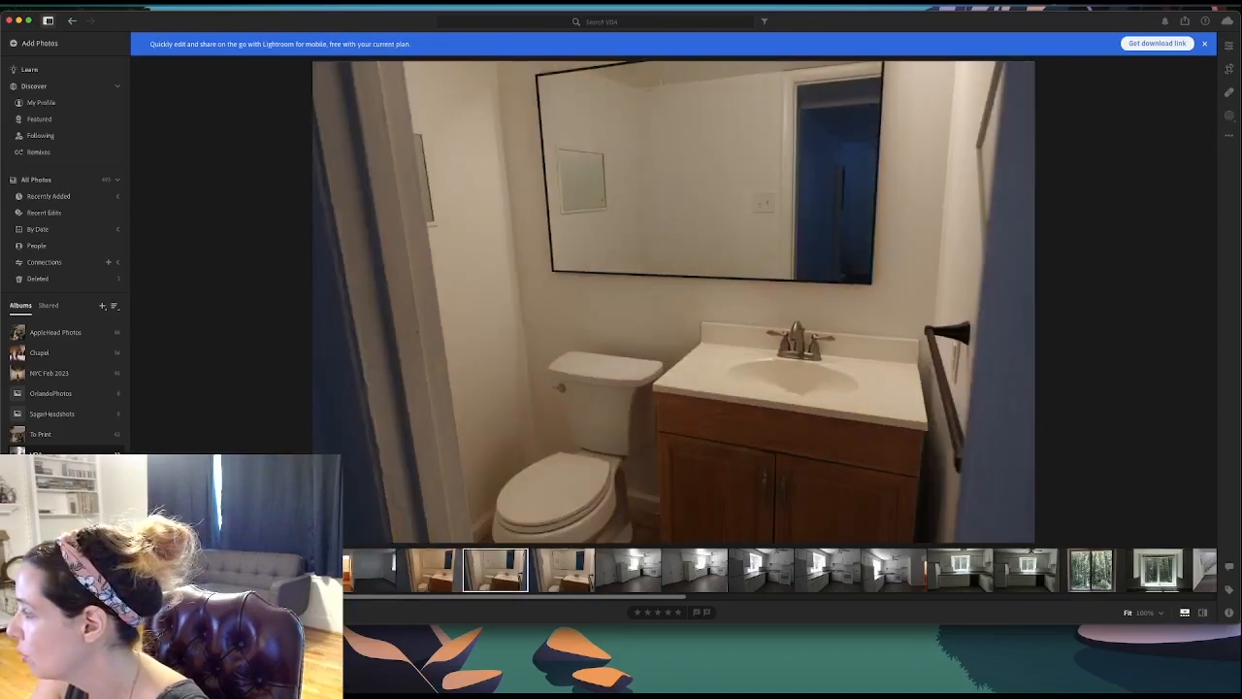
pyautogui.press('Right')
pyautogui.press('Left')
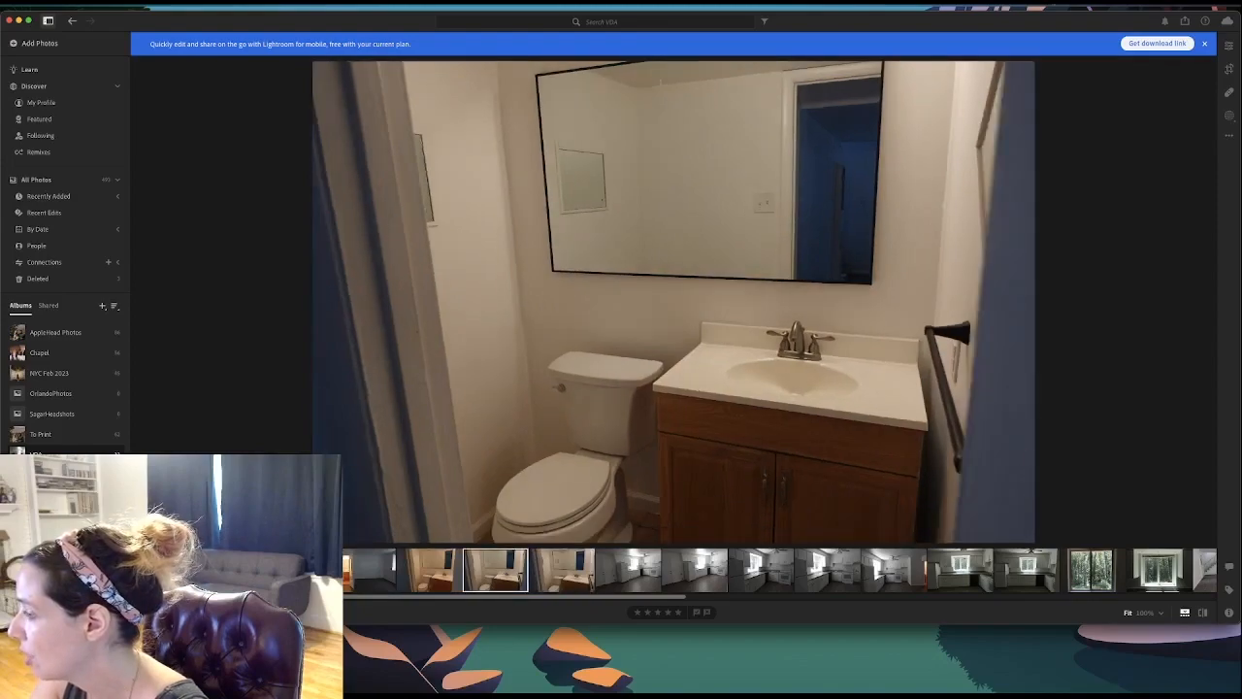
pyautogui.press('Left')
pyautogui.press('Left')
pyautogui.press('Right')
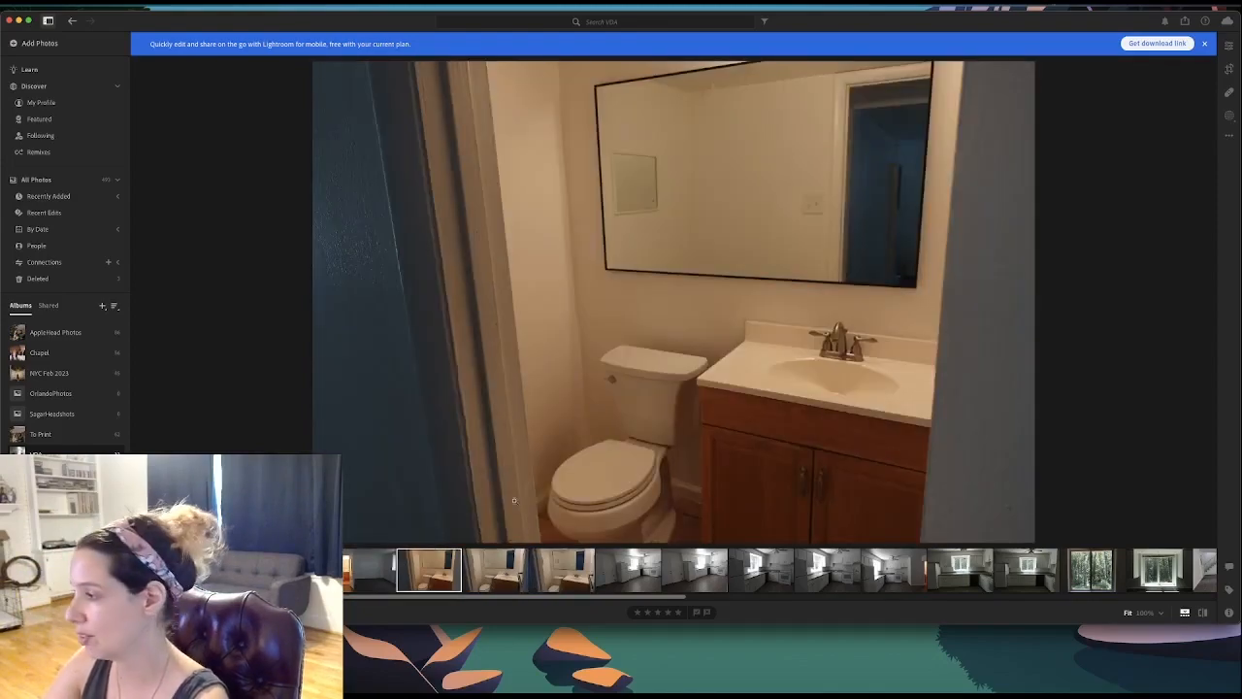
pyautogui.rightClick(428, 573)
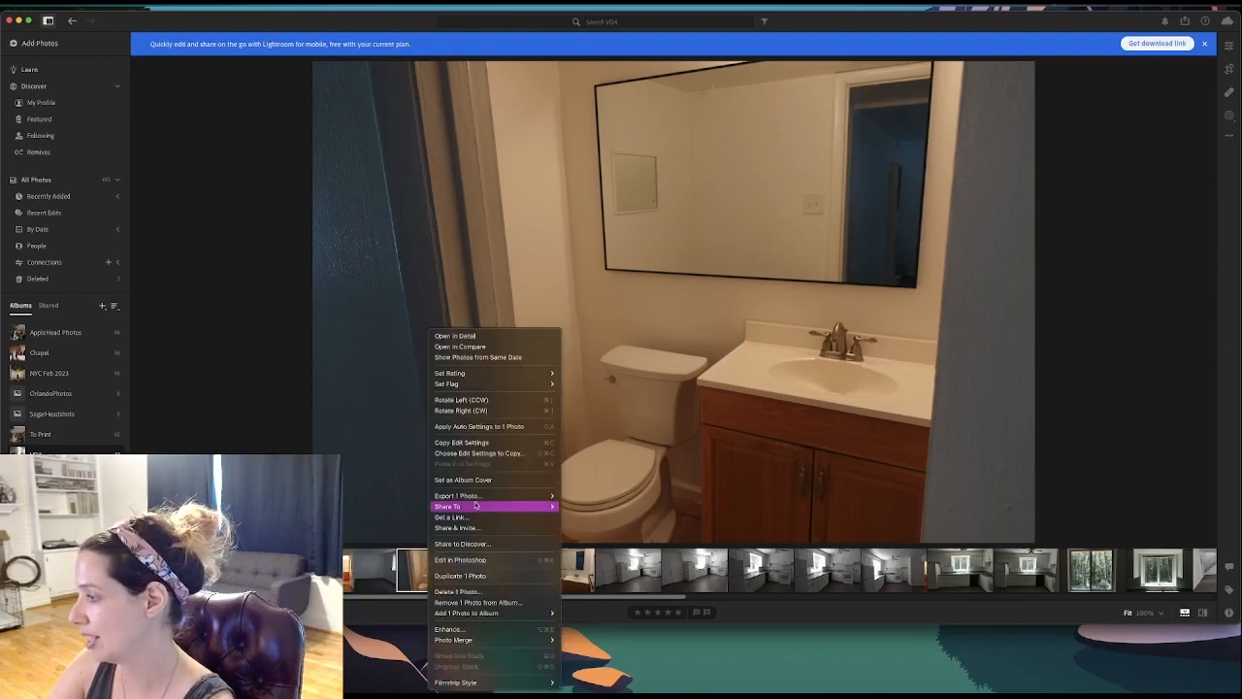
pyautogui.click(475, 592)
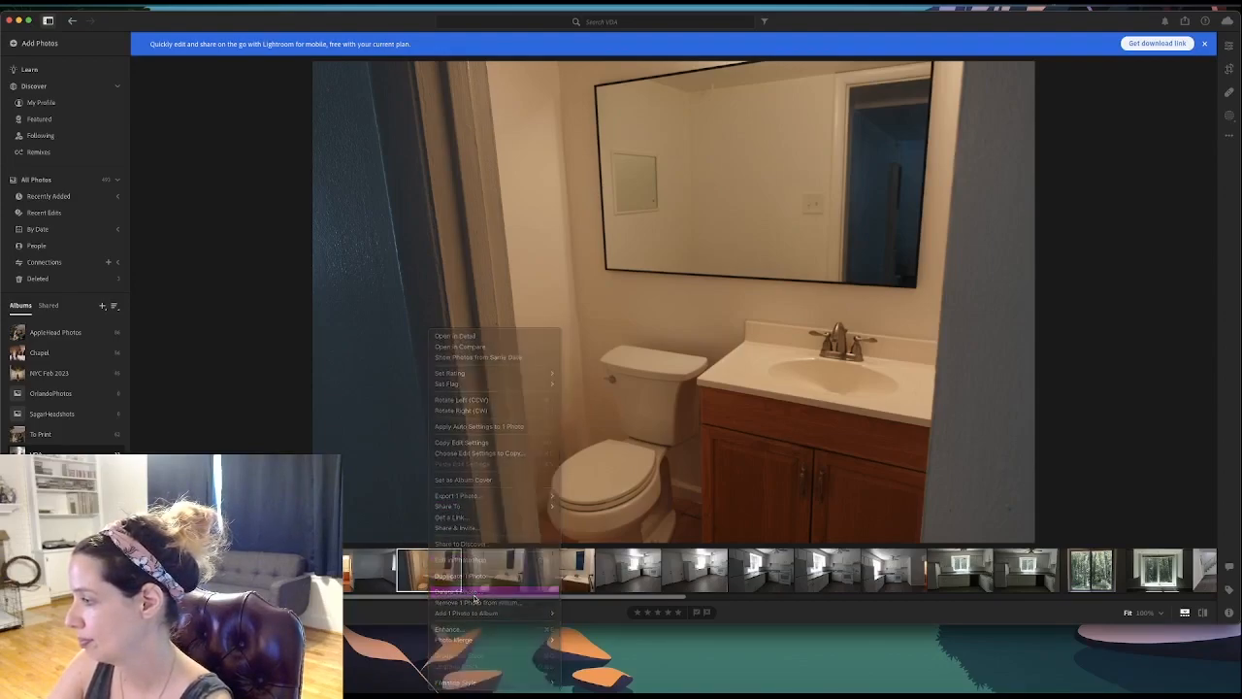
pyautogui.click(700, 401)
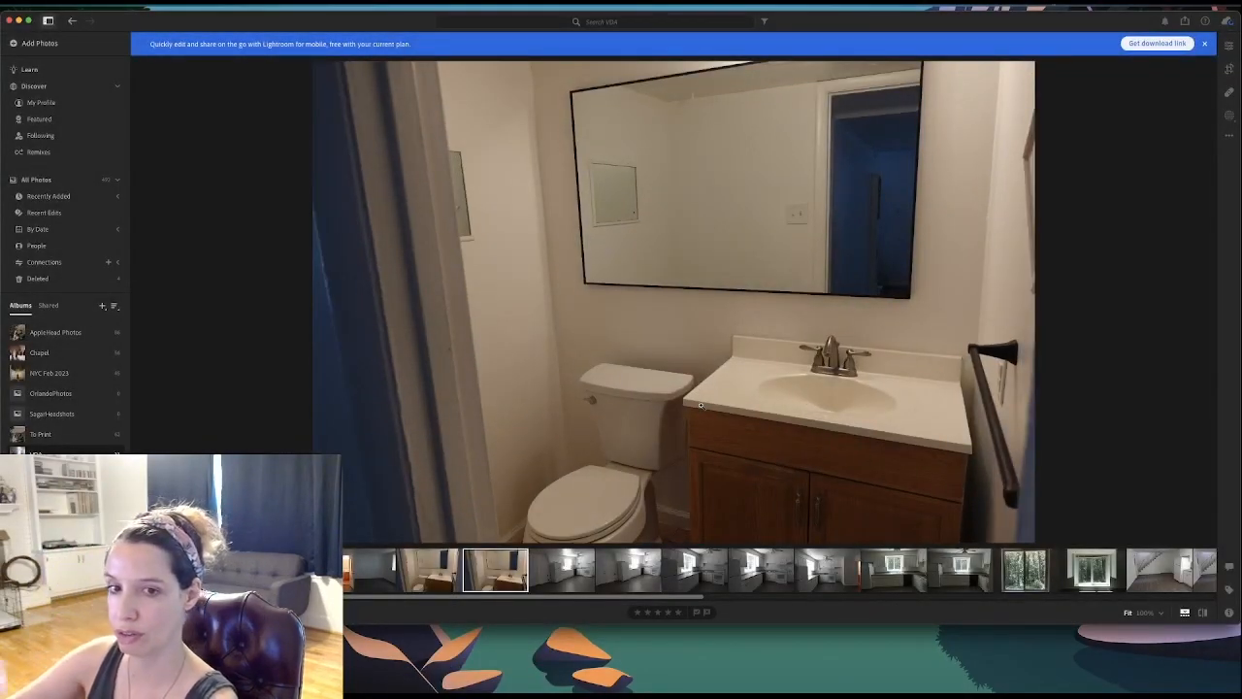
# Compare the two remaining toilet-and-vanity photos by switching between them.
pyautogui.press('Left')
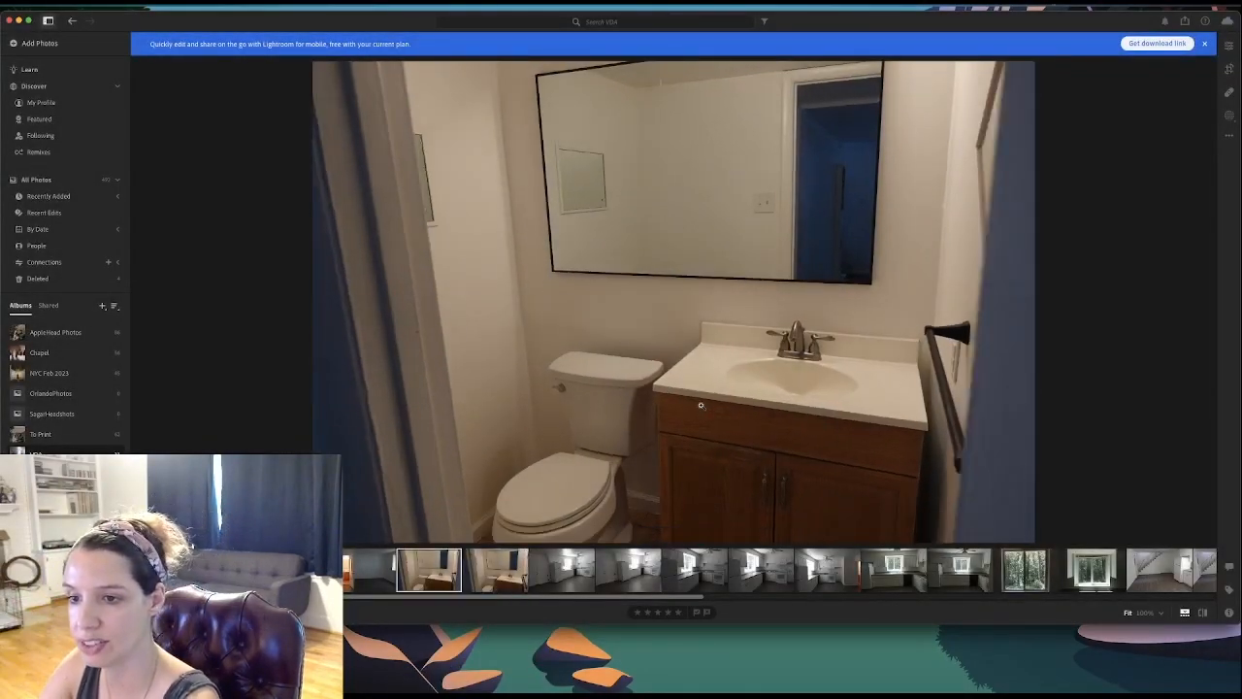
pyautogui.press('Right')
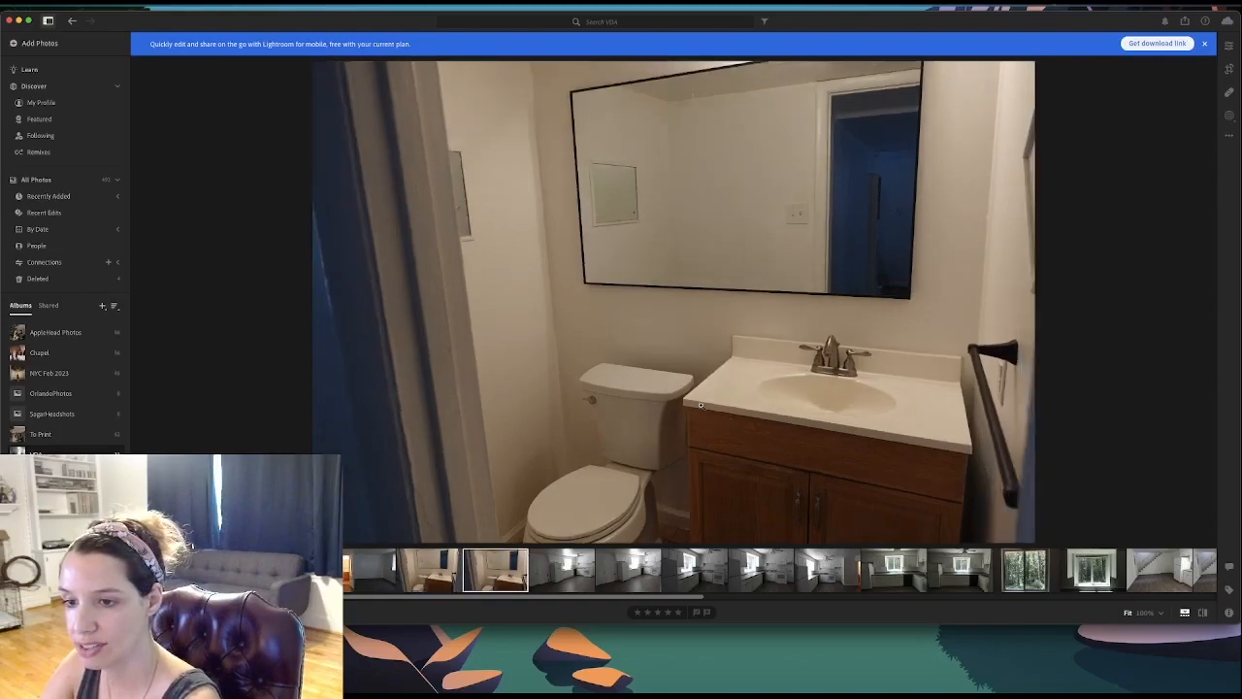
pyautogui.press('Left')
pyautogui.press('Right')
pyautogui.press('Left')
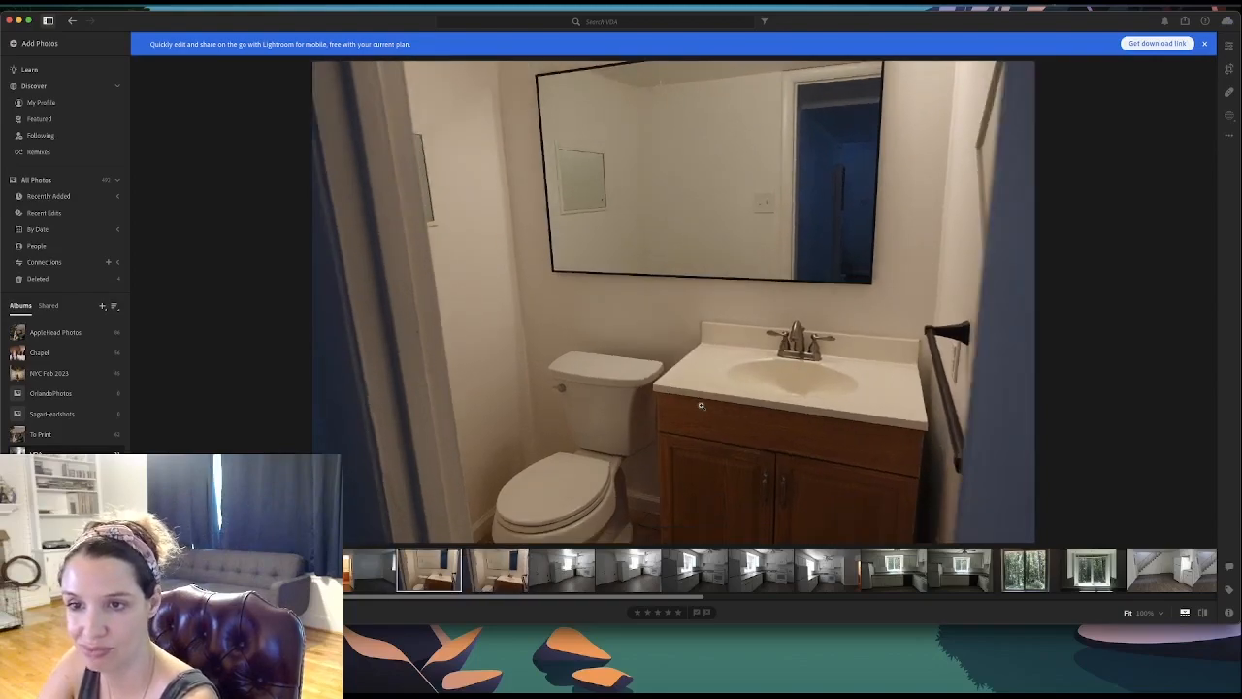
pyautogui.press('Right')
pyautogui.press('Left')
pyautogui.press('Right')
pyautogui.press('Left')
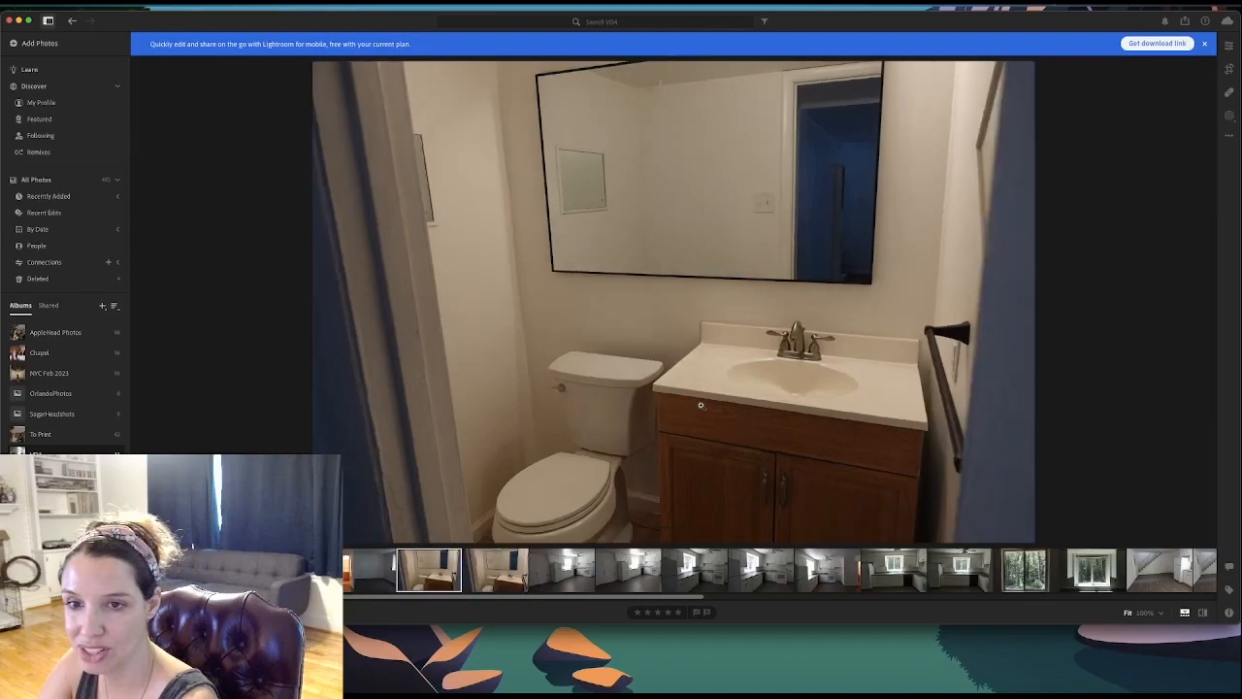
pyautogui.press('Left')
pyautogui.press('Right')
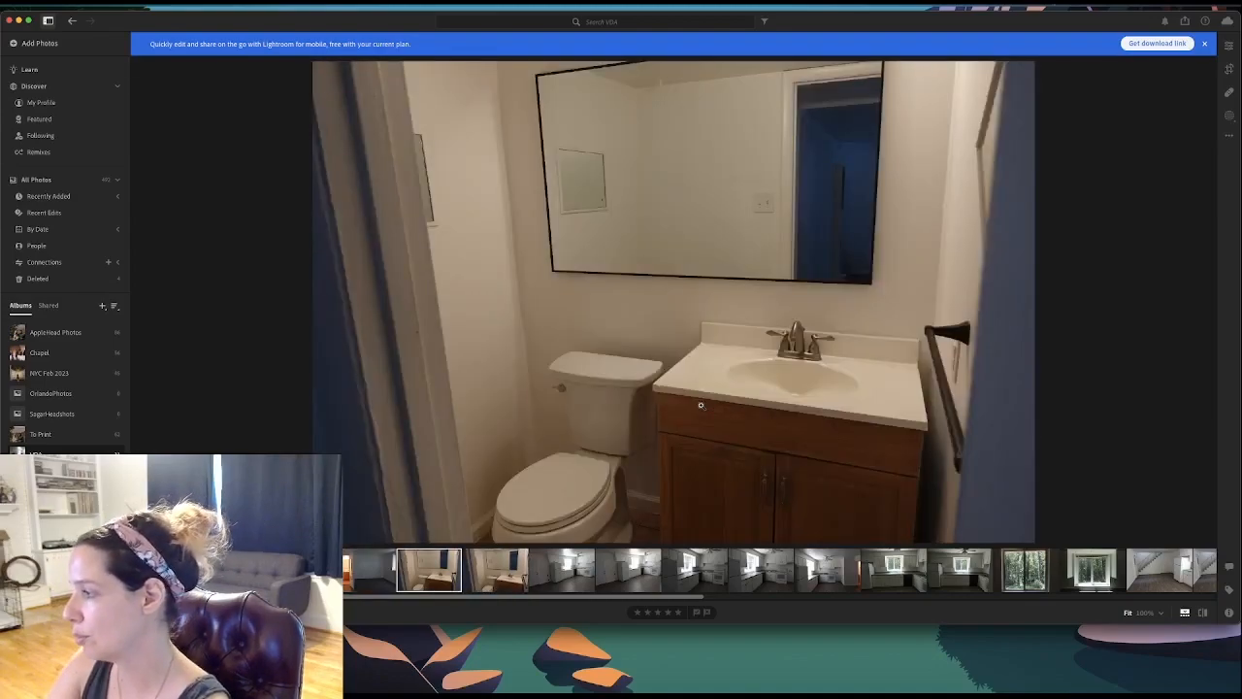
# Switch between the two remaining toilet-and-vanity photos once more and delete the second one.
pyautogui.press('Right')
pyautogui.press('Left')
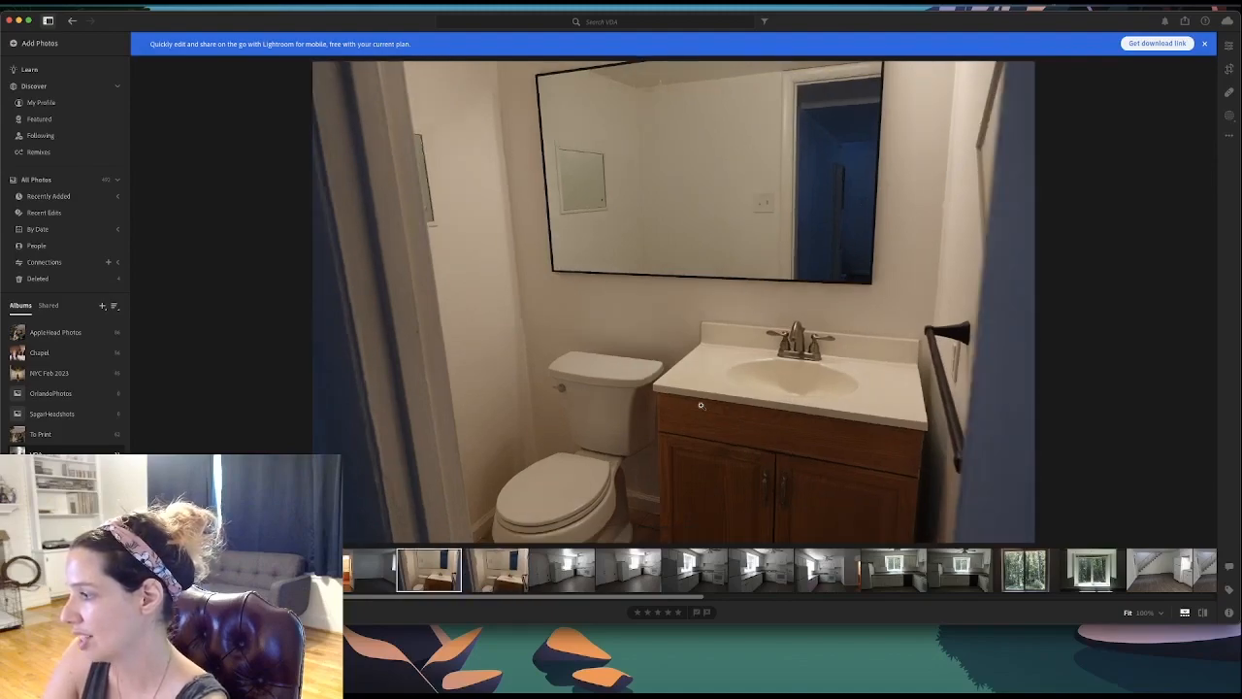
pyautogui.press('Right')
pyautogui.rightClick(479, 571)
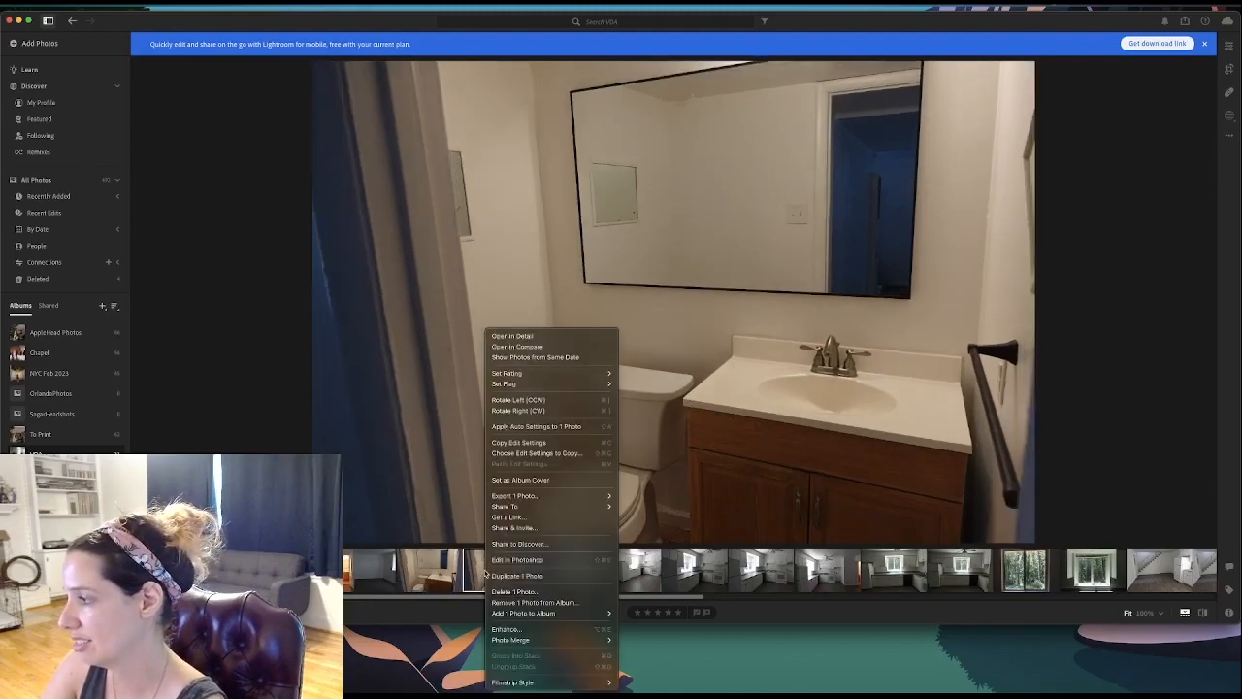
pyautogui.click(539, 576)
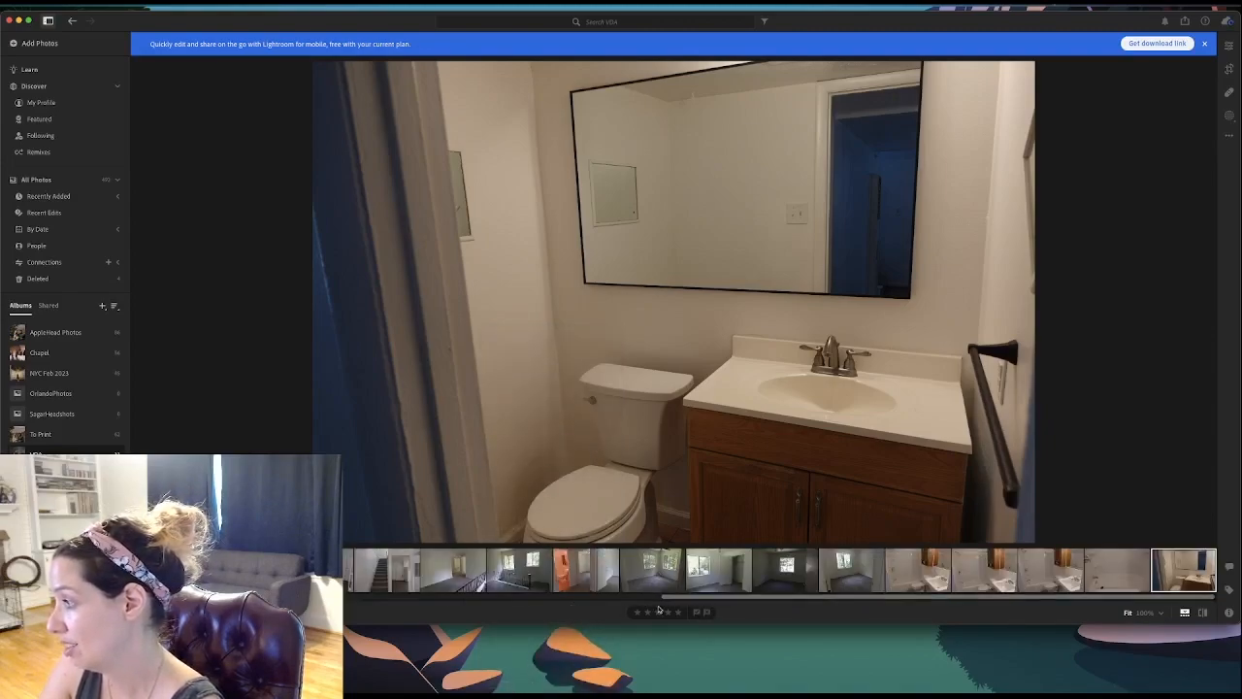
pyautogui.moveTo(669, 598); pyautogui.dragTo(529, 602)
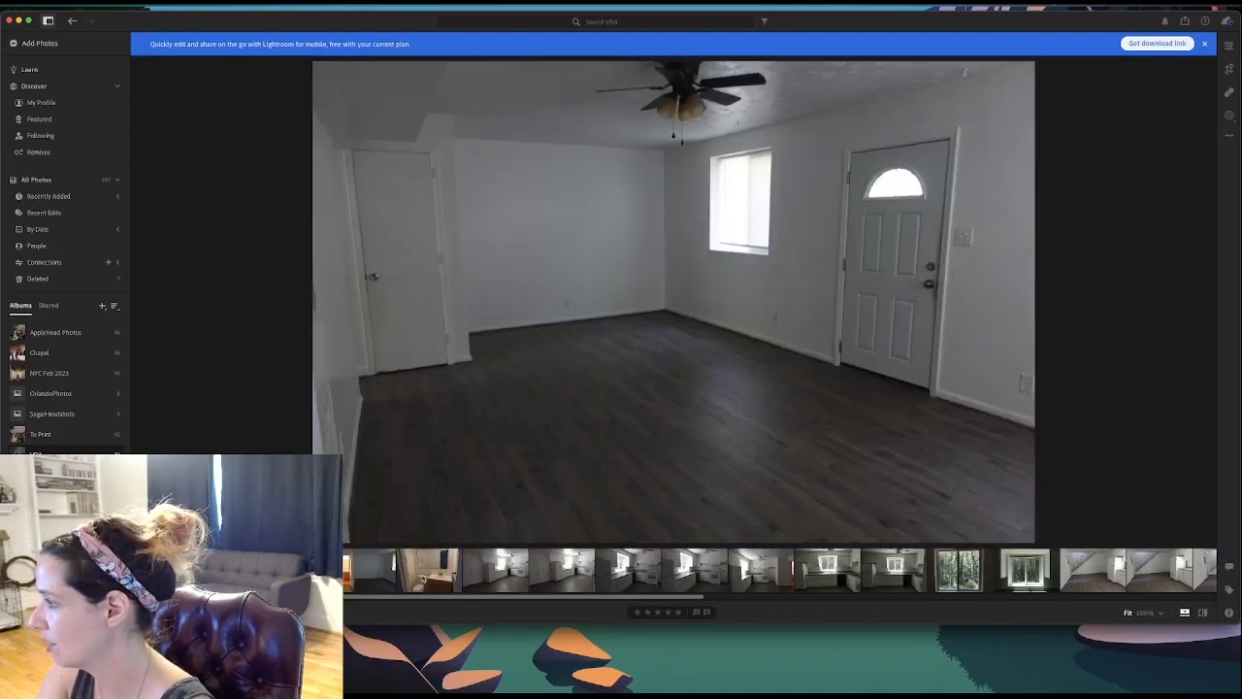
# Review the living room, bathroom doorway, toilet-and-vanity and first kitchen photos one by one to check the walkthrough order.
pyautogui.press('Right')
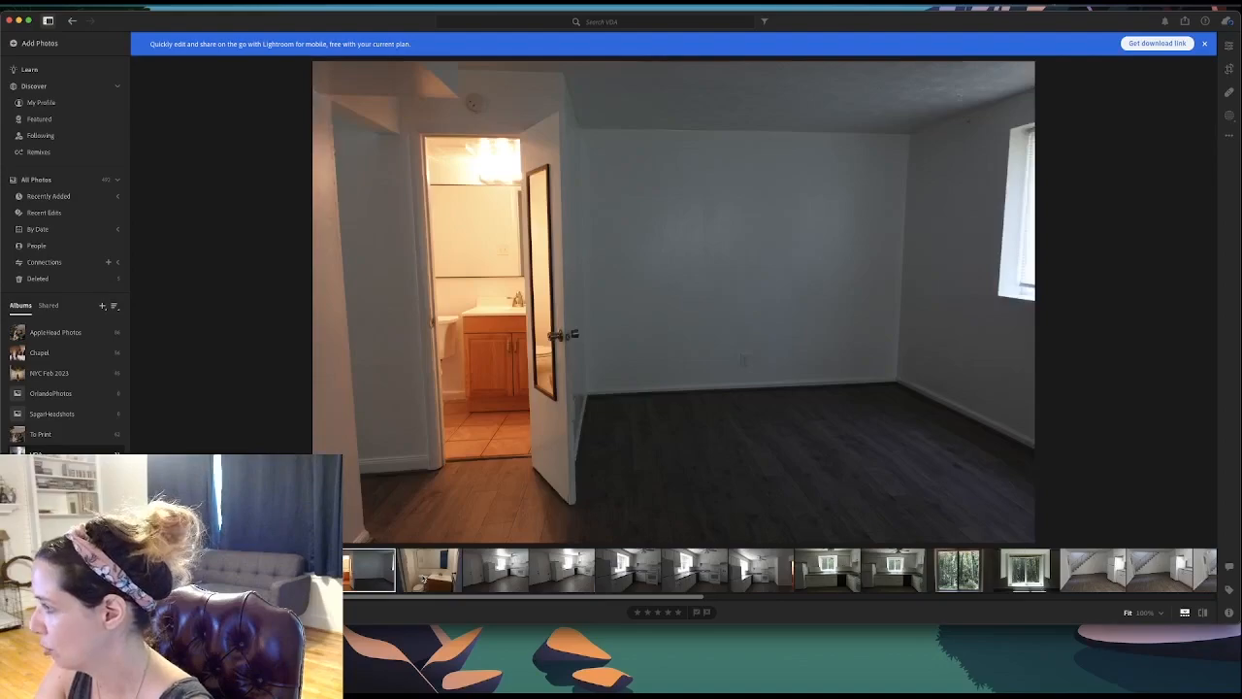
pyautogui.click(423, 579)
pyautogui.press('Right')
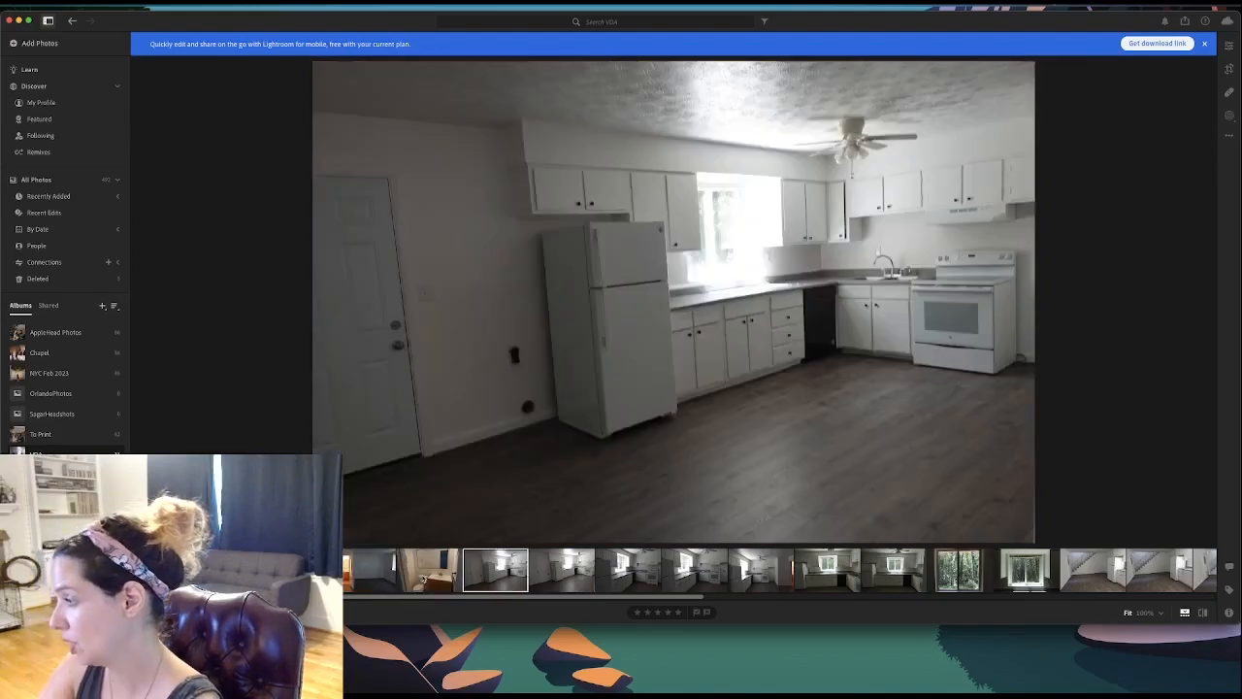
pyautogui.press('Left')
pyautogui.press('Left')
pyautogui.press('Left')
pyautogui.press('Left')
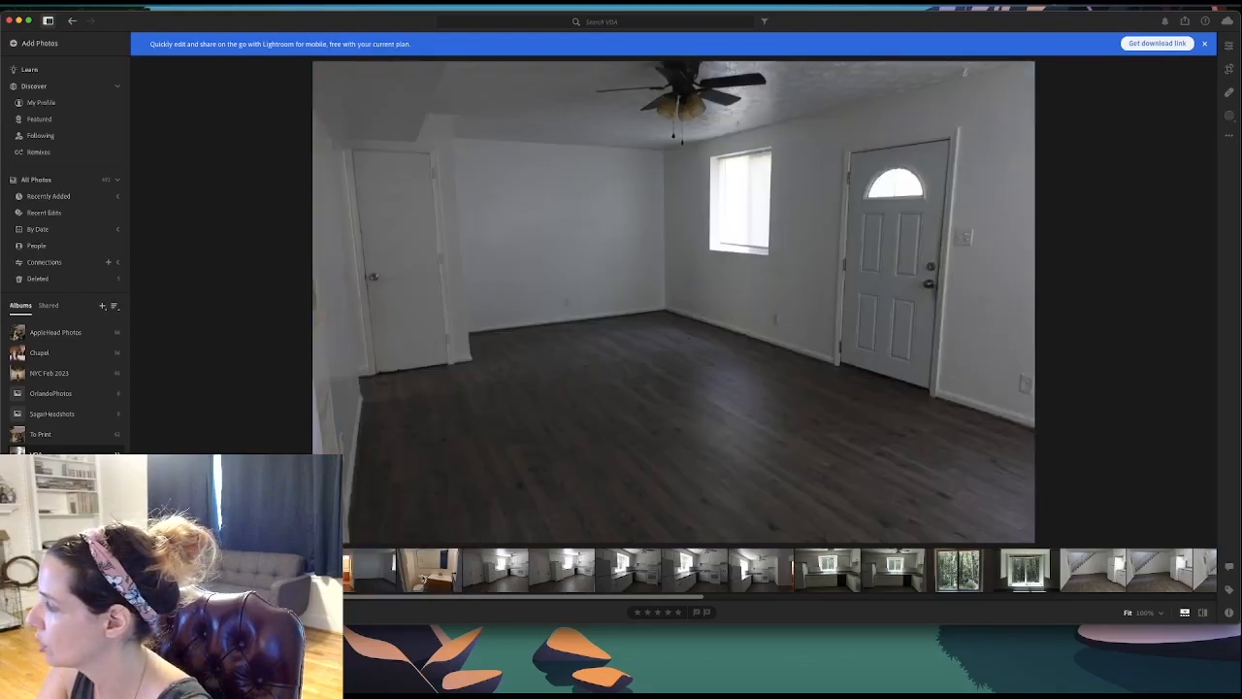
pyautogui.press('Right')
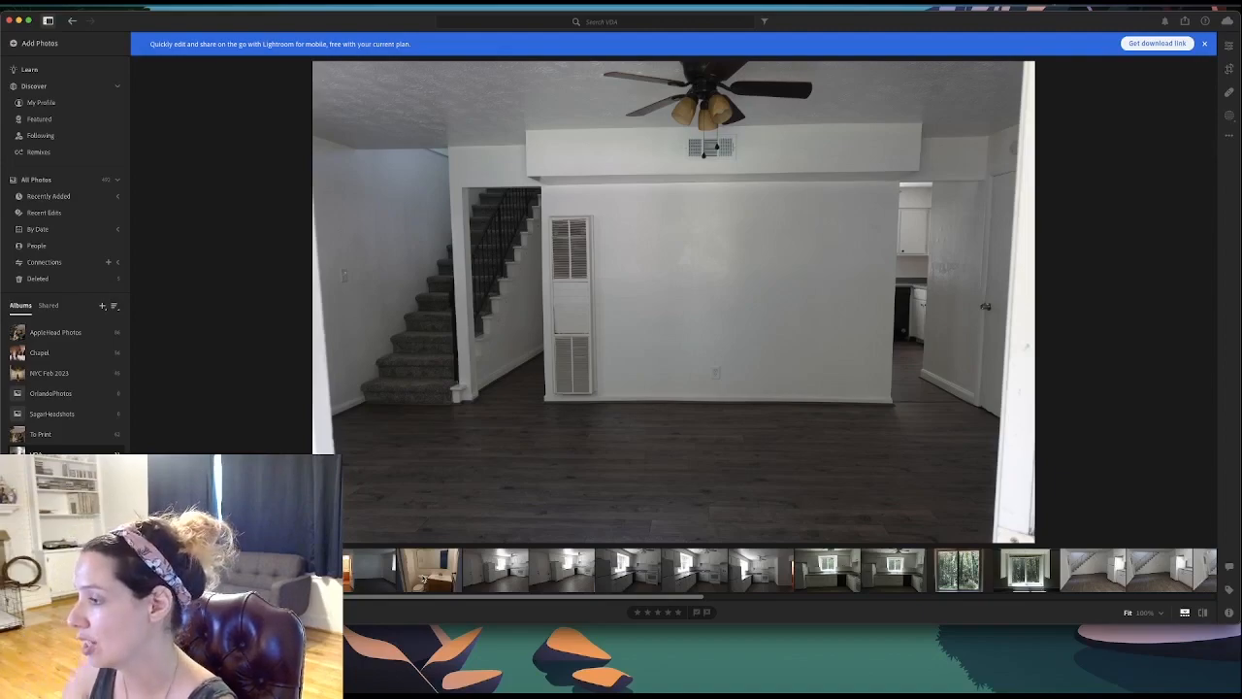
pyautogui.press('Left')
pyautogui.press('Left')
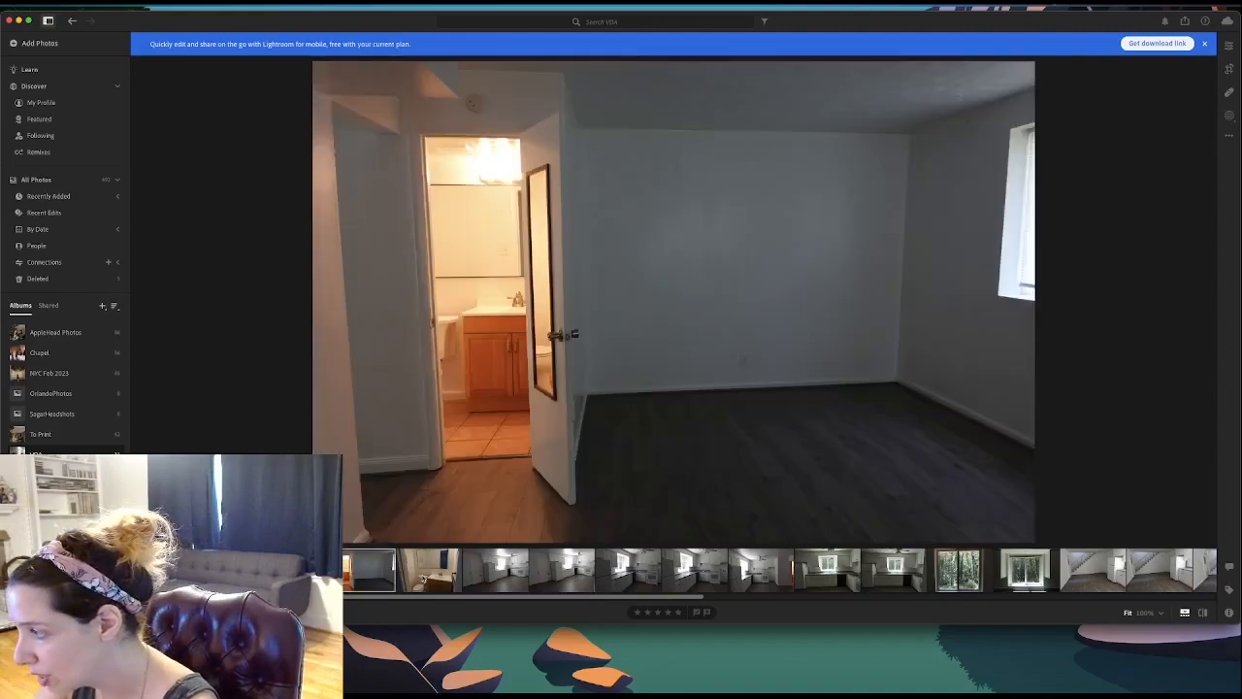
pyautogui.click(423, 578)
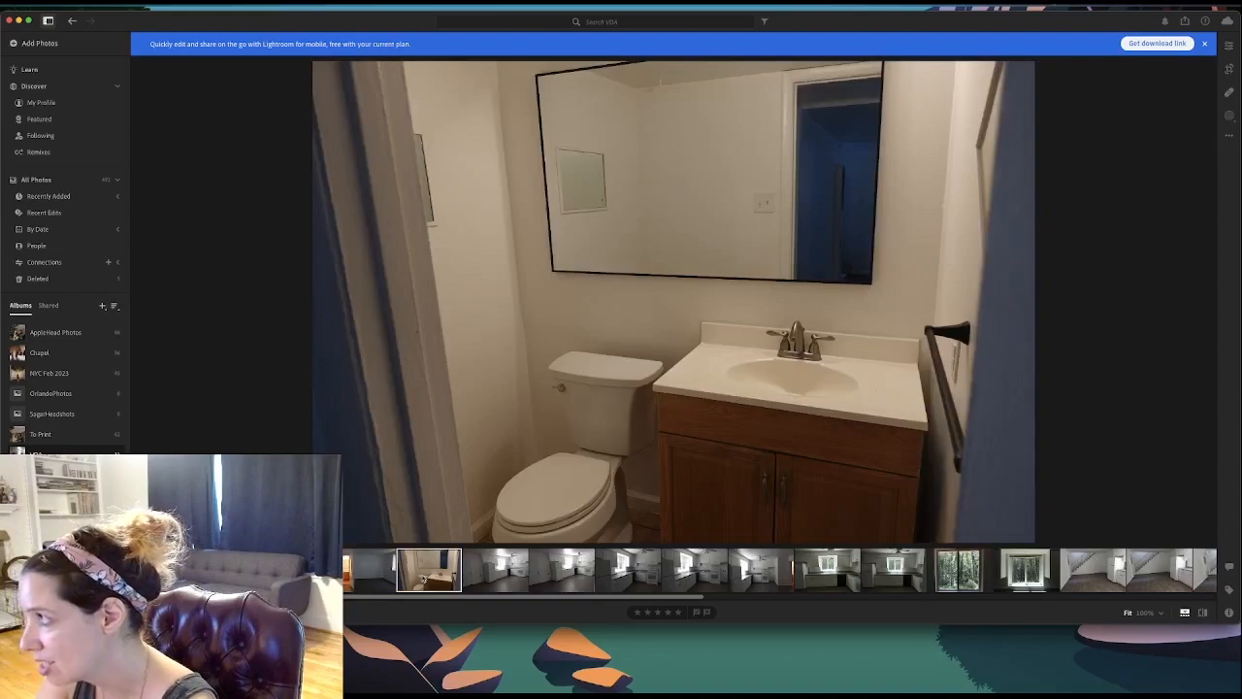
pyautogui.press('Right')
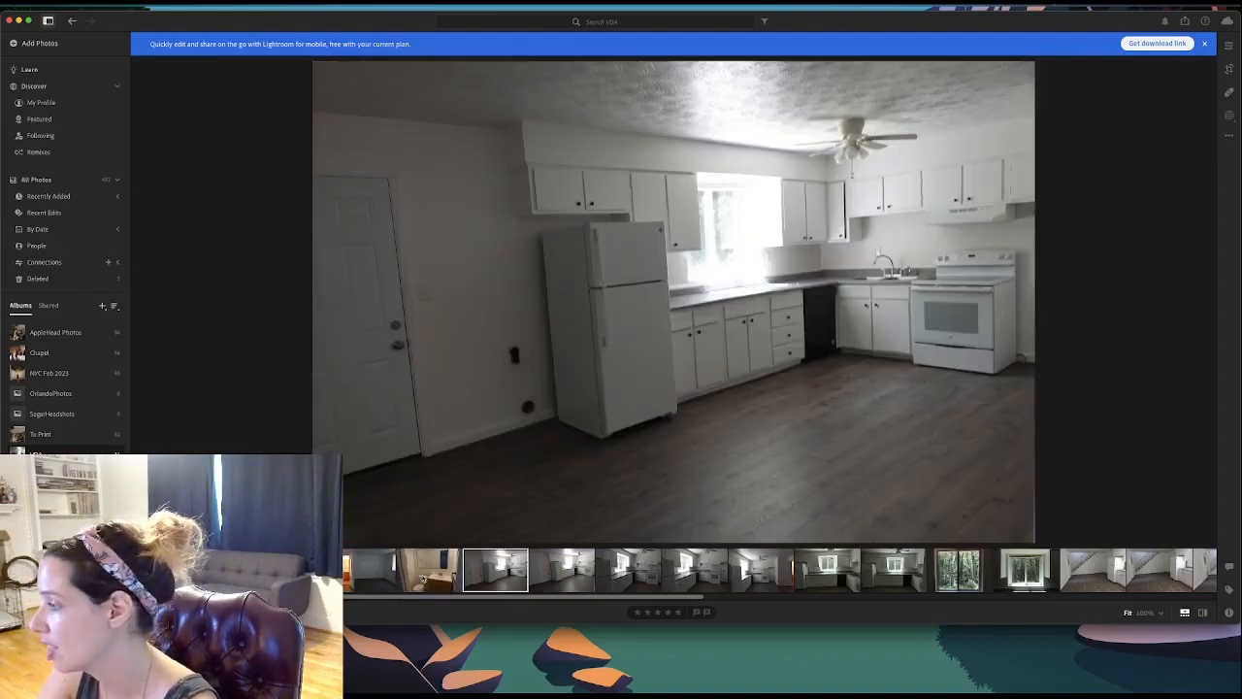
pyautogui.click(423, 578)
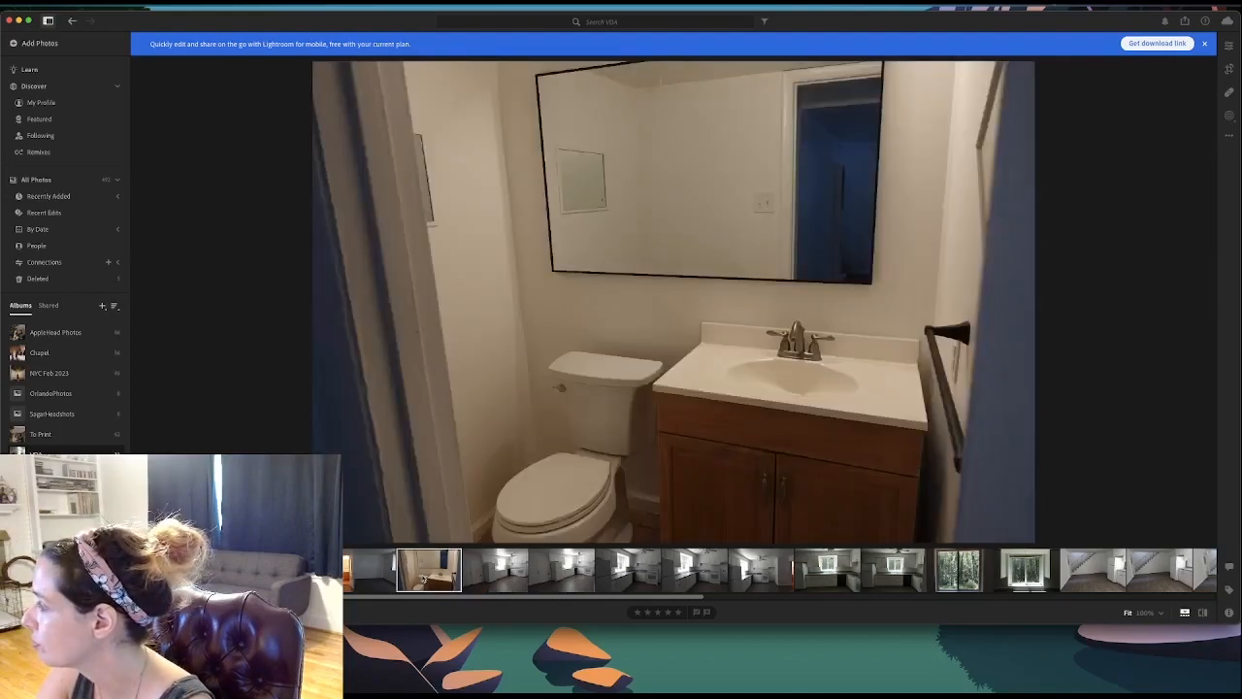
# Compare the two kitchen photos that show the door beside the fridge and delete the first one.
pyautogui.press('Right')
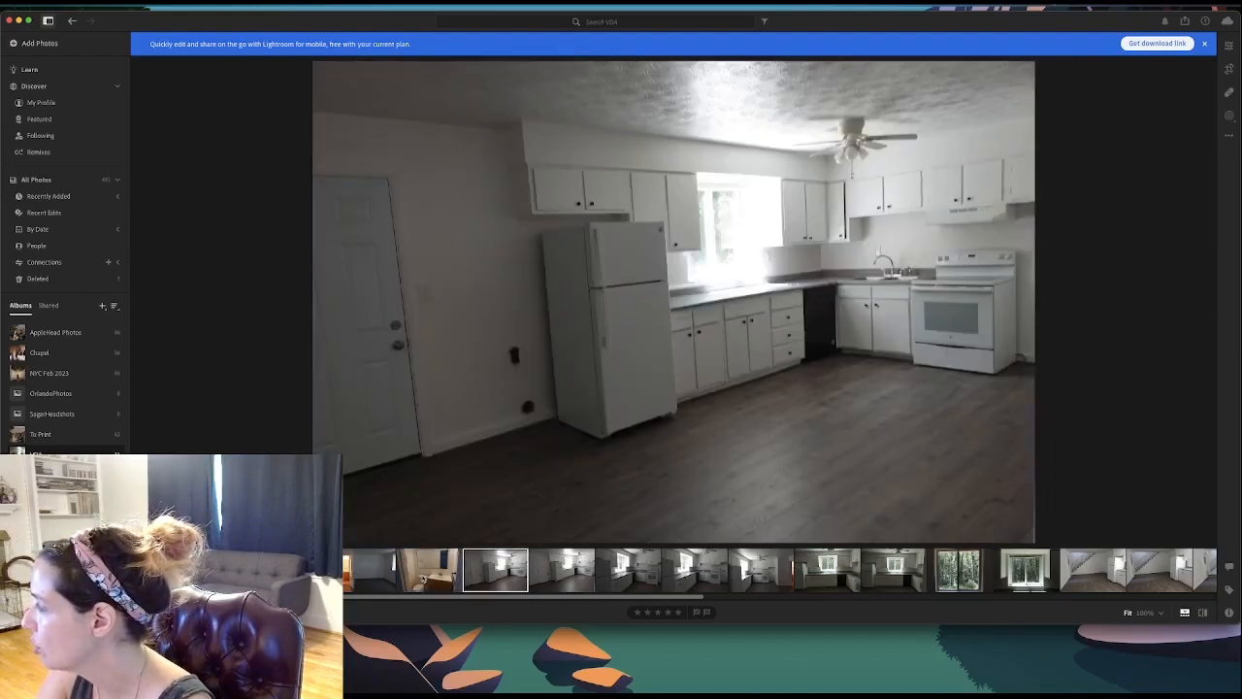
pyautogui.press('Right')
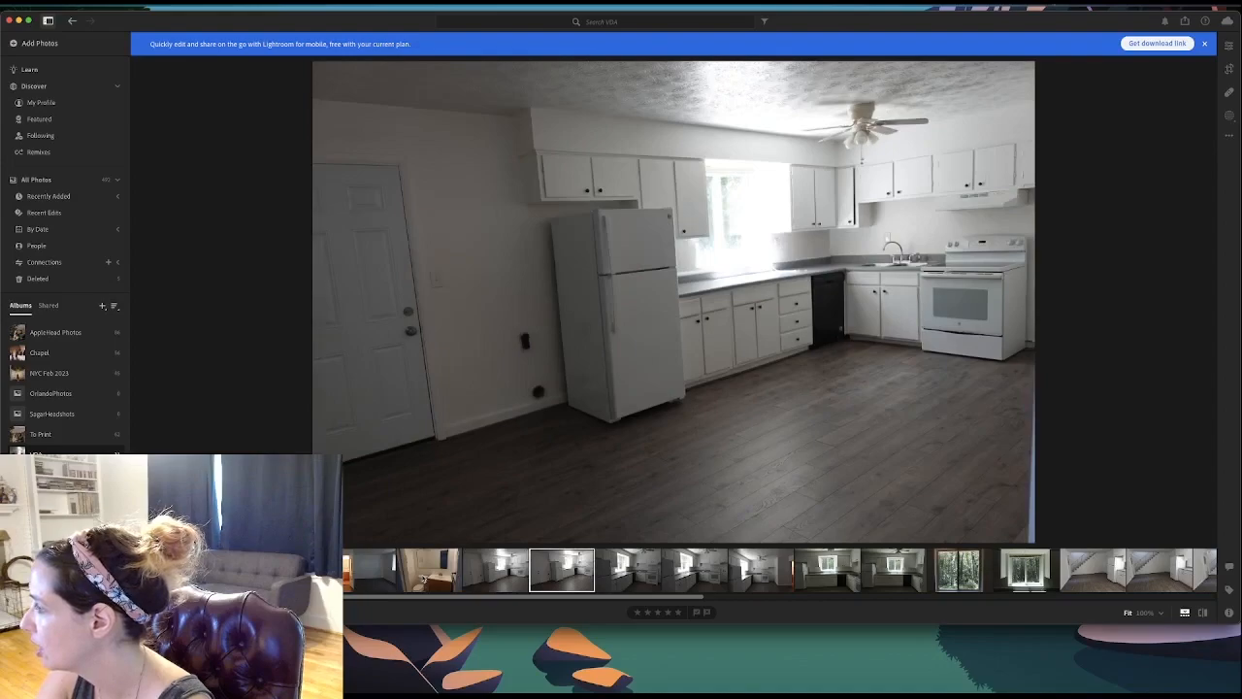
pyautogui.press('Left')
pyautogui.press('Right')
pyautogui.press('Left')
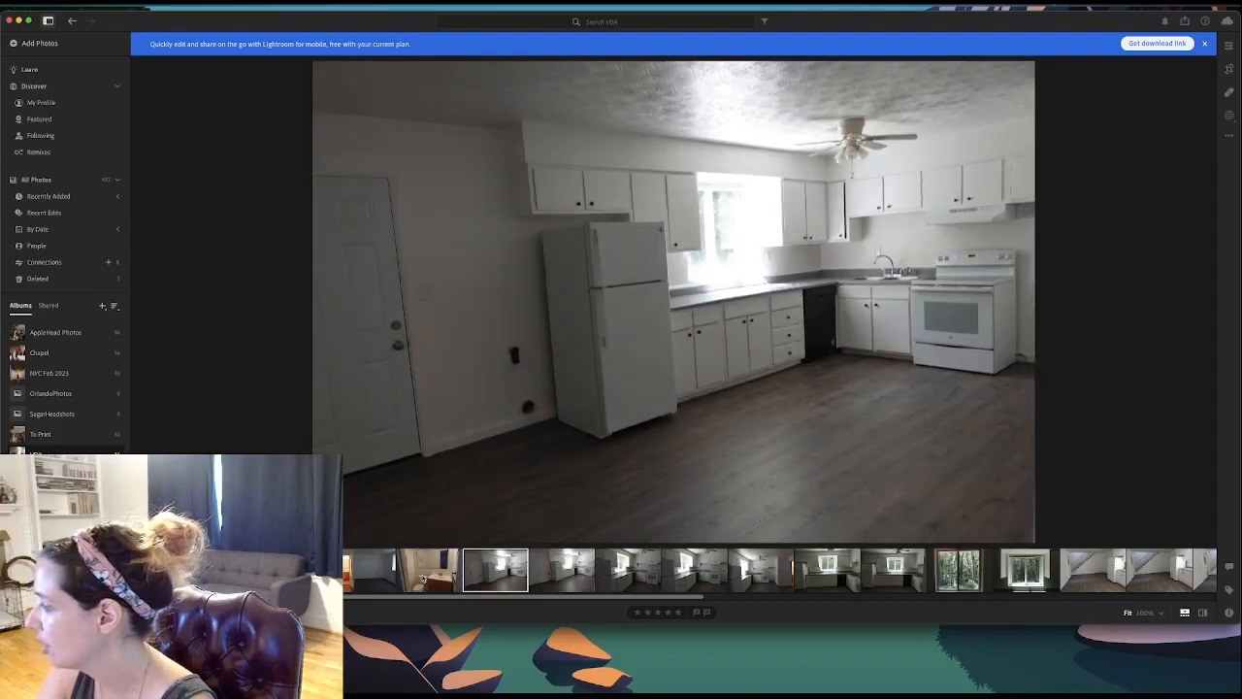
pyautogui.rightClick(524, 592)
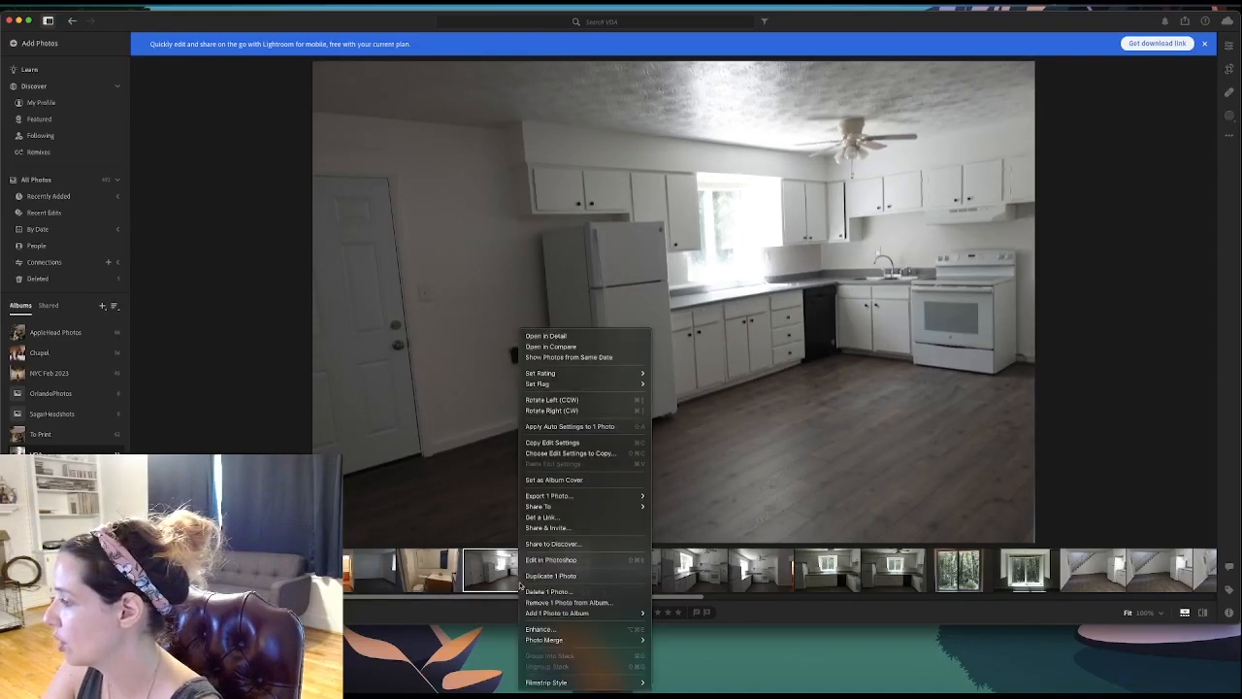
pyautogui.click(572, 582)
pyautogui.click(700, 402)
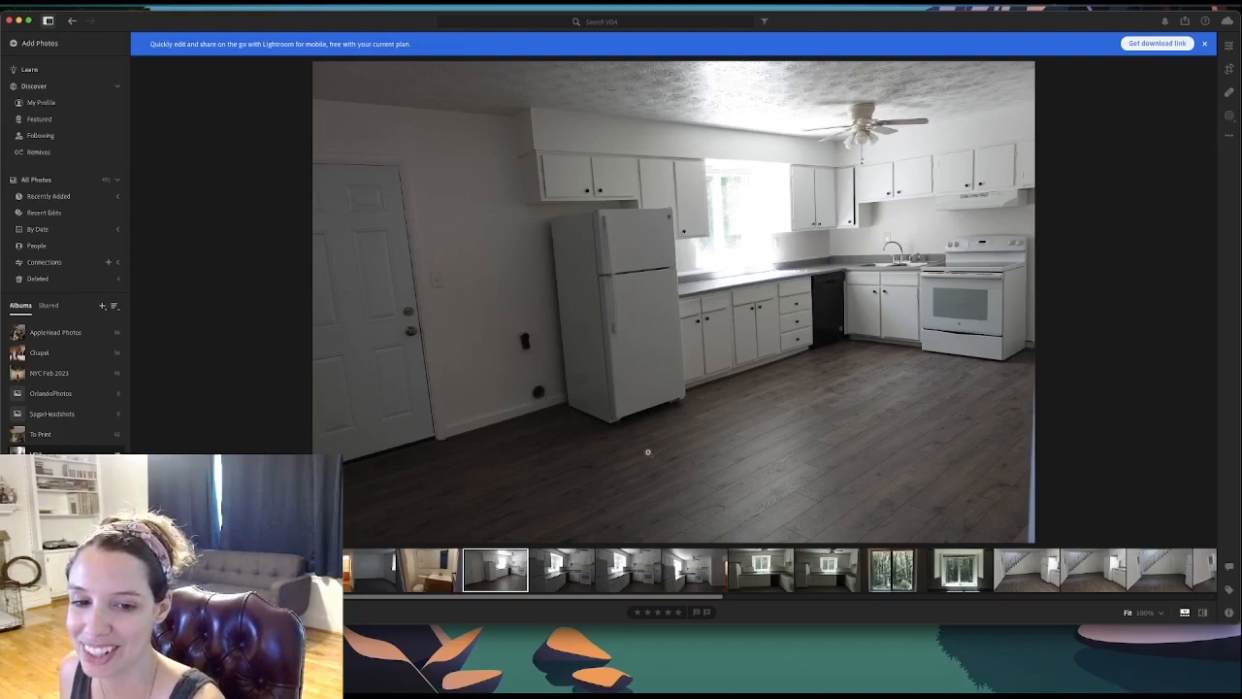
# Delete the second of the close-up kitchen photos with the fridge cropped at the frame edge.
pyautogui.press('Right')
pyautogui.press('Right')
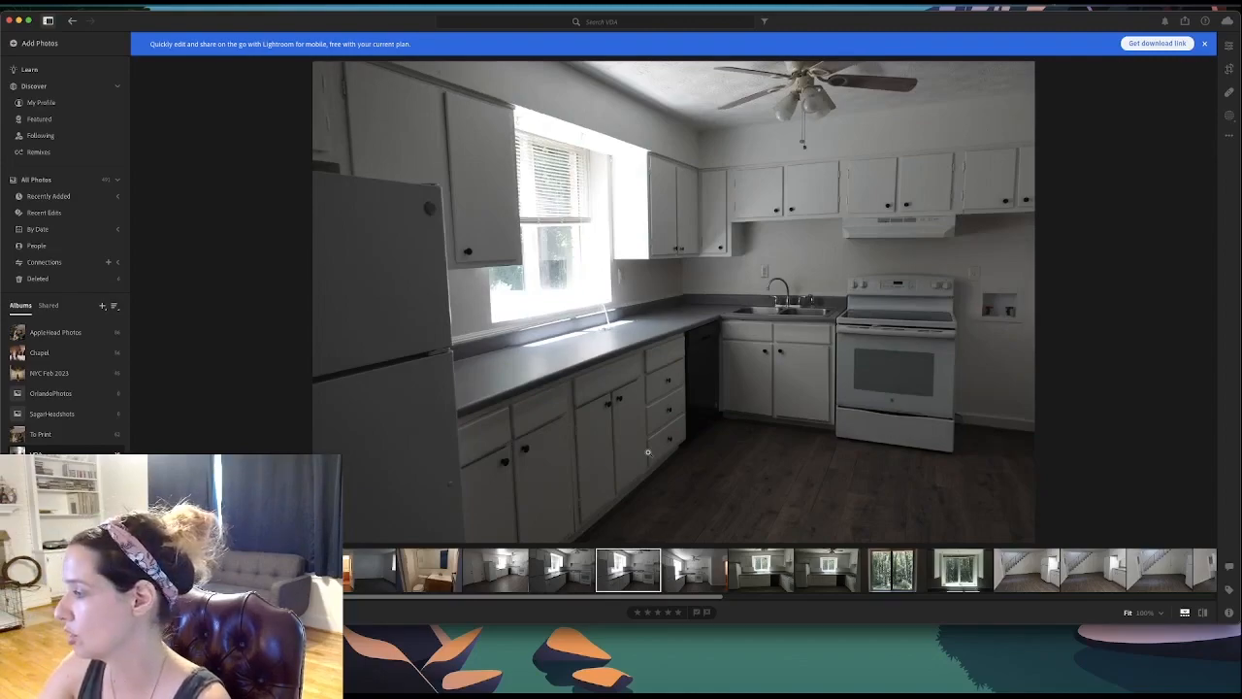
pyautogui.press('Delete')
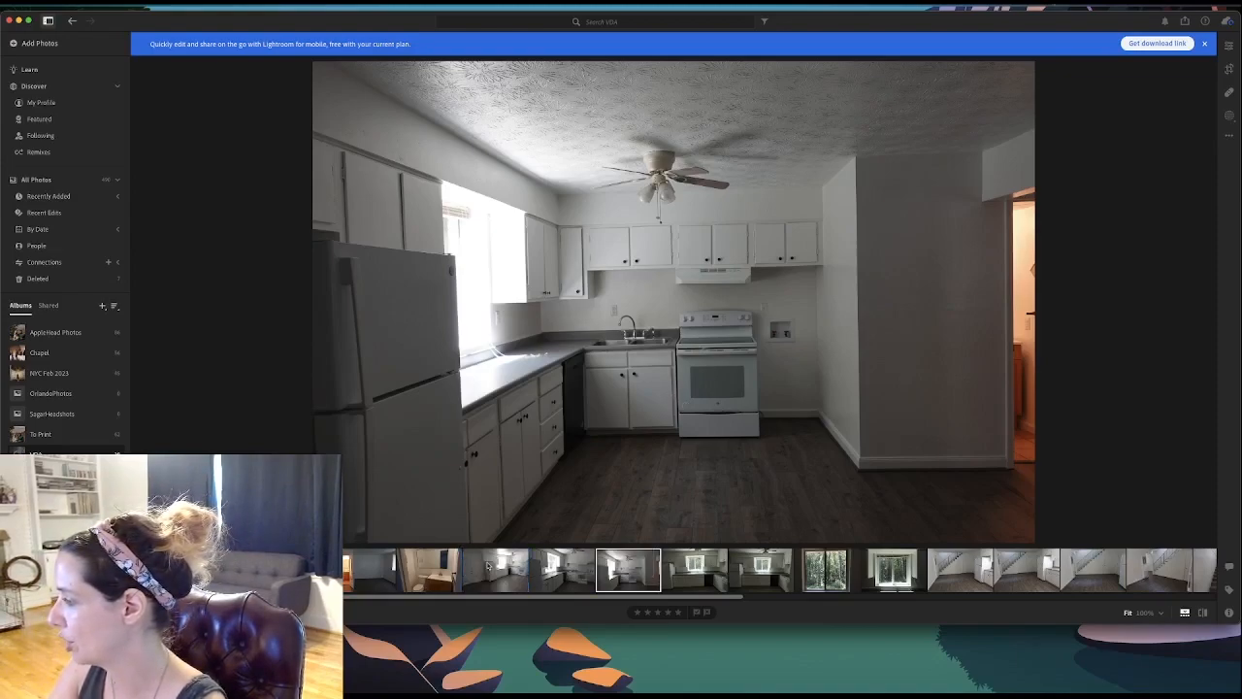
# Move the wide kitchen photo directly after the toilet-and-vanity photo and delete the remaining close-up of the counter and stove.
pyautogui.click(490, 568)
pyautogui.click(432, 568)
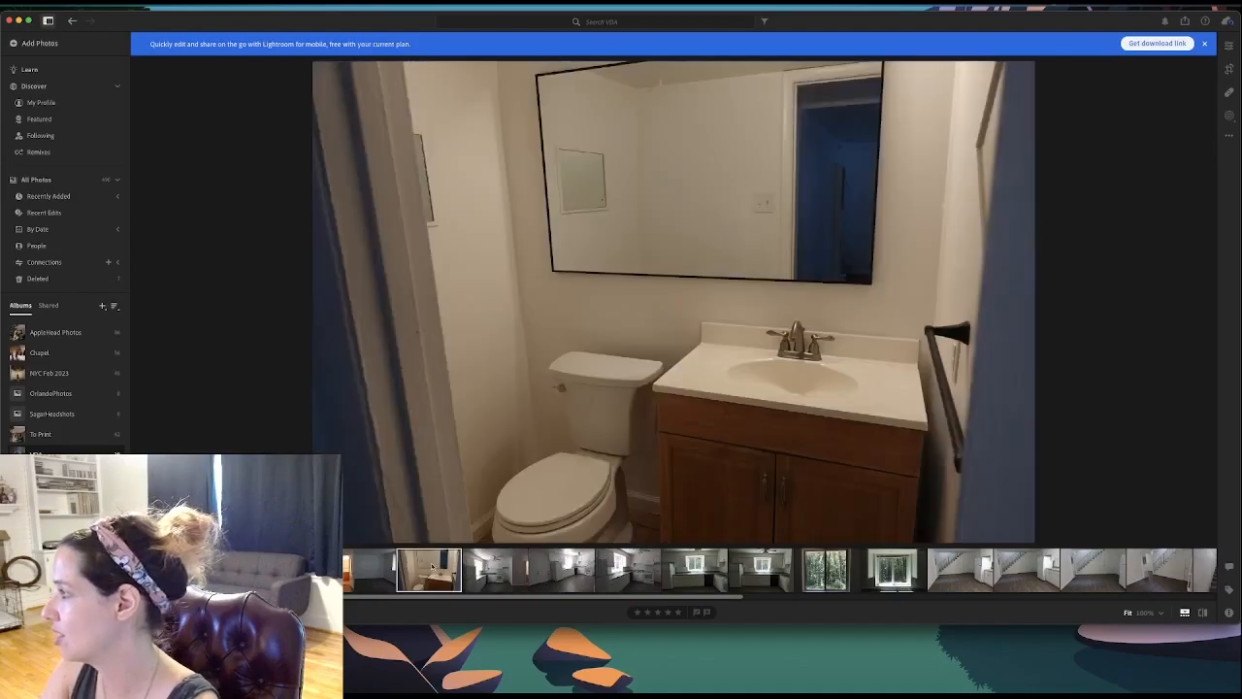
pyautogui.press('Right')
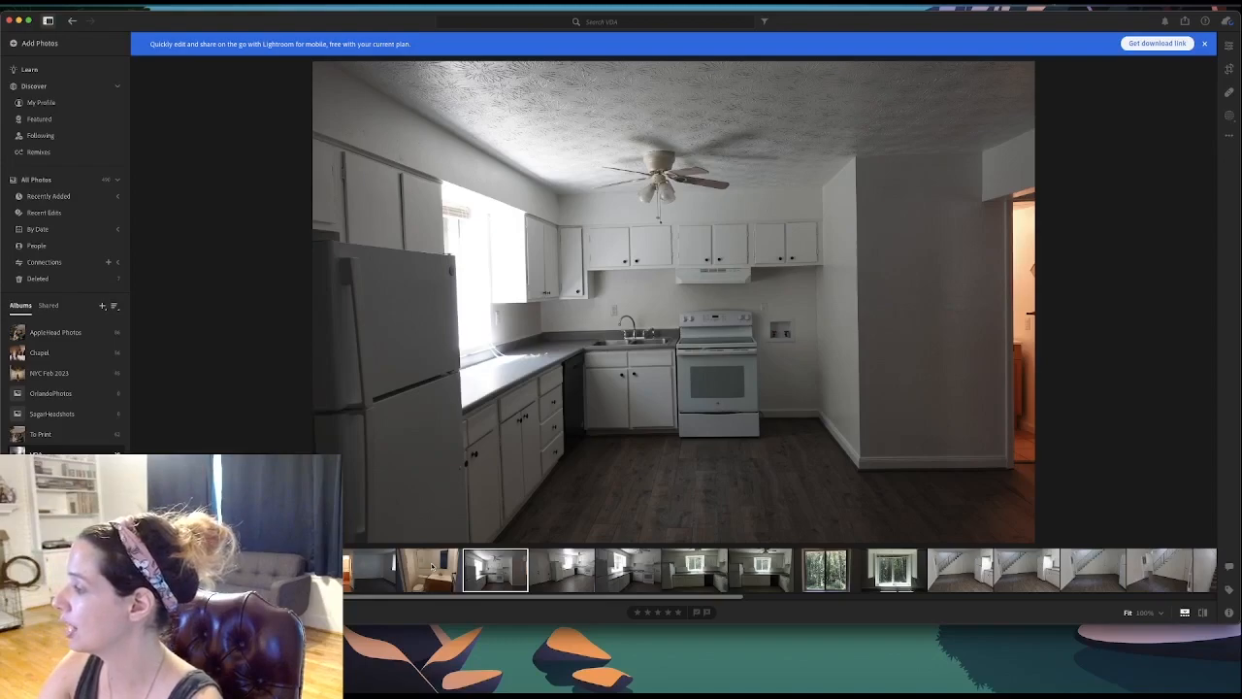
pyautogui.press('Delete')
pyautogui.click(703, 401)
# Delete the duplicate kitchen window-wall photo and move the forest-window photo directly after the stair landing photo.
pyautogui.press('Left')
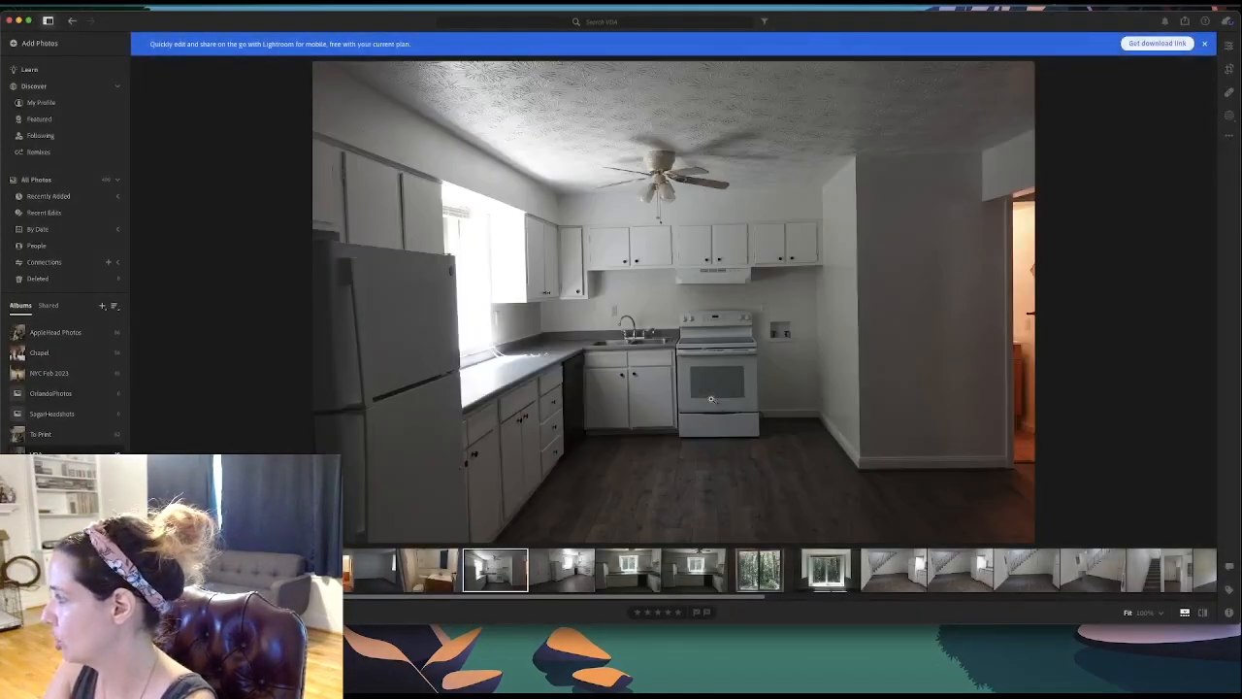
pyautogui.press('Right')
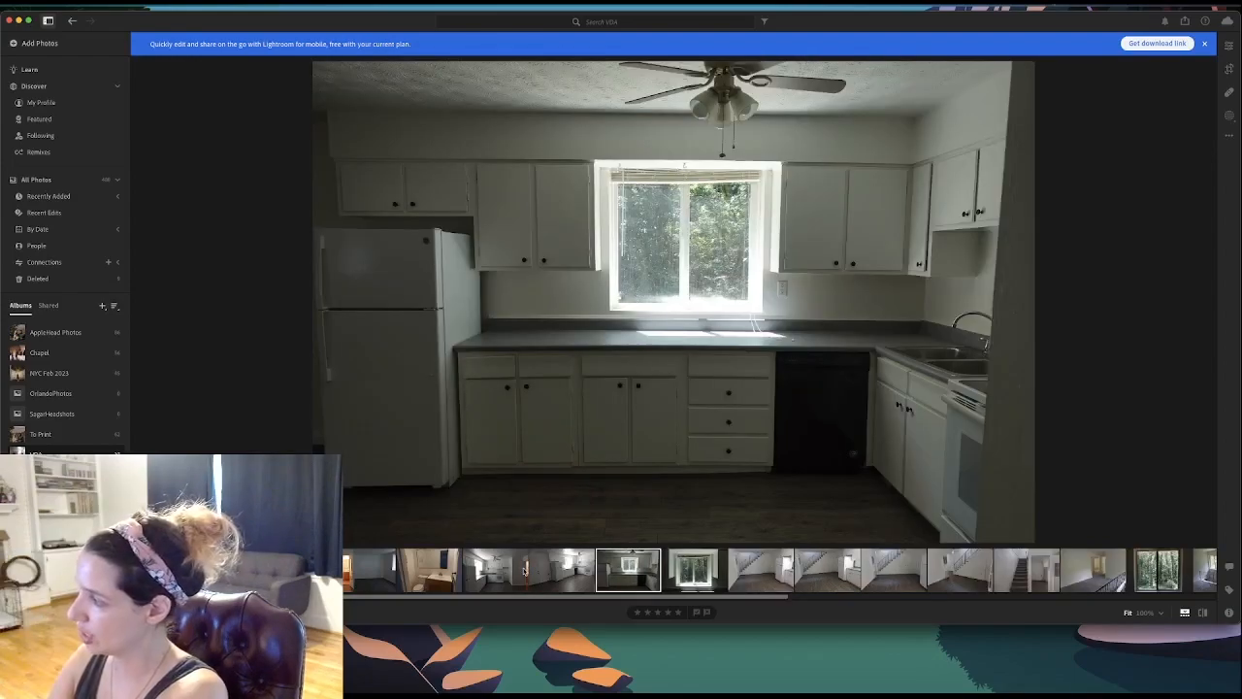
pyautogui.press('Right')
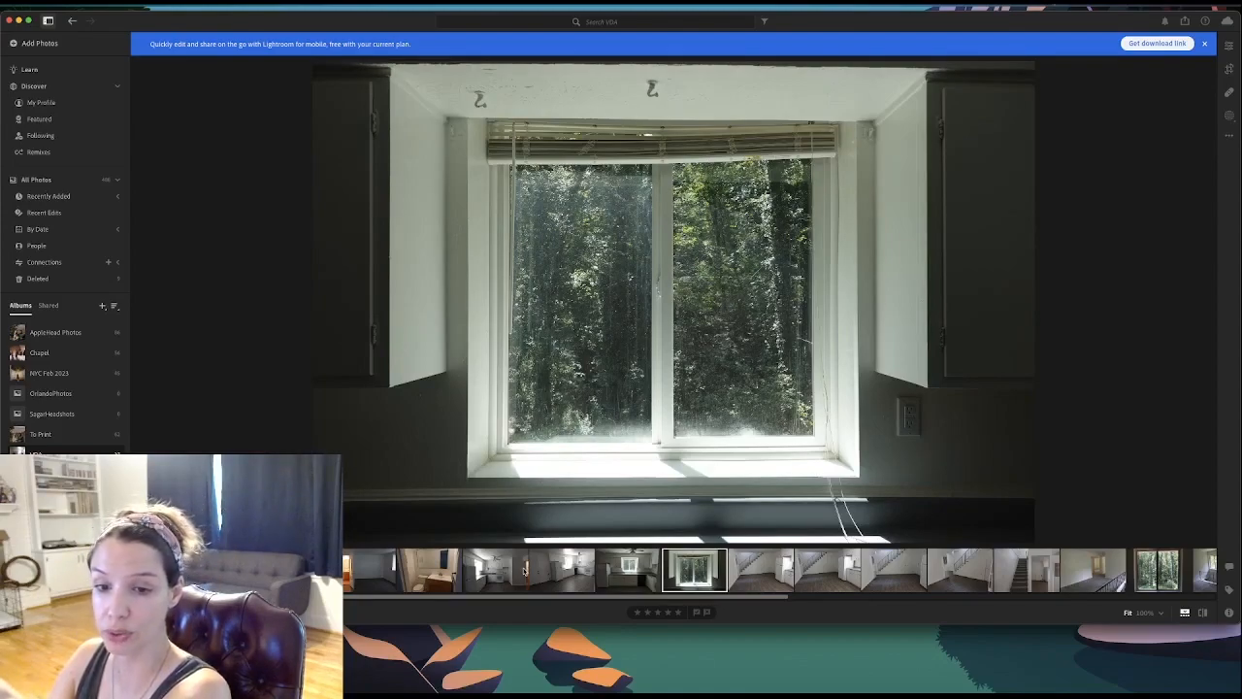
# Compare the first two photos of the staircase wall with the fridge by switching between them.
pyautogui.press('Right')
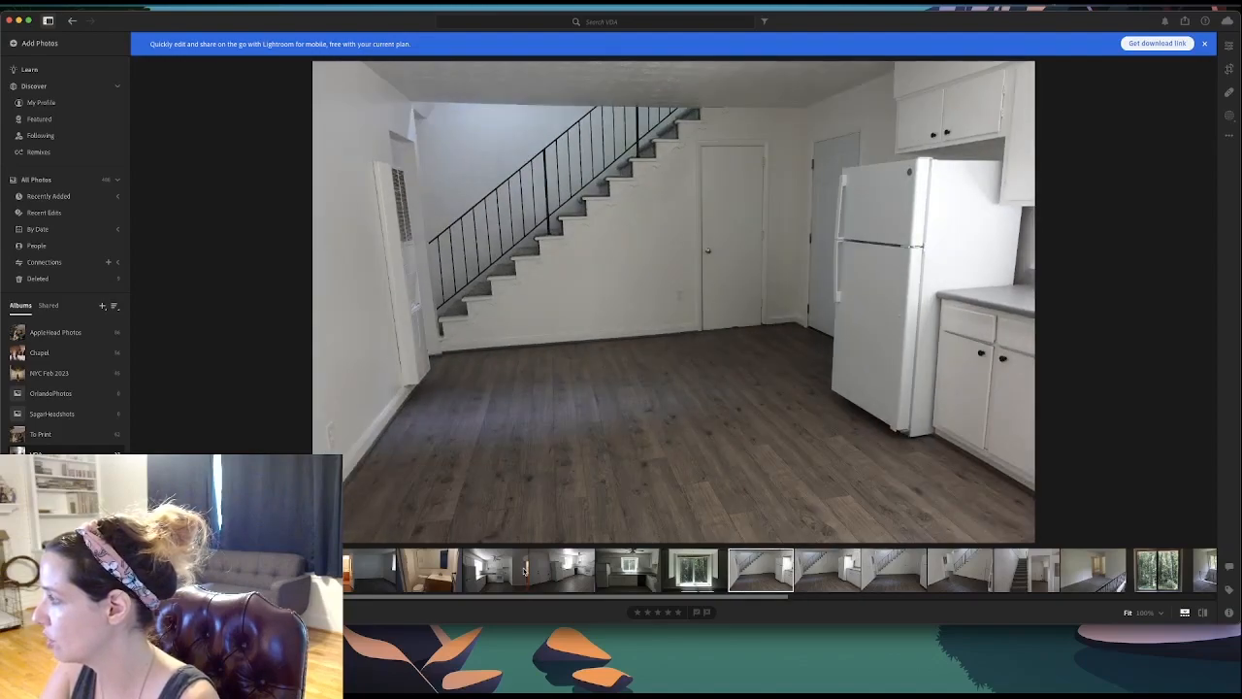
pyautogui.press('Right')
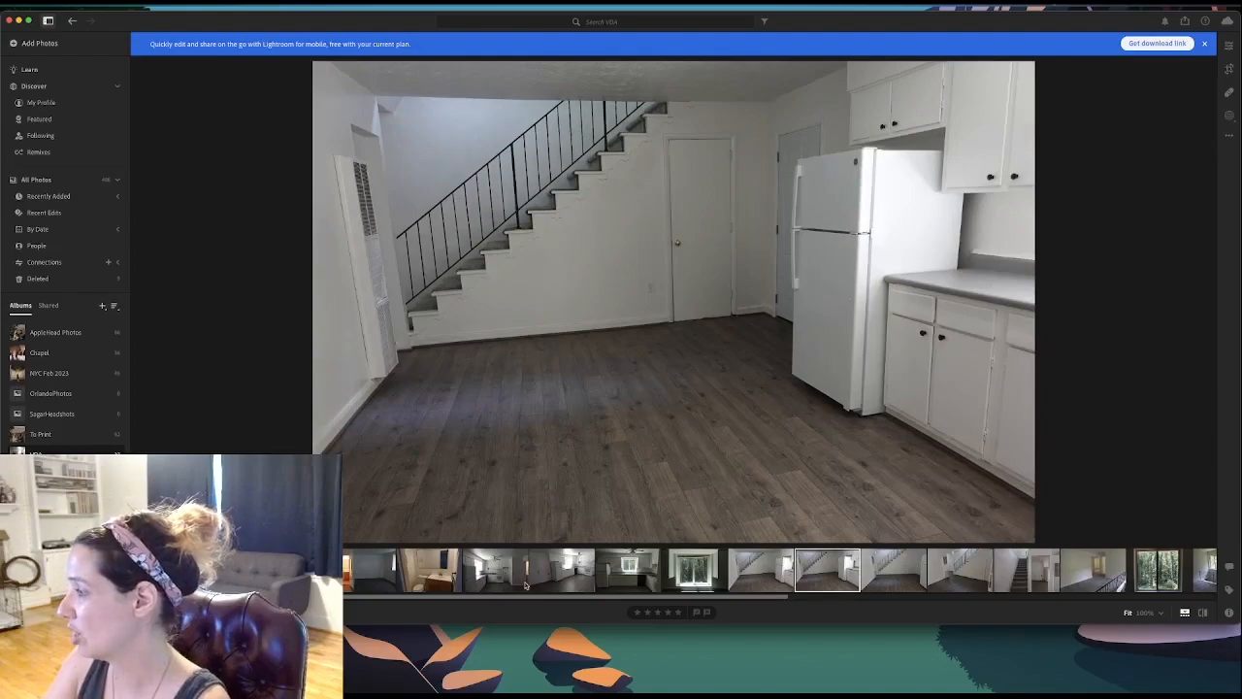
pyautogui.press('Left')
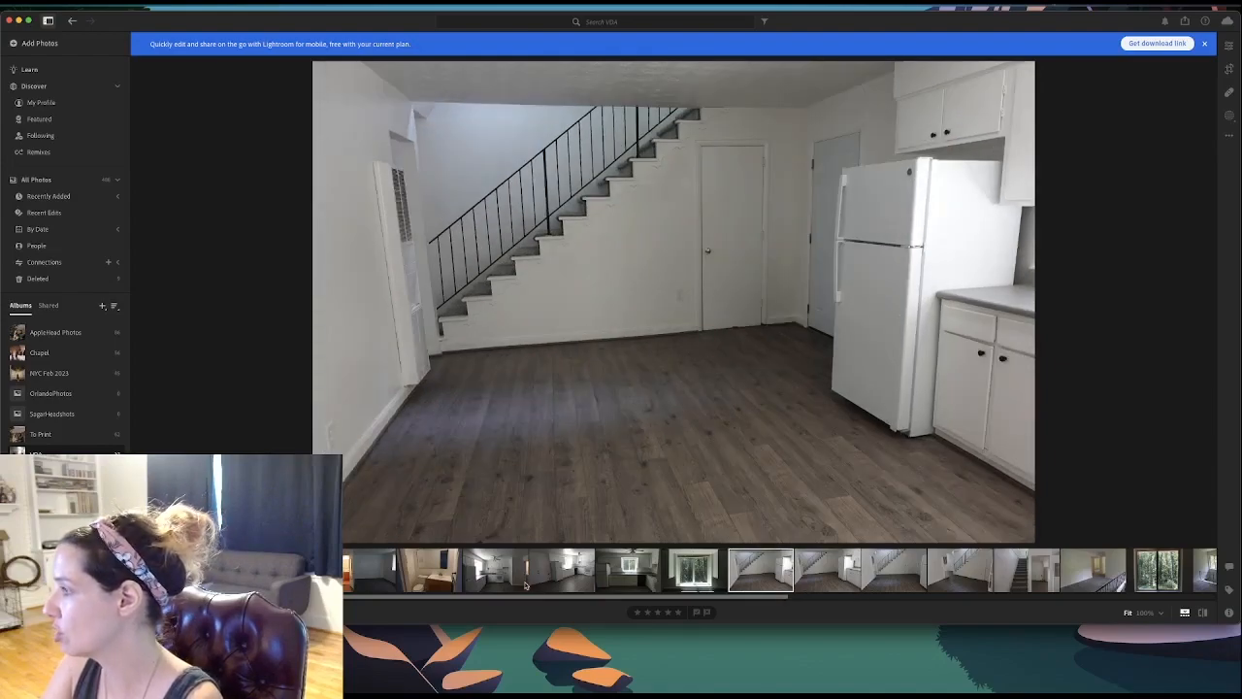
pyautogui.press('Right')
pyautogui.press('Left')
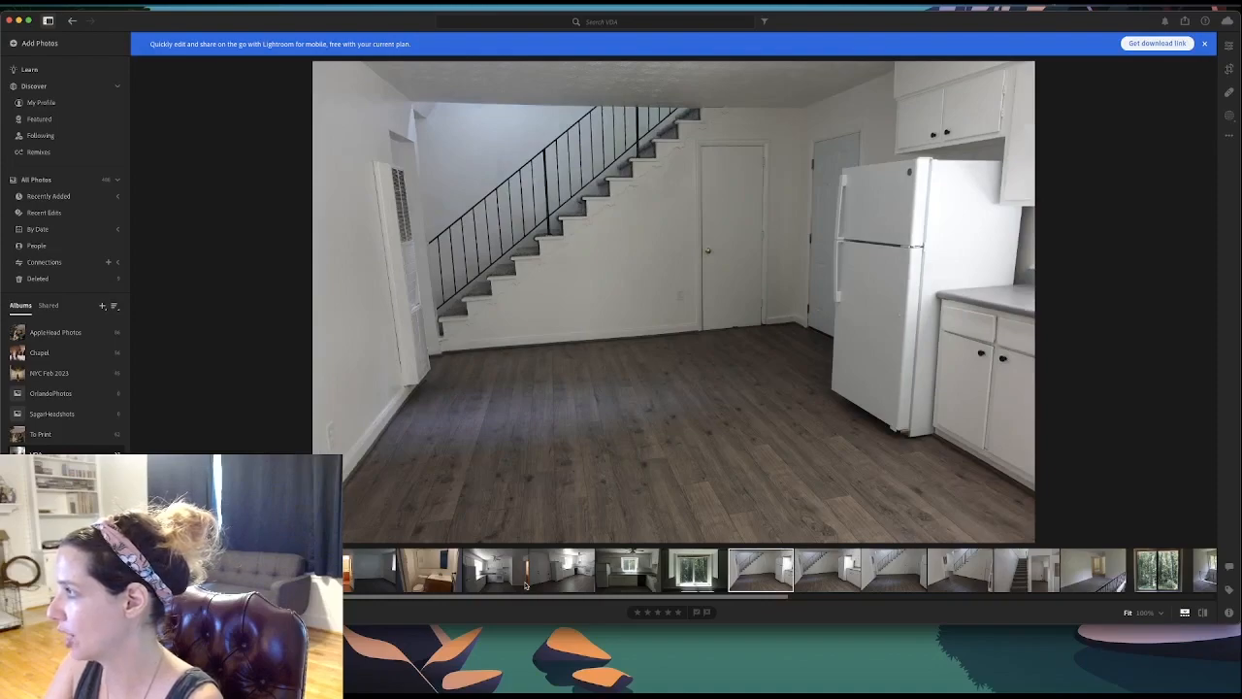
pyautogui.press('Right')
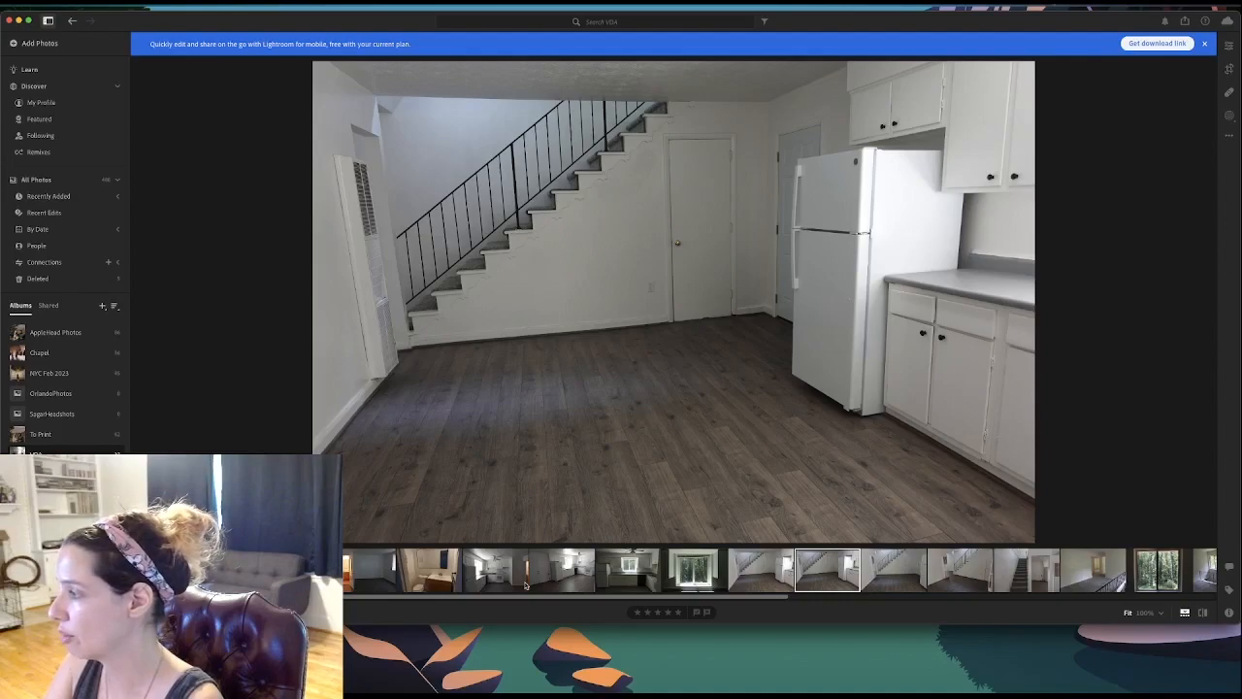
# Compare the third staircase photo, with the fridge cut off, against the first two and delete it.
pyautogui.press('Right')
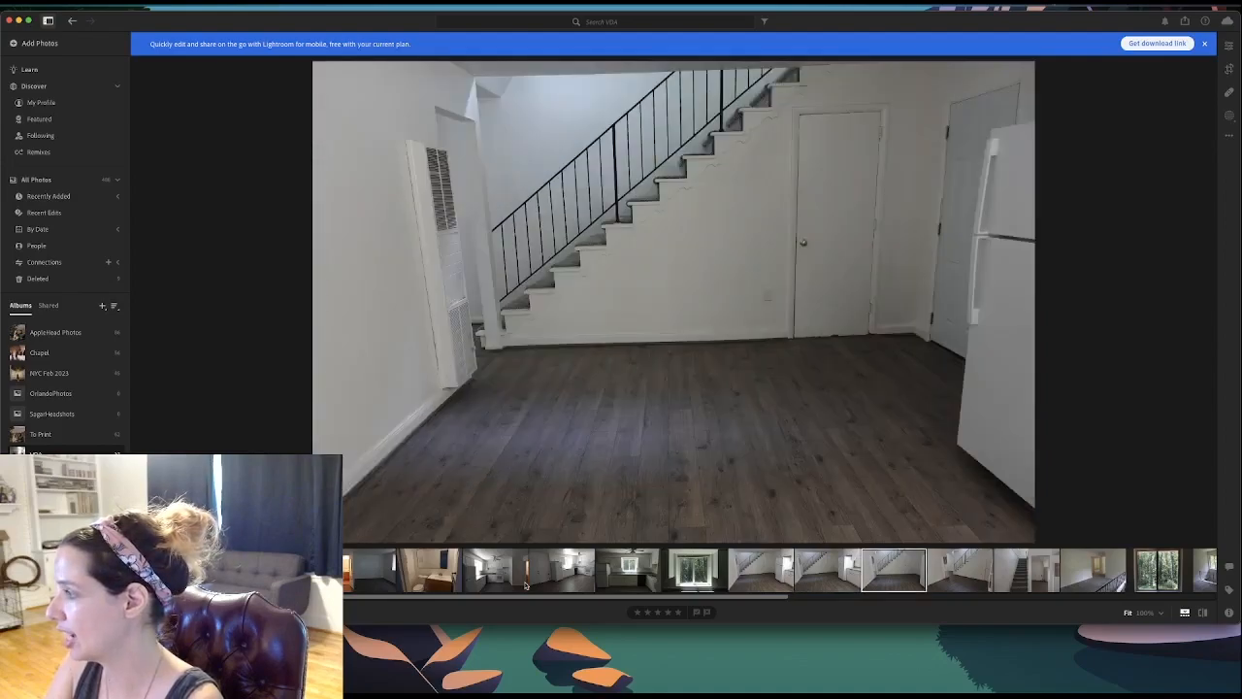
pyautogui.press('Left')
pyautogui.press('Left')
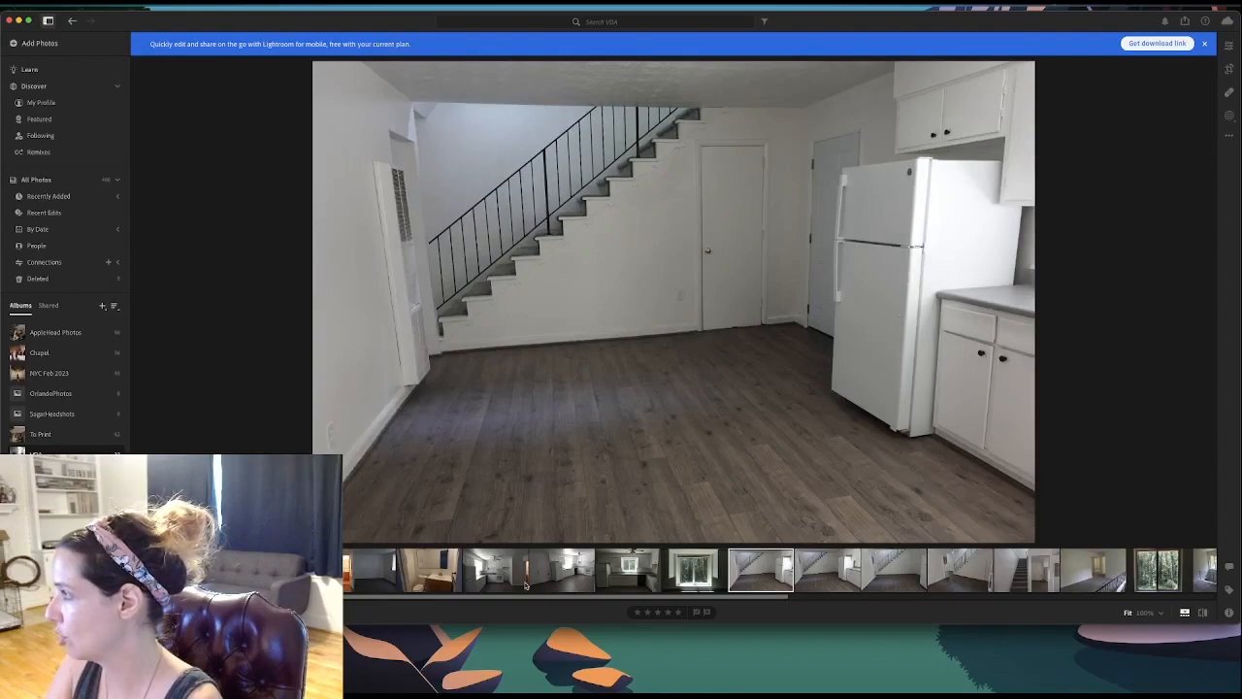
pyautogui.press('Right')
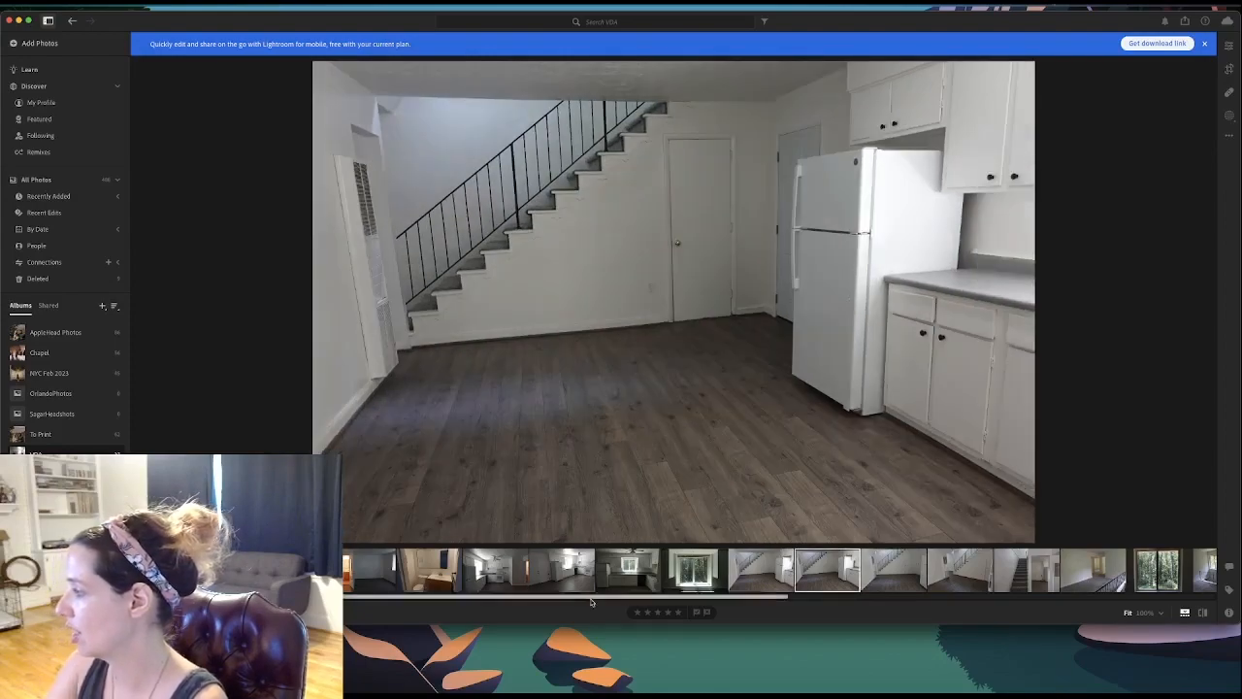
pyautogui.press('Left')
pyautogui.press('Right')
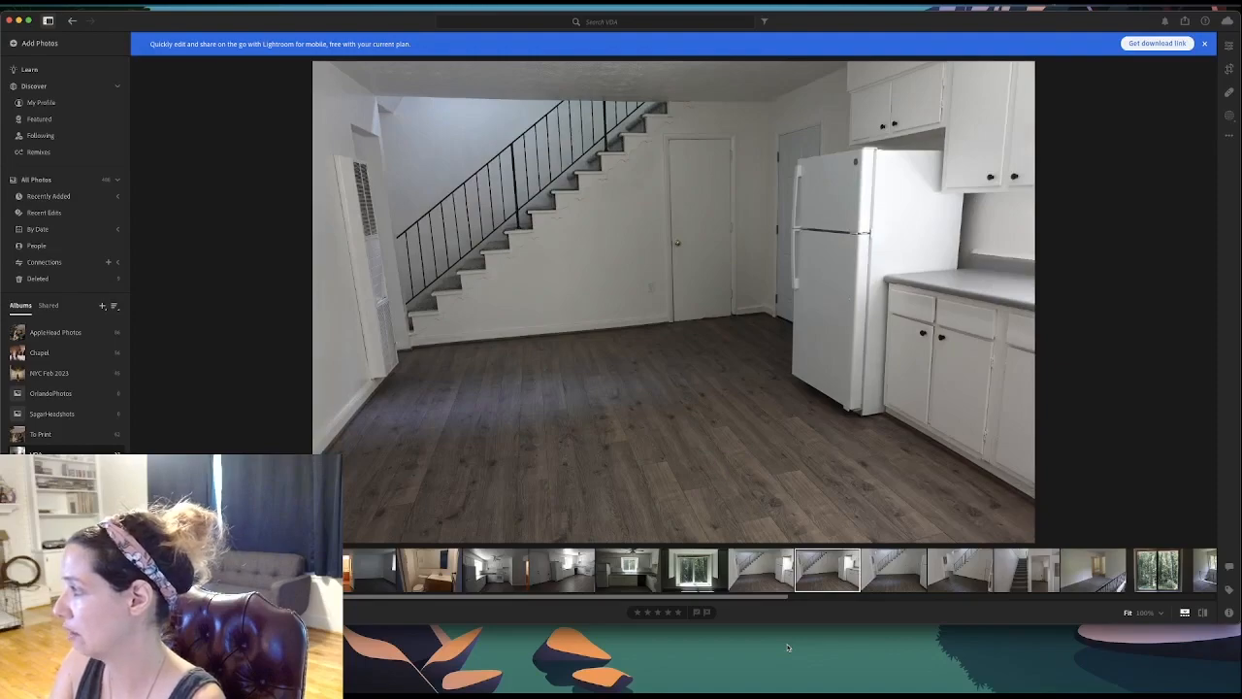
pyautogui.press('Right')
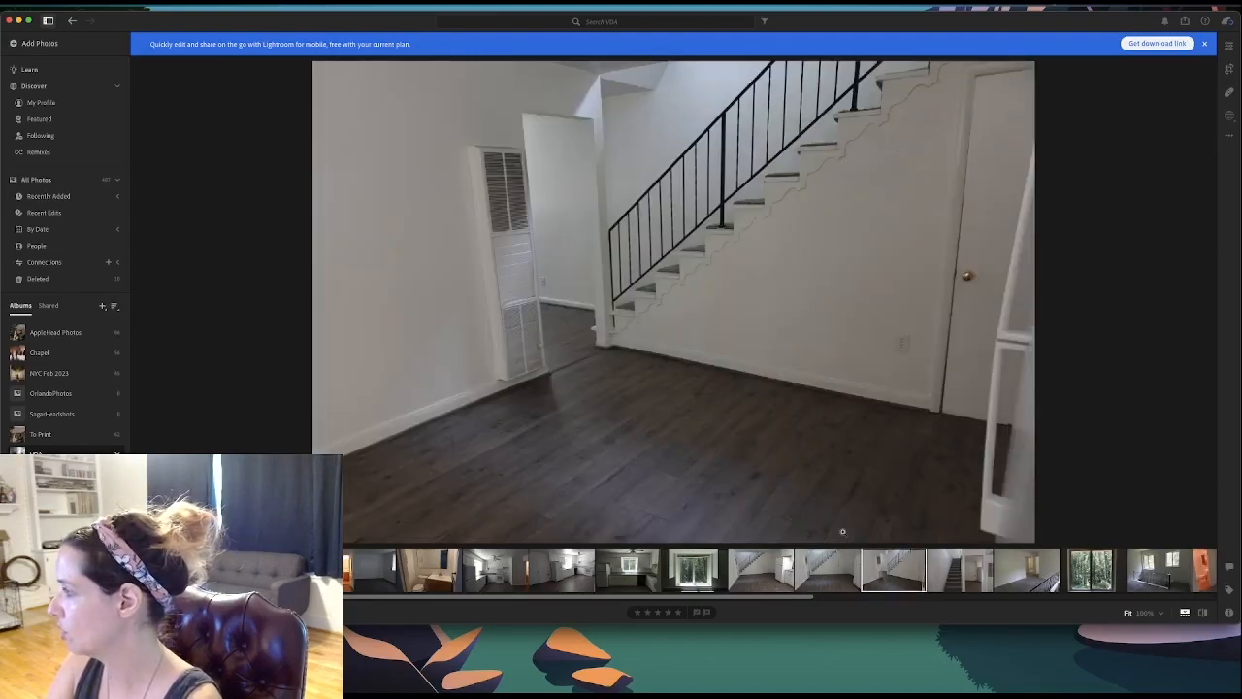
pyautogui.press('Left')
pyautogui.press('Left')
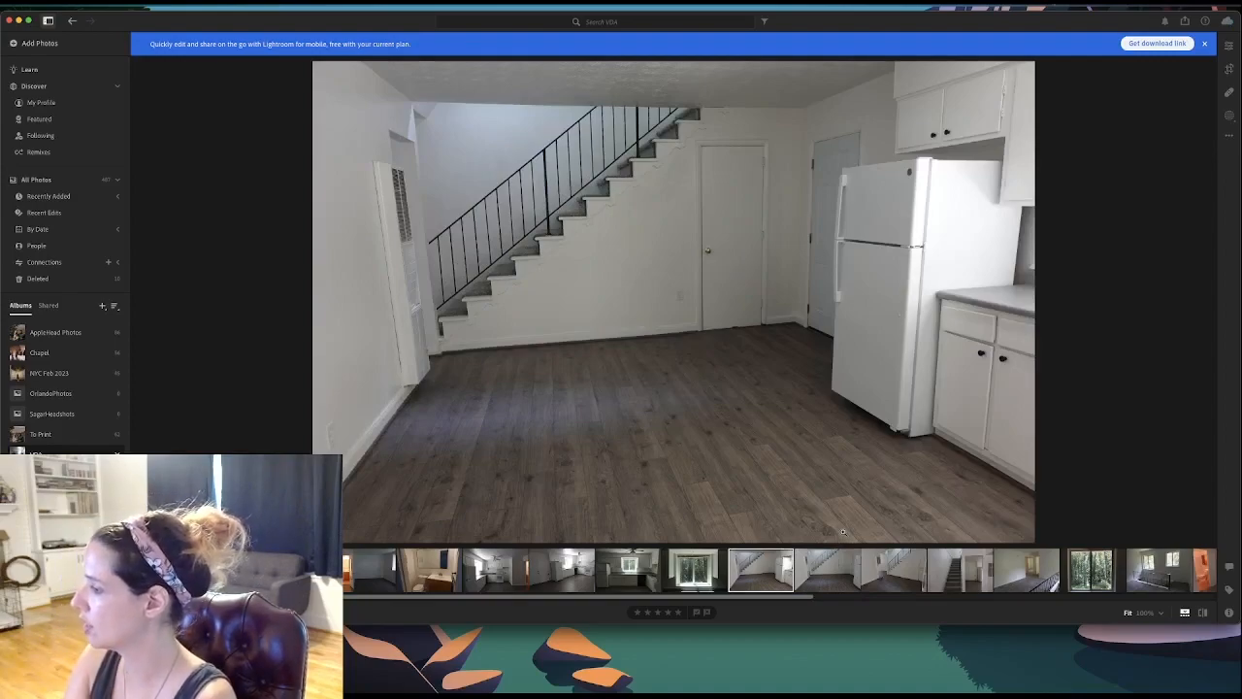
# Look through the remaining staircase photos and delete the upstairs landing photo with the railing and the open hallway doorway.
pyautogui.press('Right')
pyautogui.press('Right')
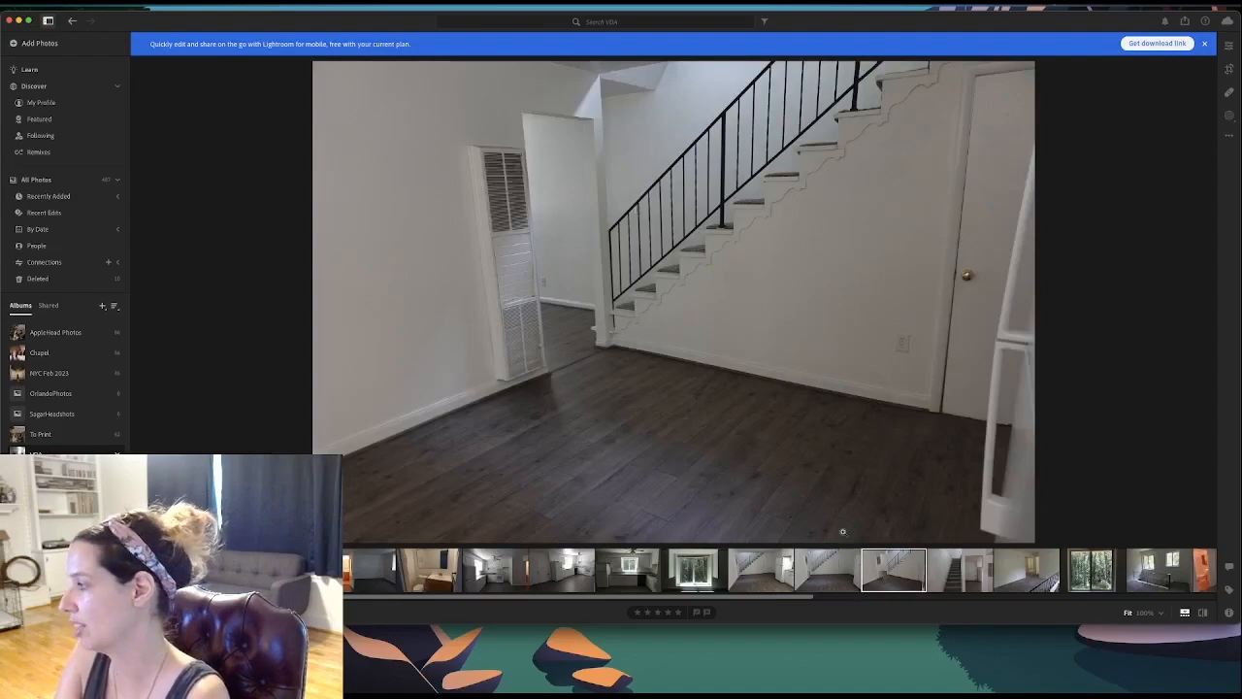
pyautogui.press('Right')
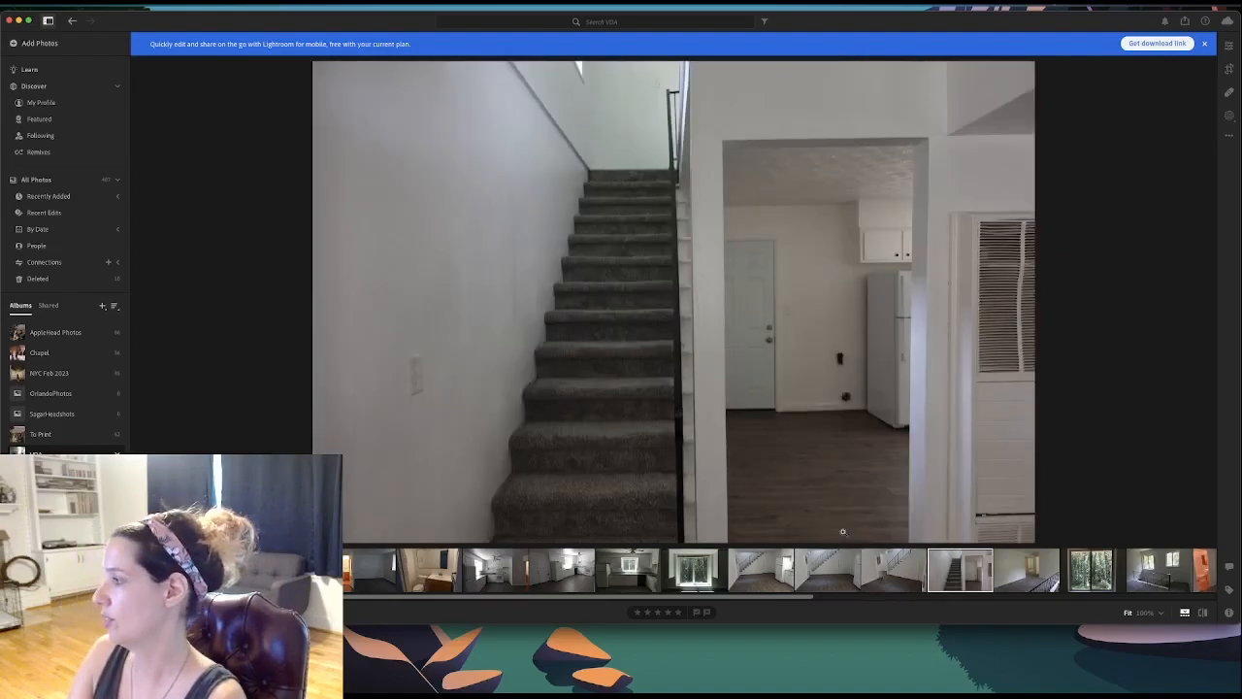
pyautogui.press('Right')
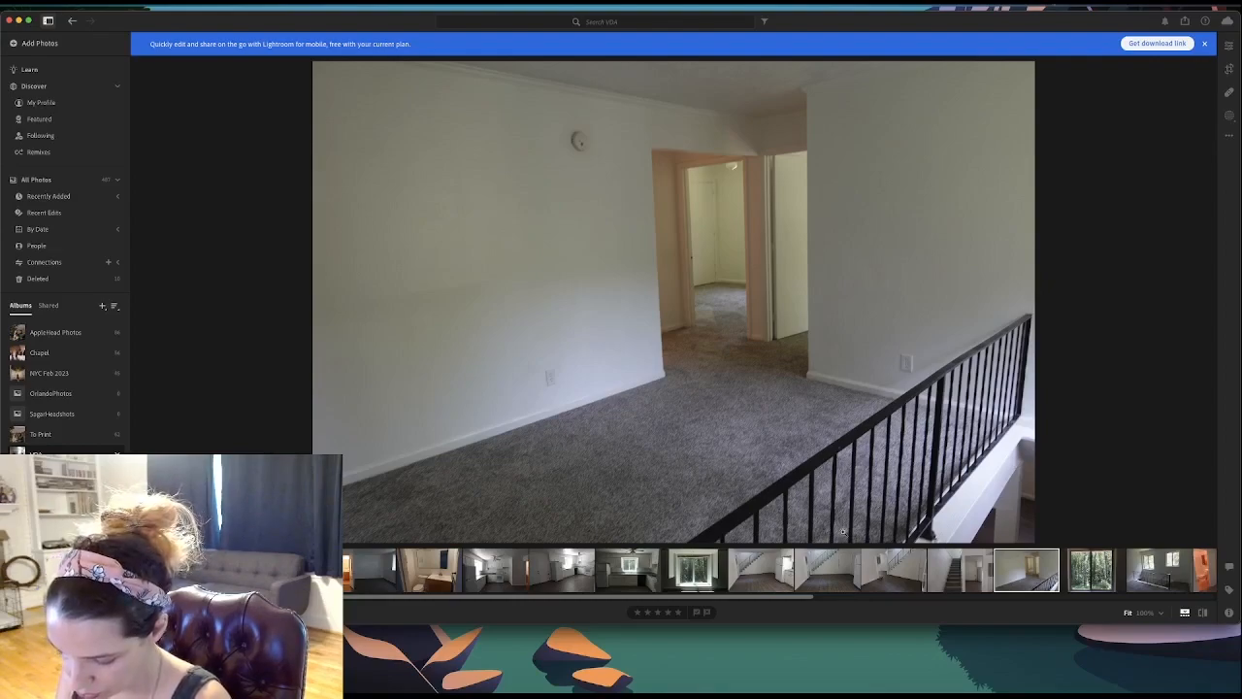
pyautogui.rightClick(1043, 570)
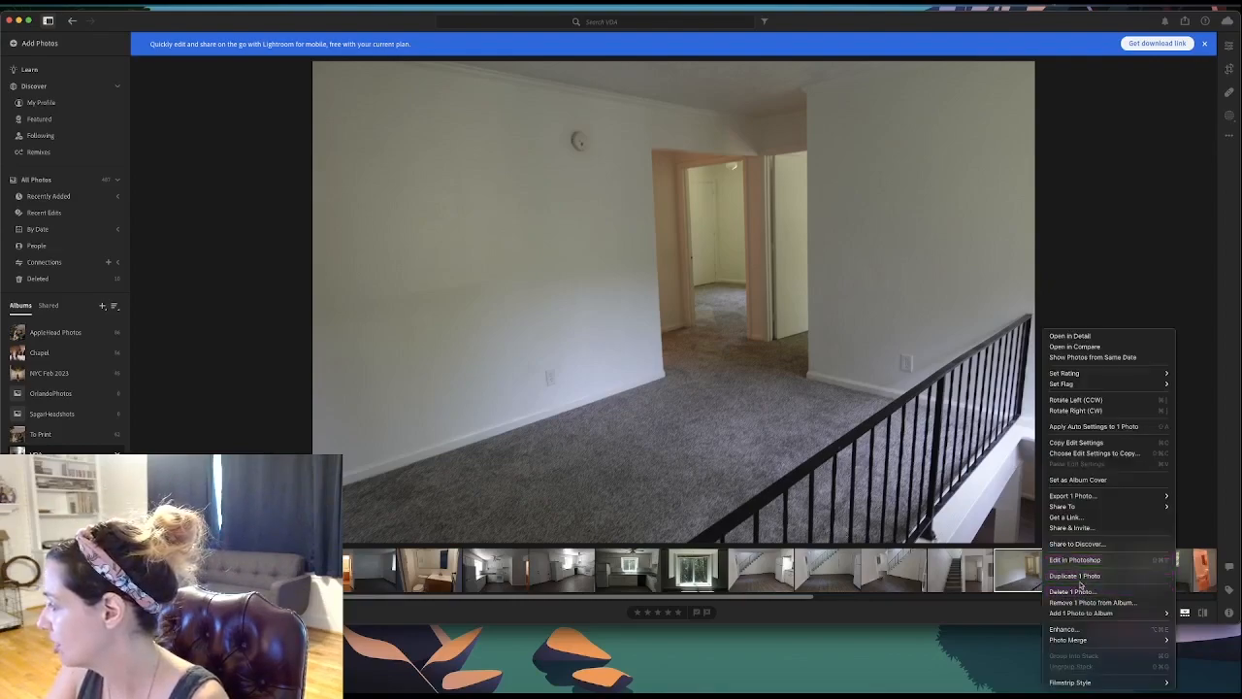
pyautogui.click(1081, 591)
pyautogui.press('Return')
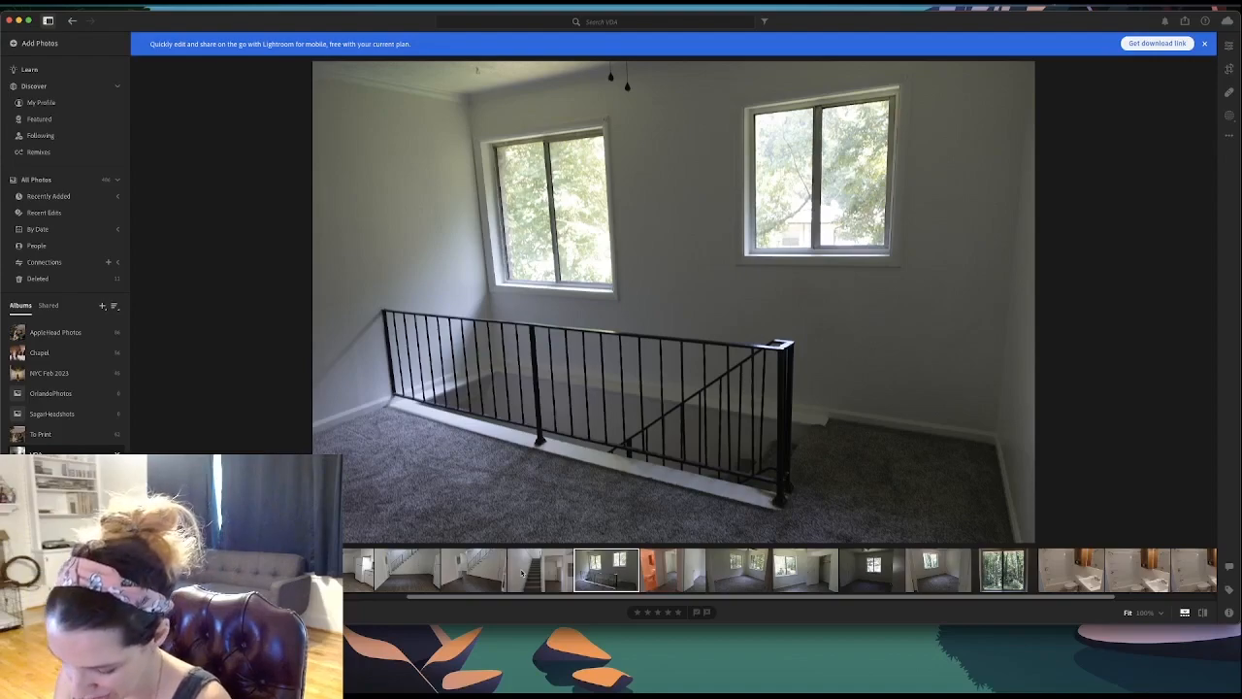
pyautogui.press('Right')
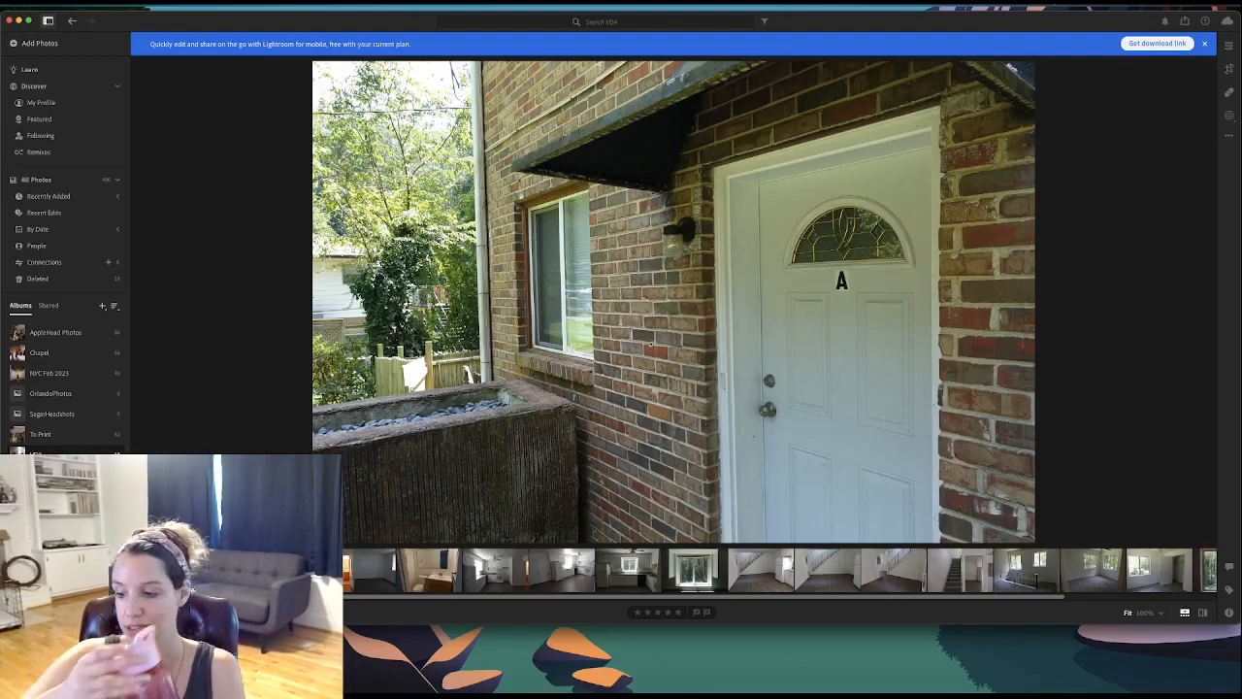
# Show the edit adjustments for the brick entrance photo with door A and set its exposure to +0.74.
pyautogui.click(1228, 47)
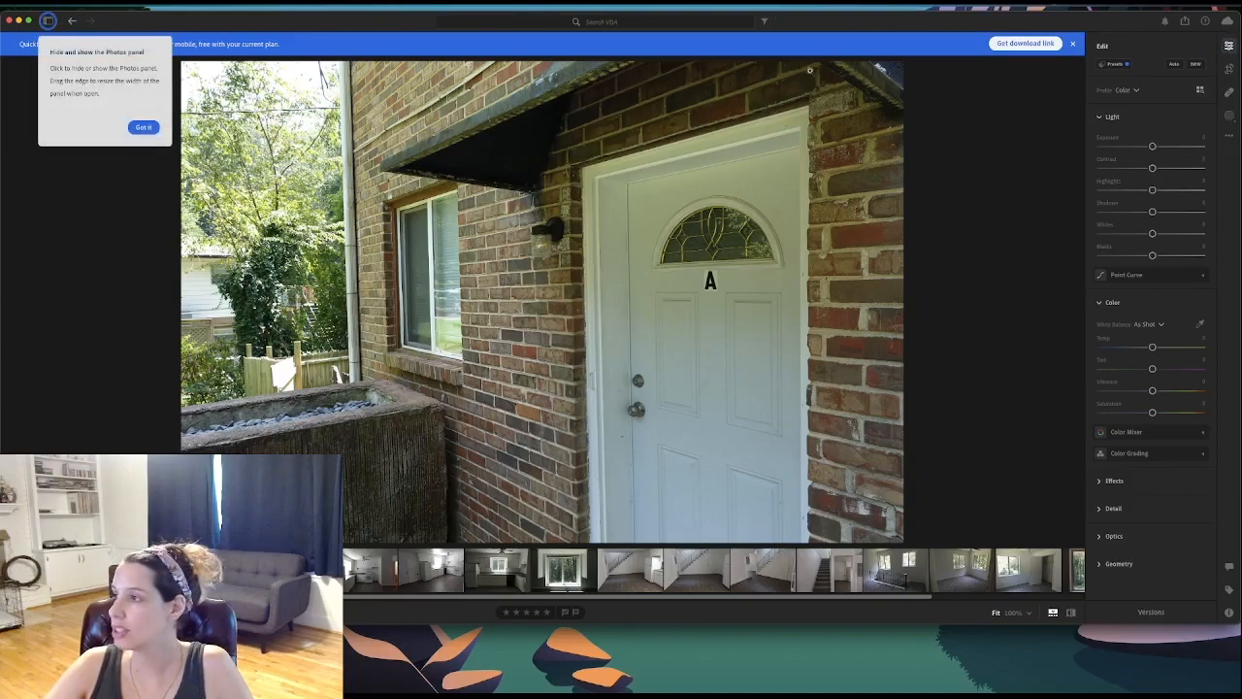
pyautogui.click(143, 127)
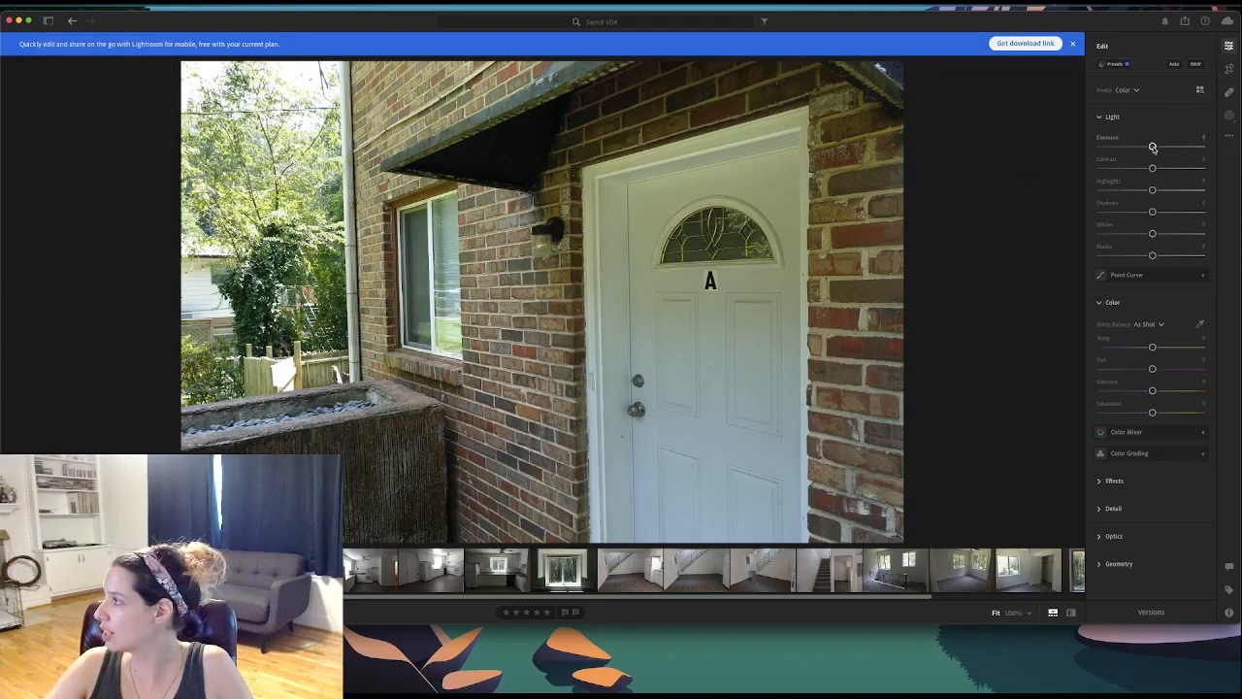
pyautogui.moveTo(1152, 147); pyautogui.dragTo(1157, 148)
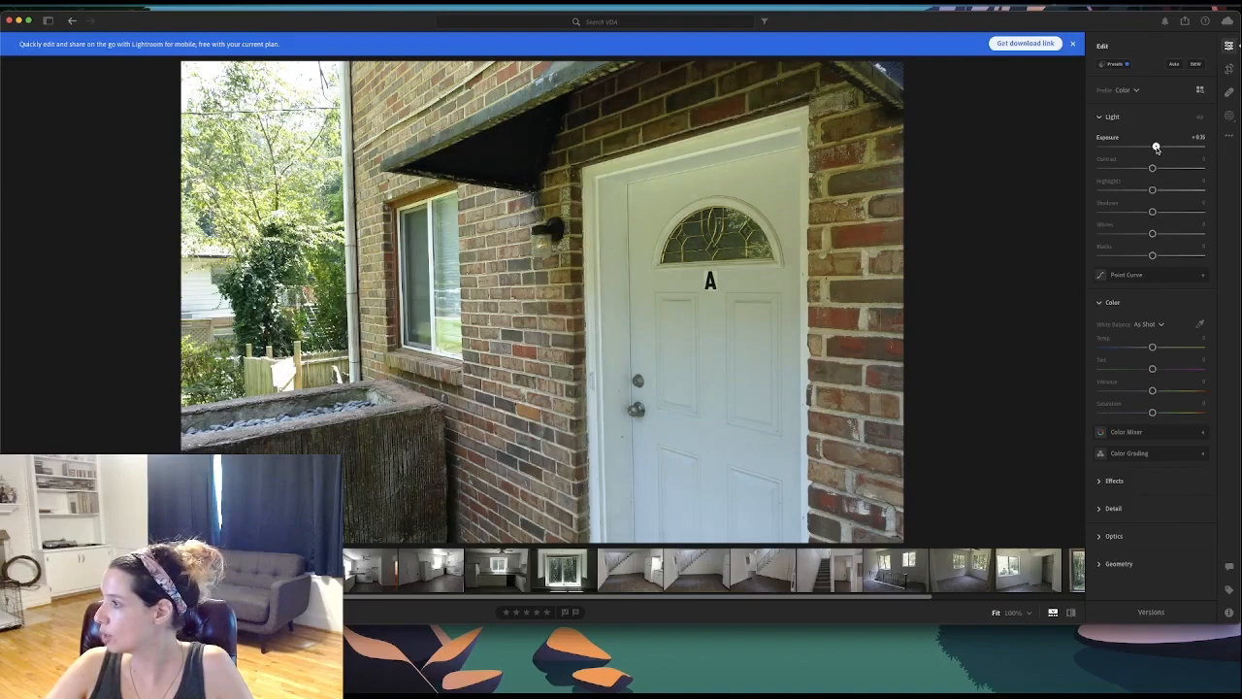
pyautogui.moveTo(1156, 146)
pyautogui.mouseDown()
pyautogui.moveTo(1234, 150)
pyautogui.moveTo(1158, 155)
pyautogui.mouseUp()
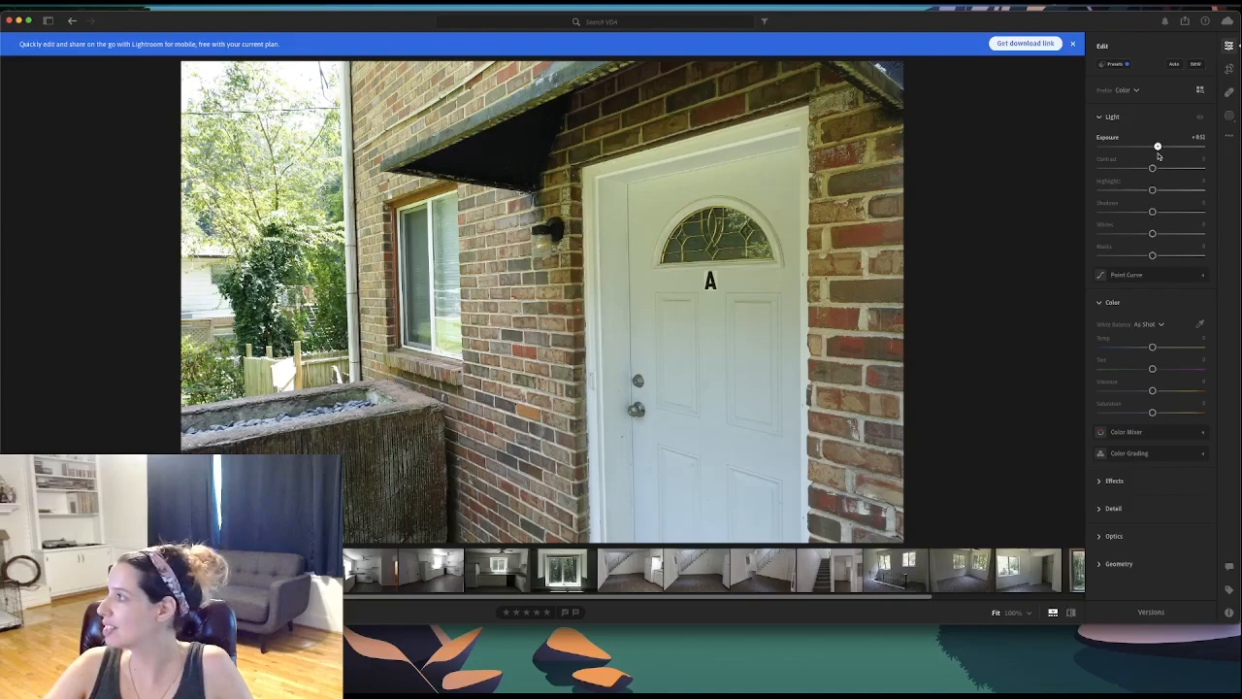
pyautogui.moveTo(1157, 156); pyautogui.dragTo(1204, 148)
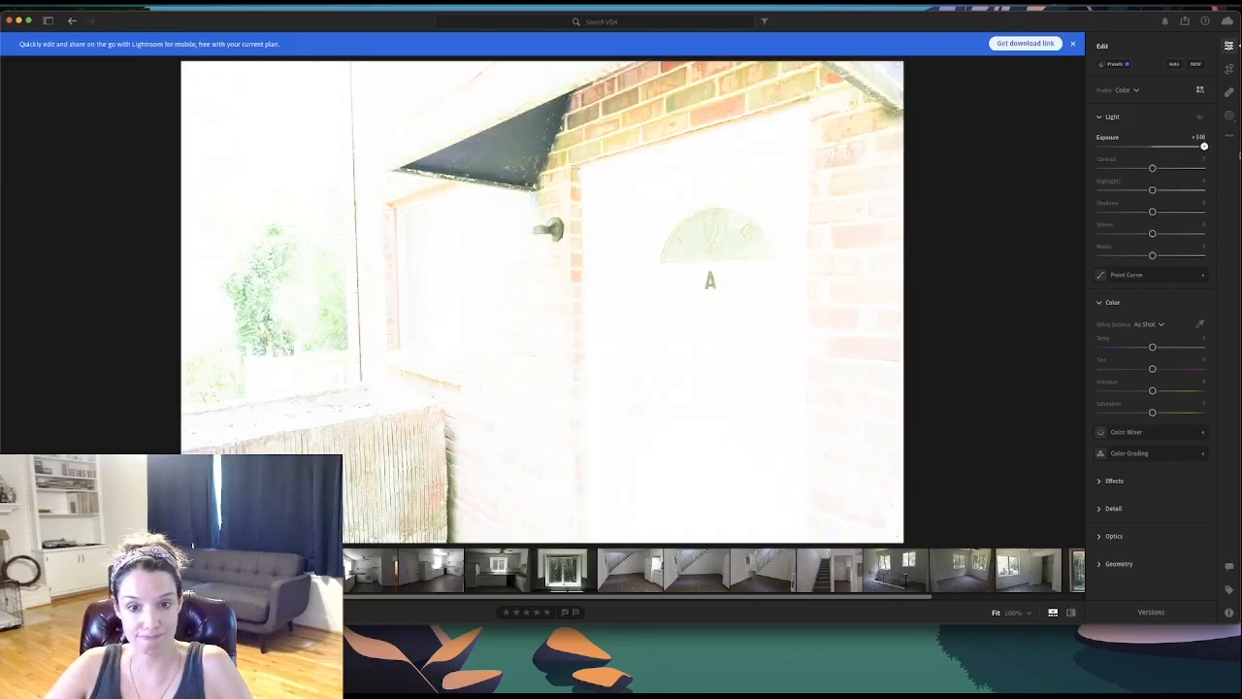
pyautogui.moveTo(1204, 148); pyautogui.dragTo(1160, 153)
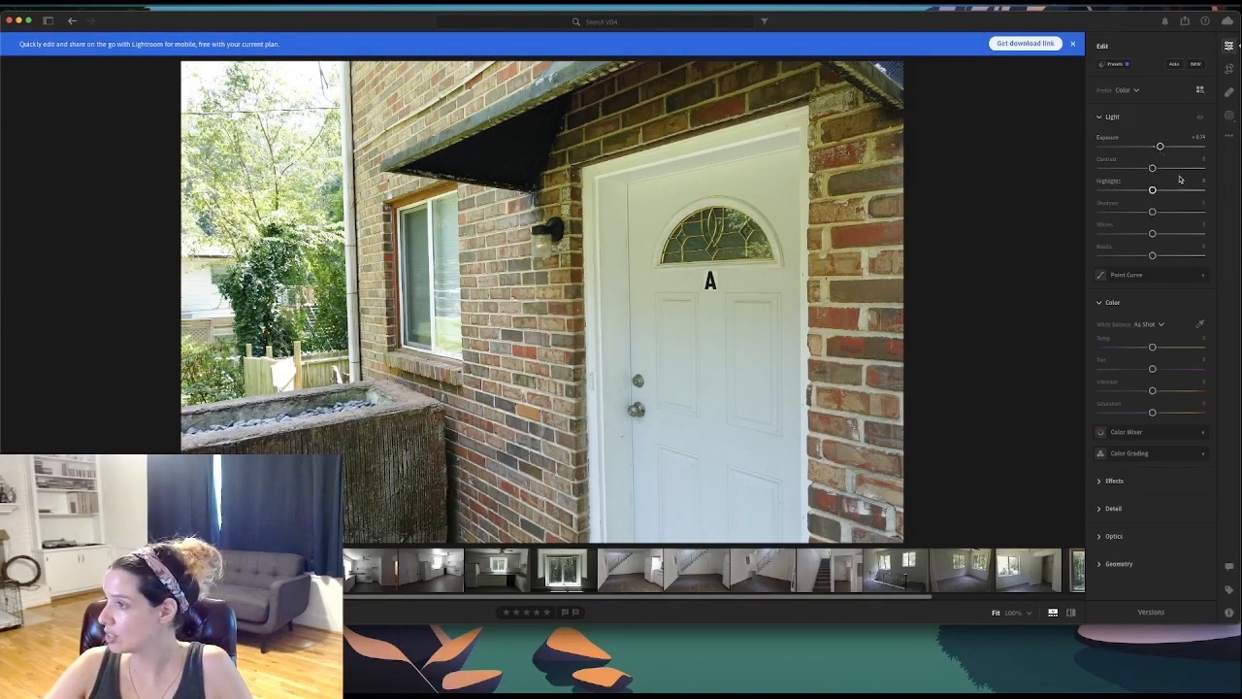
# Fine-tune the entrance photo with contrast +9, highlights about -26, slightly lower shadows, a slightly cooler temperature and tint about +21.
pyautogui.moveTo(1152, 169)
pyautogui.mouseDown()
pyautogui.moveTo(1173, 167)
pyautogui.moveTo(1135, 171)
pyautogui.moveTo(1157, 171)
pyautogui.mouseUp()
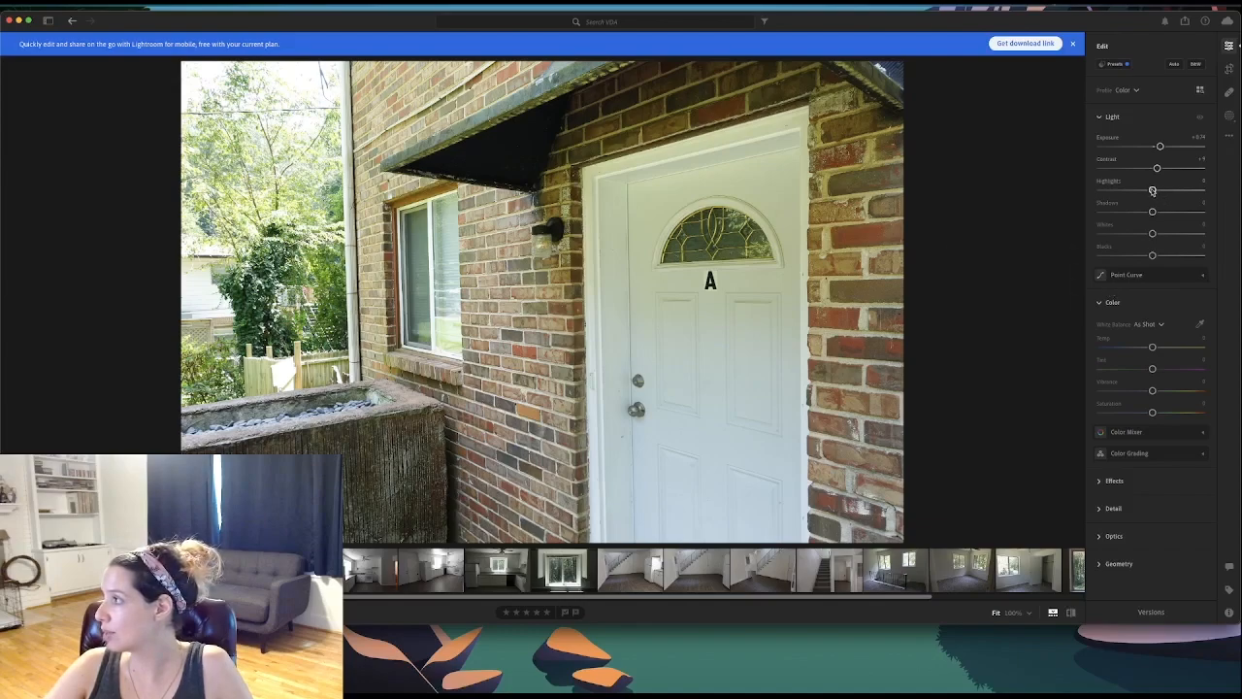
pyautogui.moveTo(1154, 191)
pyautogui.mouseDown()
pyautogui.moveTo(1183, 189)
pyautogui.moveTo(1106, 194)
pyautogui.moveTo(1203, 194)
pyautogui.moveTo(1099, 198)
pyautogui.moveTo(1139, 202)
pyautogui.mouseUp()
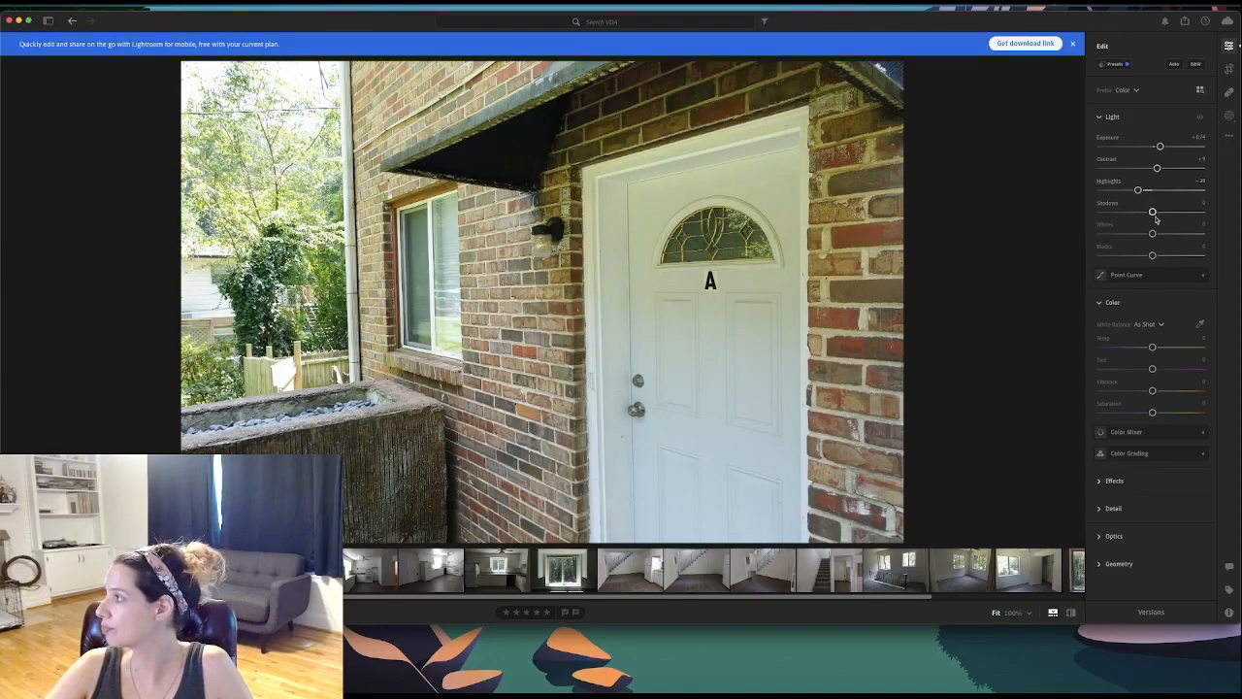
pyautogui.moveTo(1154, 218)
pyautogui.mouseDown()
pyautogui.moveTo(1194, 218)
pyautogui.moveTo(1150, 218)
pyautogui.mouseUp()
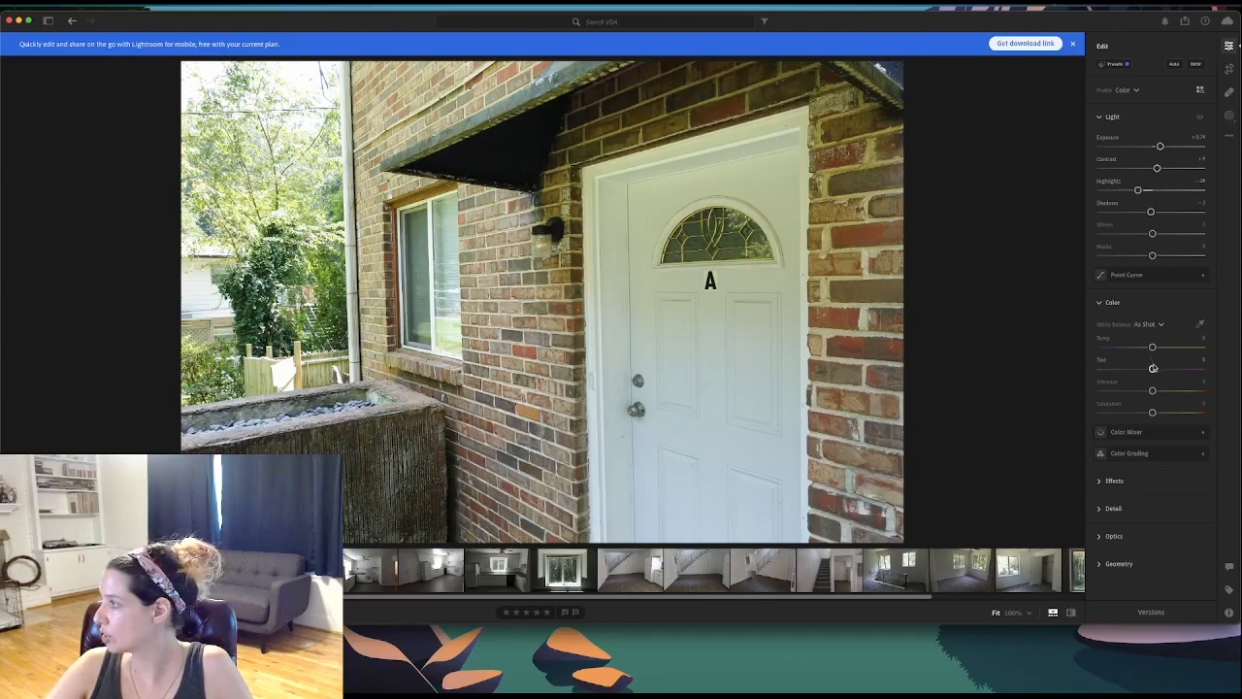
pyautogui.moveTo(1153, 370)
pyautogui.mouseDown()
pyautogui.moveTo(1164, 370)
pyautogui.moveTo(1135, 371)
pyautogui.moveTo(1162, 370)
pyautogui.mouseUp()
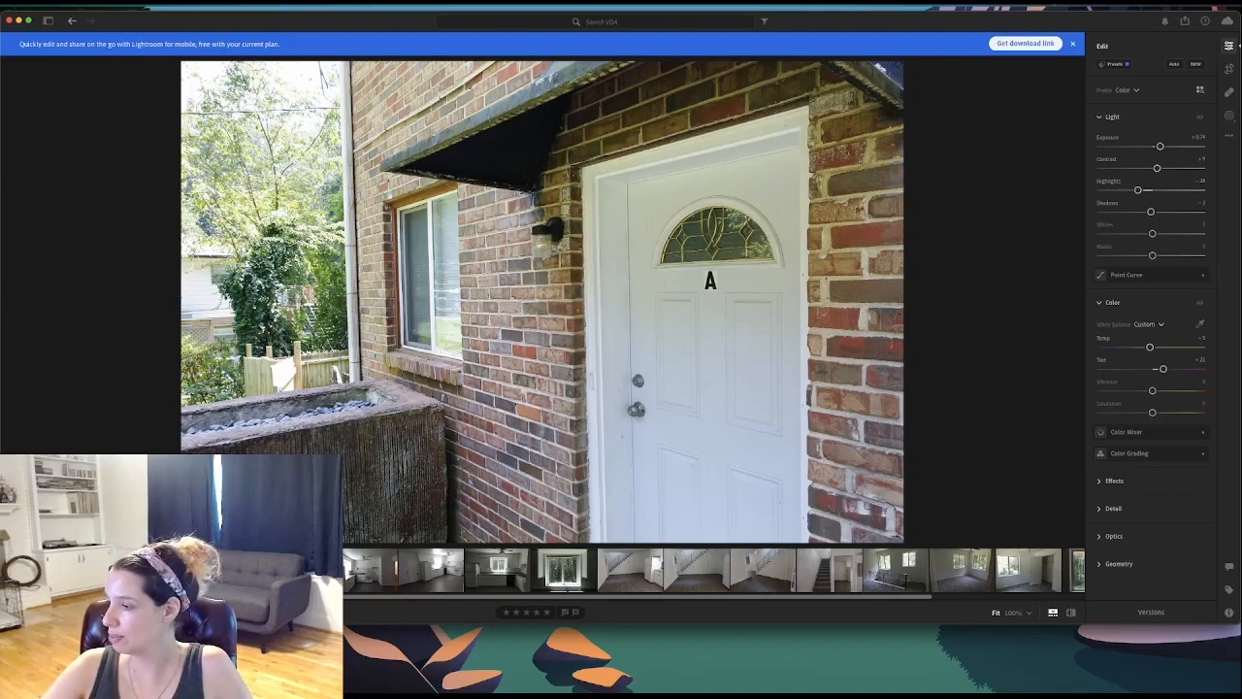
# Adjust the living room photo with the stairs and wall heater: exposure +0.52, contrast +6, highlights +14, shadows +22, whites +15, blacks +11.
pyautogui.press('Right')
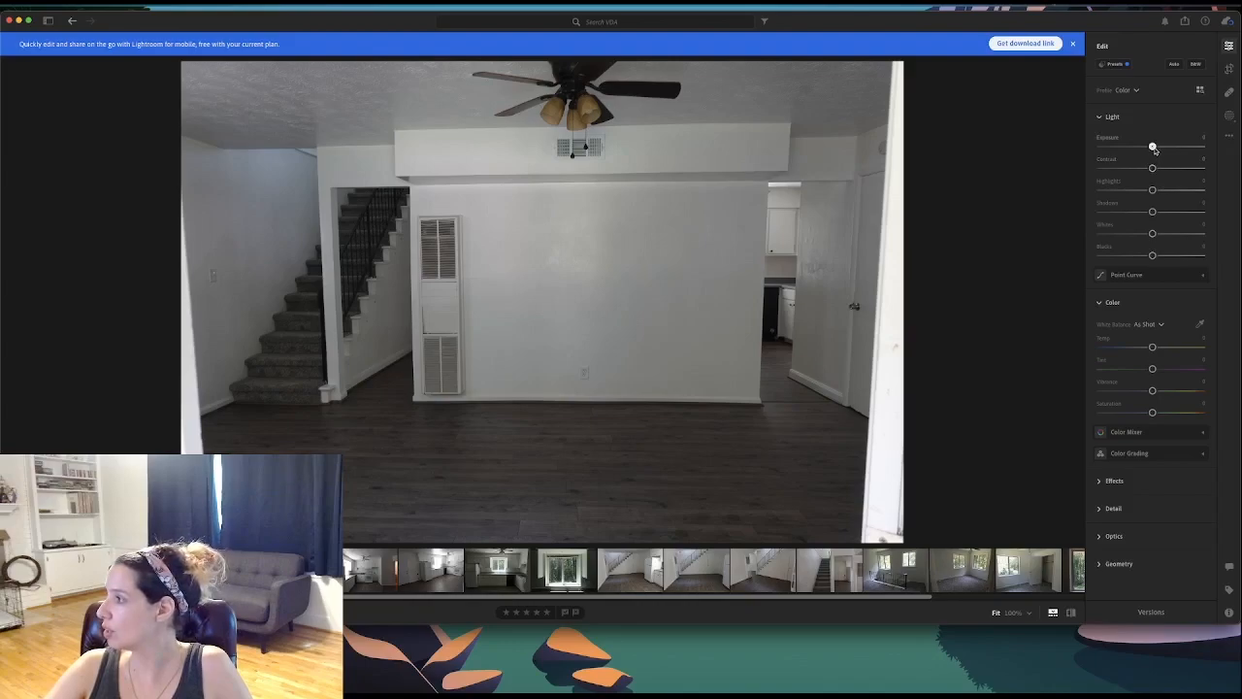
pyautogui.moveTo(1155, 149); pyautogui.dragTo(1161, 152)
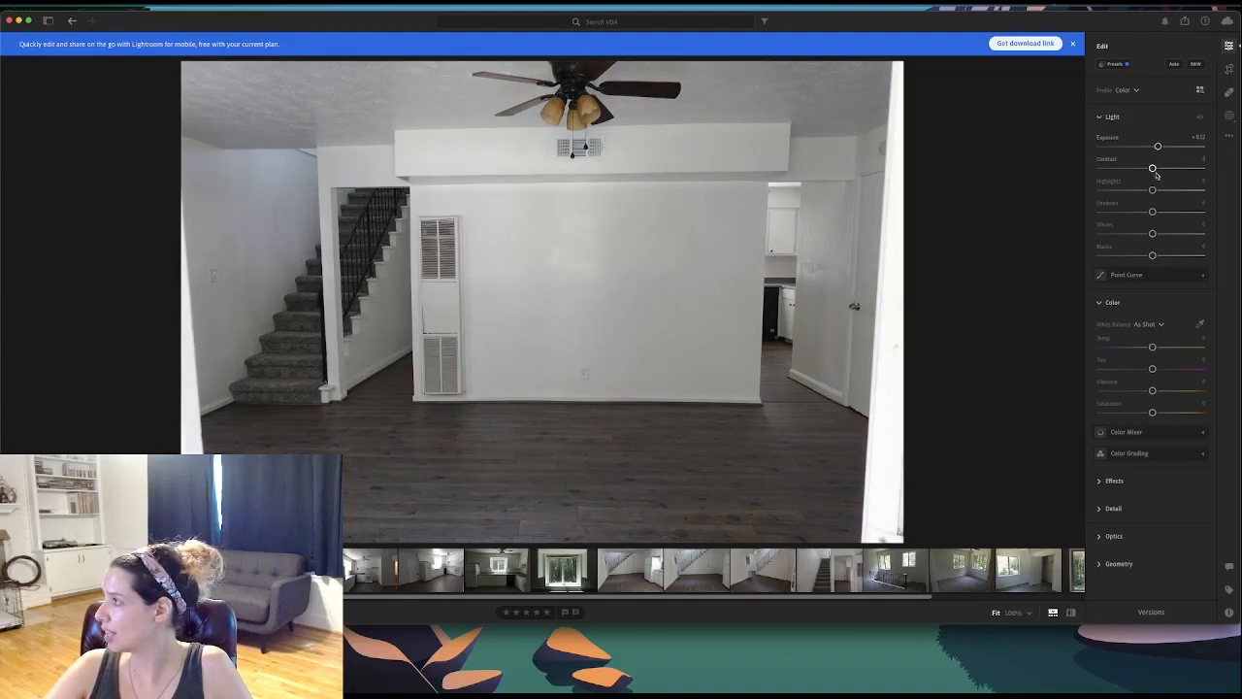
pyautogui.moveTo(1152, 169)
pyautogui.mouseDown()
pyautogui.moveTo(1164, 175)
pyautogui.moveTo(1145, 175)
pyautogui.moveTo(1157, 176)
pyautogui.mouseUp()
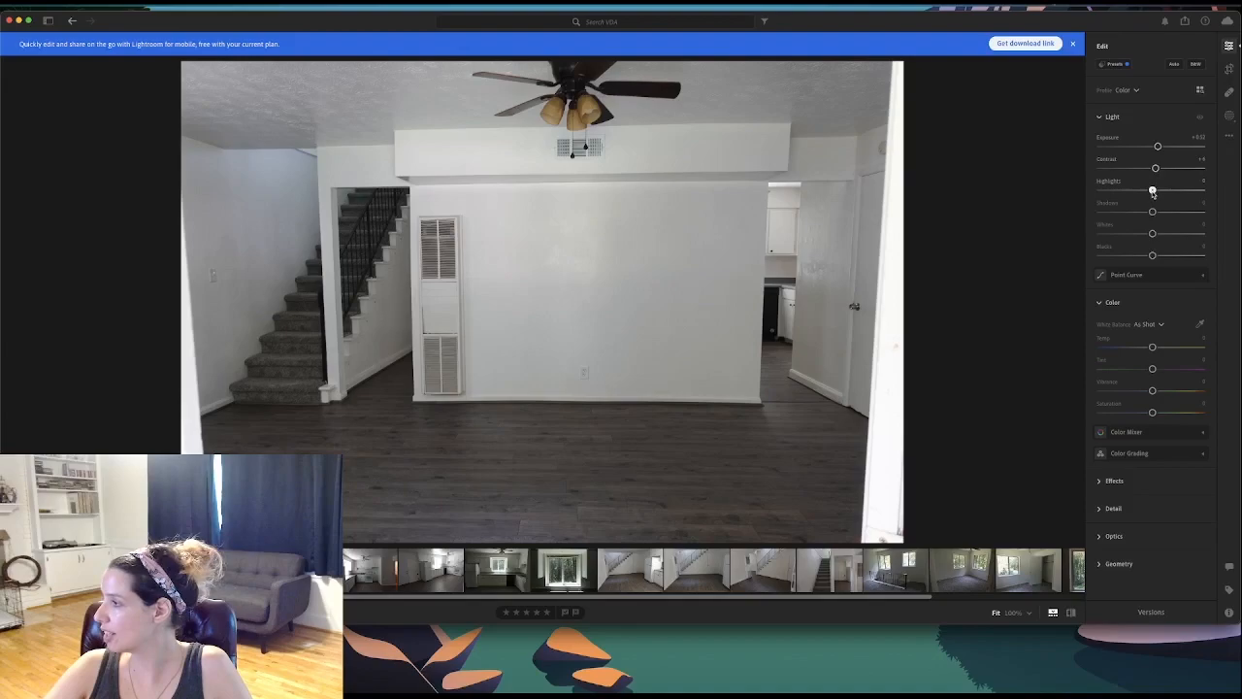
pyautogui.moveTo(1153, 190)
pyautogui.mouseDown()
pyautogui.moveTo(1188, 192)
pyautogui.moveTo(1085, 191)
pyautogui.moveTo(1181, 196)
pyautogui.moveTo(1099, 198)
pyautogui.moveTo(1175, 199)
pyautogui.moveTo(1163, 199)
pyautogui.mouseUp()
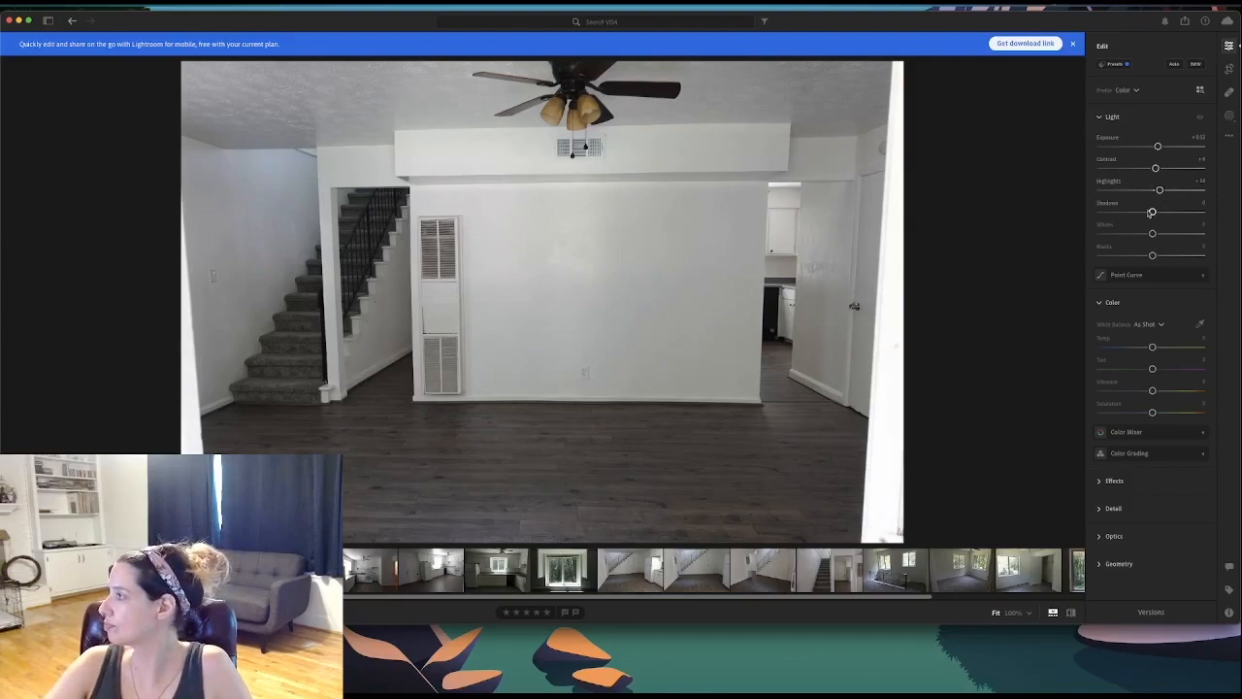
pyautogui.moveTo(1151, 213); pyautogui.dragTo(1158, 260)
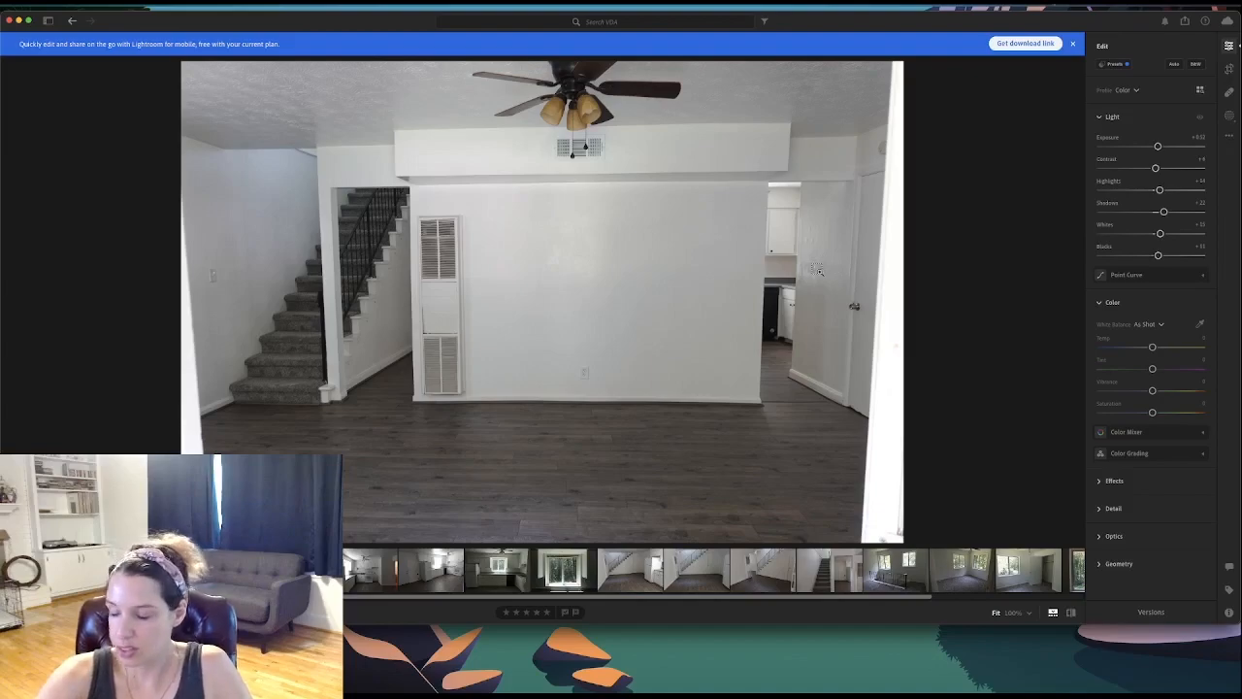
# Copy the living room photo's edit settings and paste them onto the following photo showing the inside of the front door.
pyautogui.press('super+c')
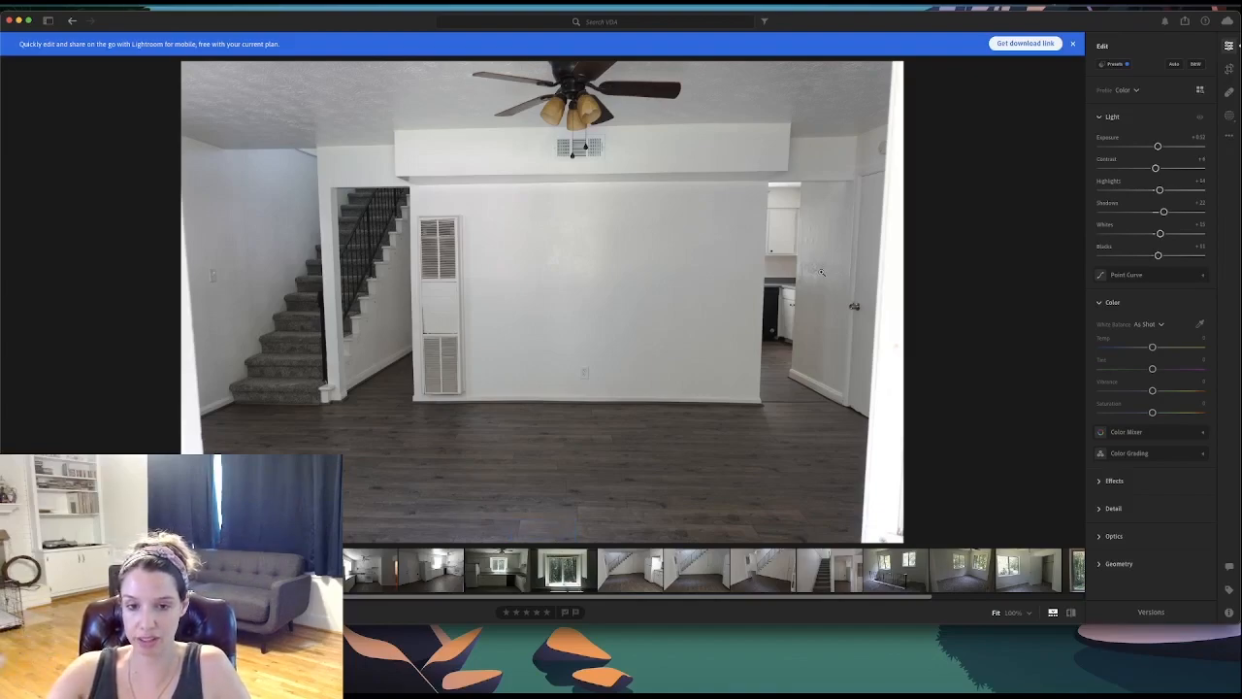
pyautogui.press('super+c')
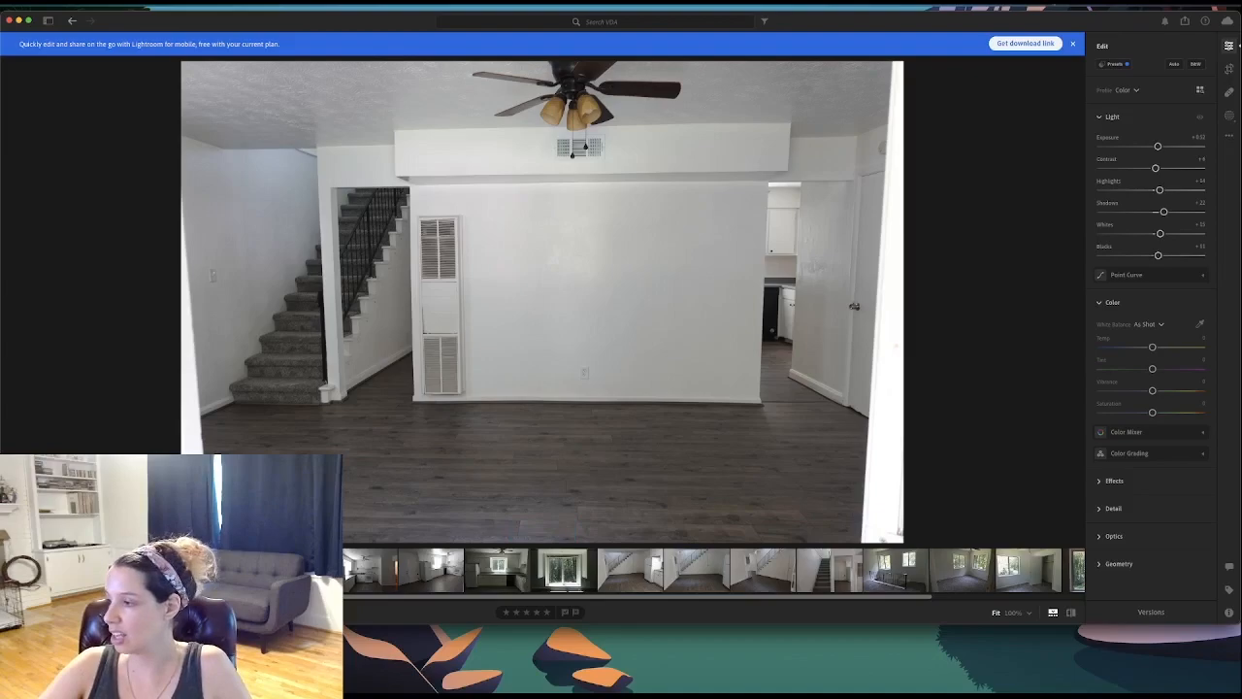
pyautogui.press('Right')
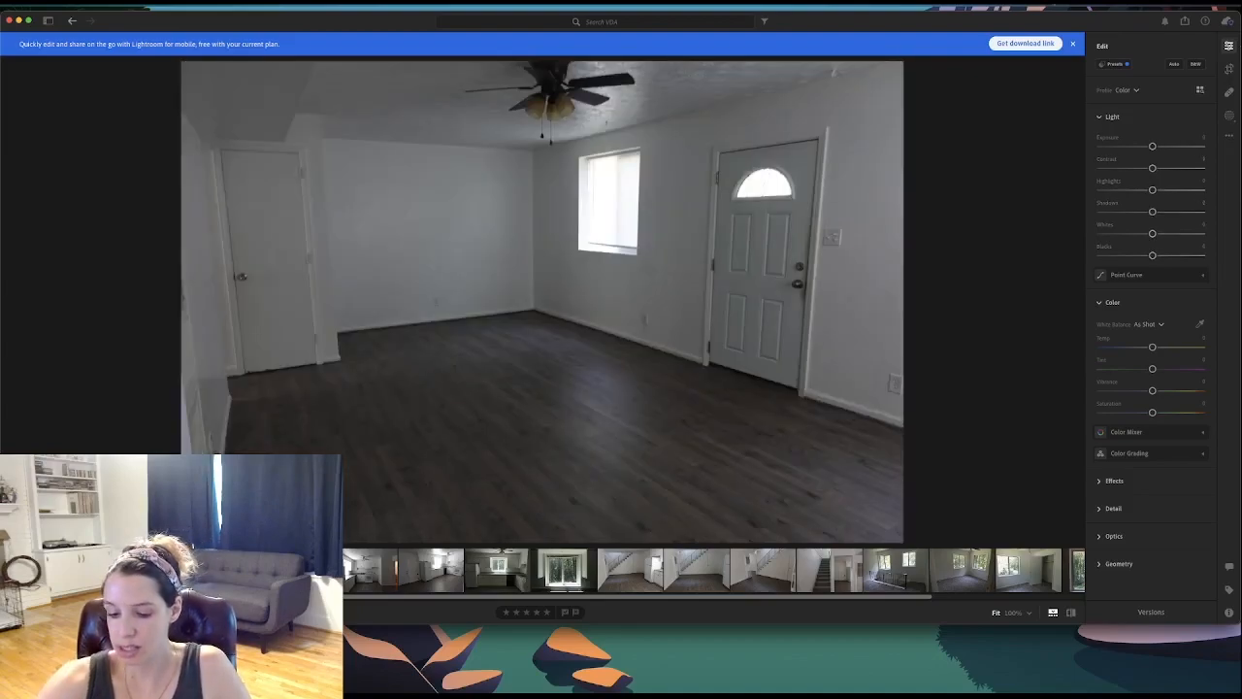
pyautogui.press('super+v')
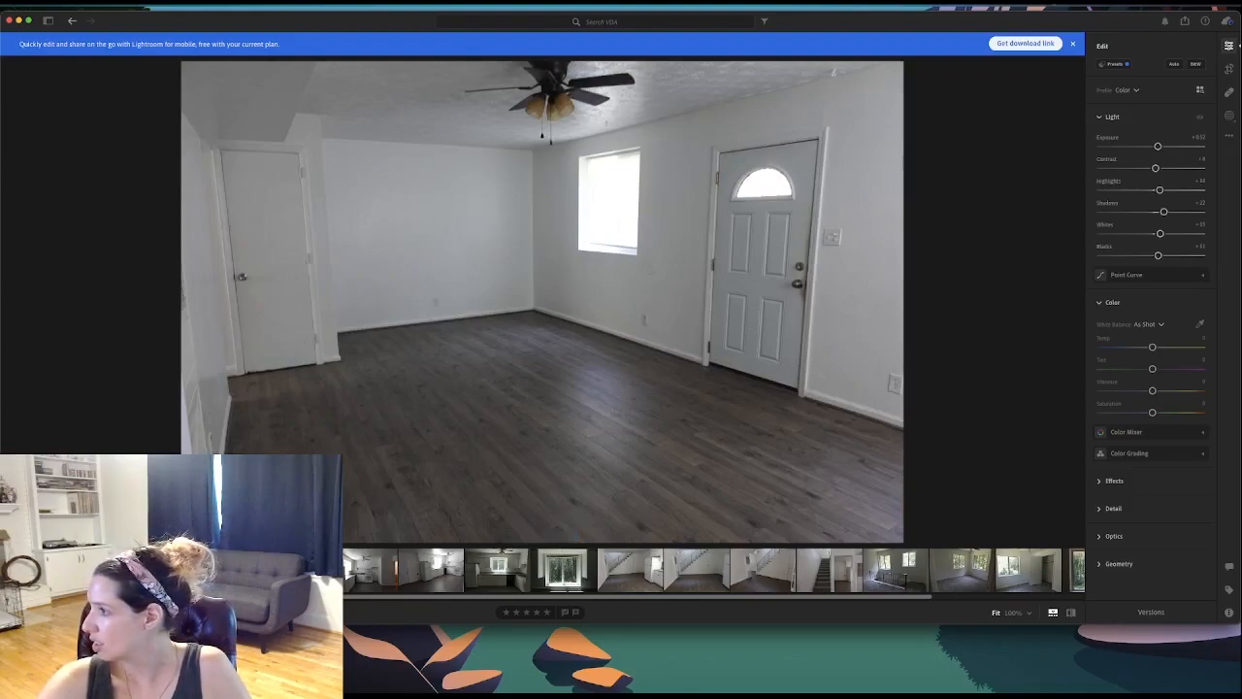
# Paste the copied settings onto the room photo with the lit bathroom doorway, raising whites to about +28 and exposure to +1.08.
pyautogui.press('Right')
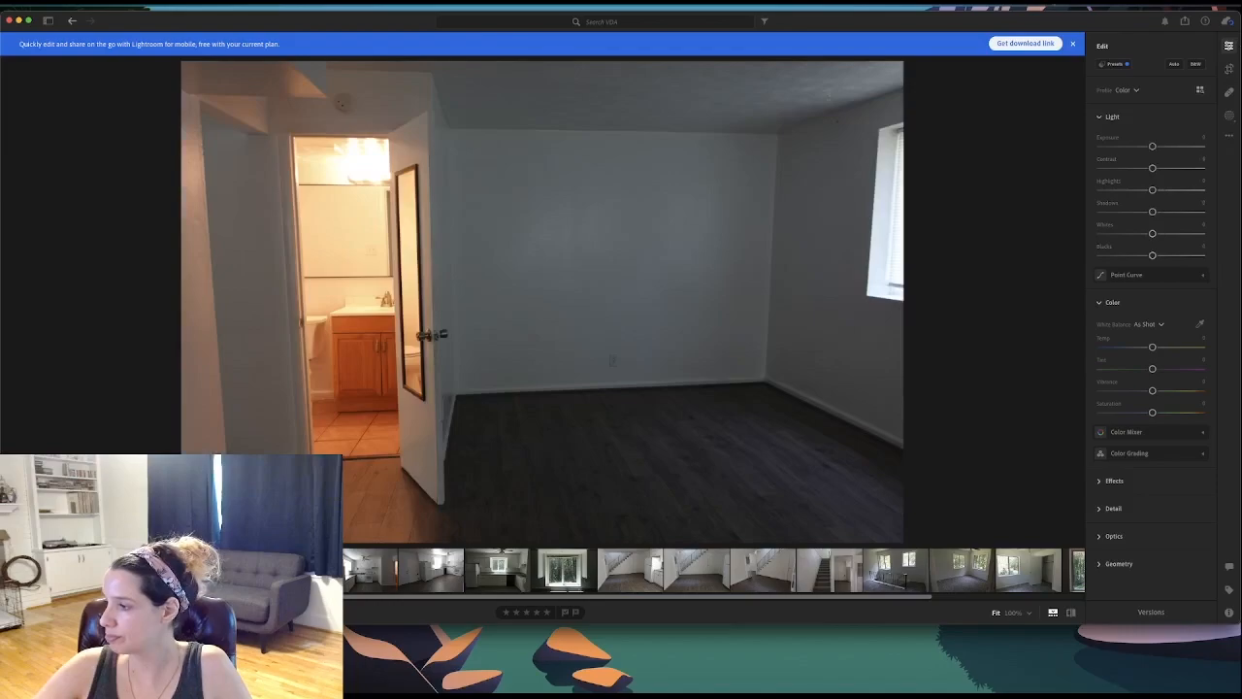
pyautogui.press('super+v')
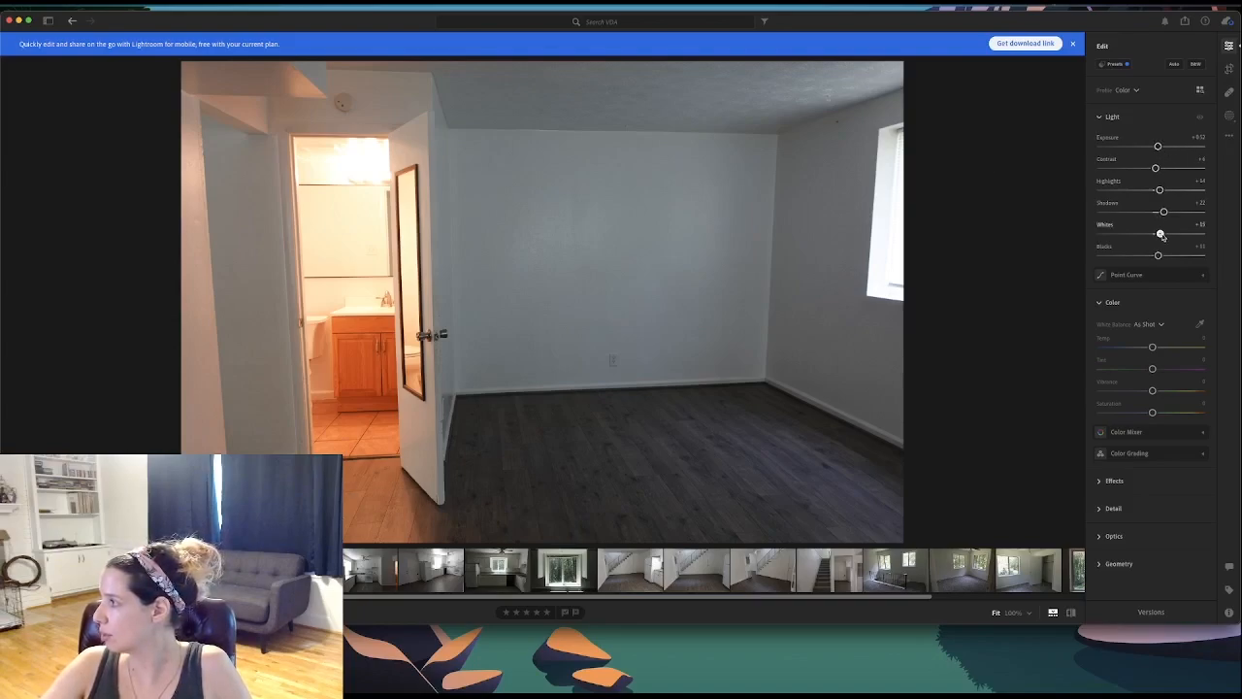
pyautogui.moveTo(1159, 234)
pyautogui.mouseDown()
pyautogui.moveTo(1217, 241)
pyautogui.moveTo(1155, 242)
pyautogui.moveTo(1170, 242)
pyautogui.mouseUp()
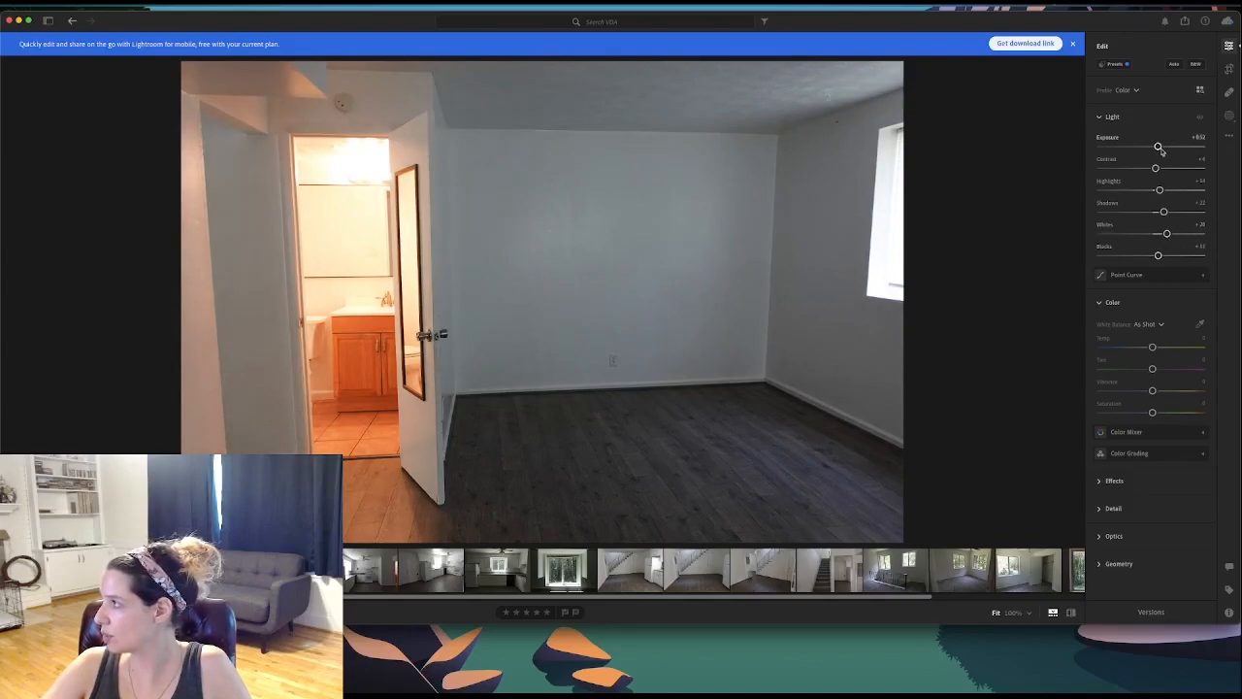
pyautogui.moveTo(1158, 148); pyautogui.dragTo(1164, 153)
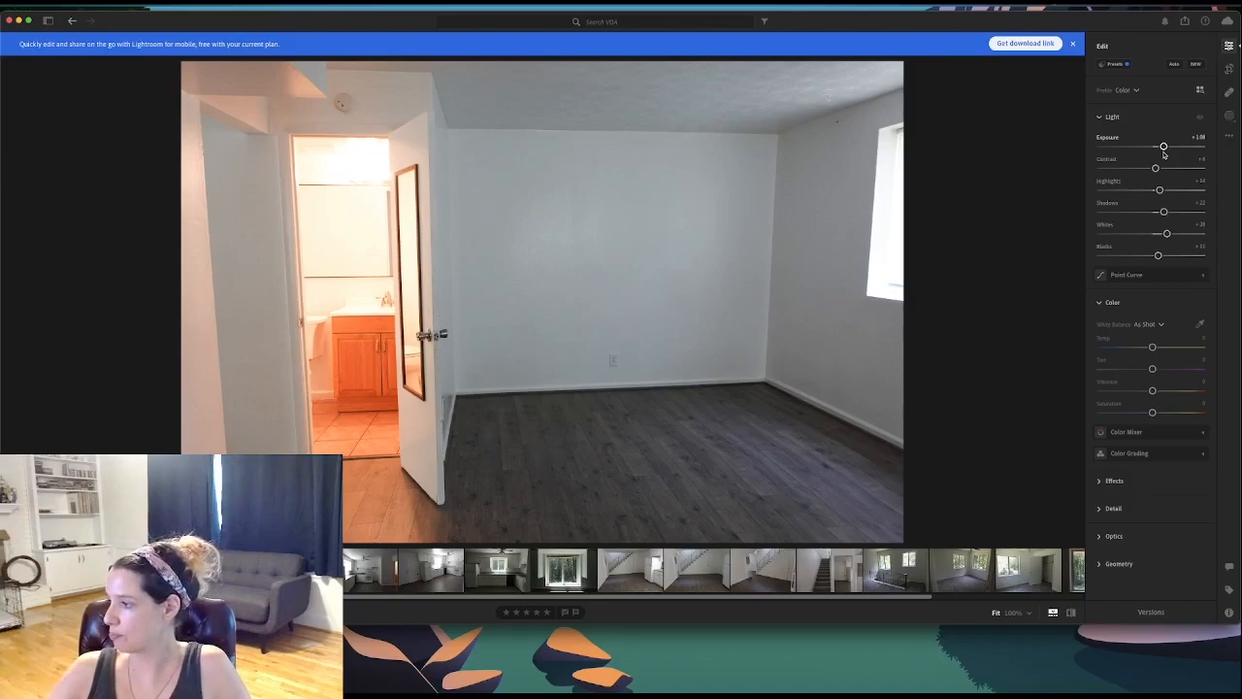
# Paste the copied settings onto the toilet-and-vanity photo and the straight-on kitchen photo, raising the kitchen photo's exposure to about +0.98.
pyautogui.press('Right')
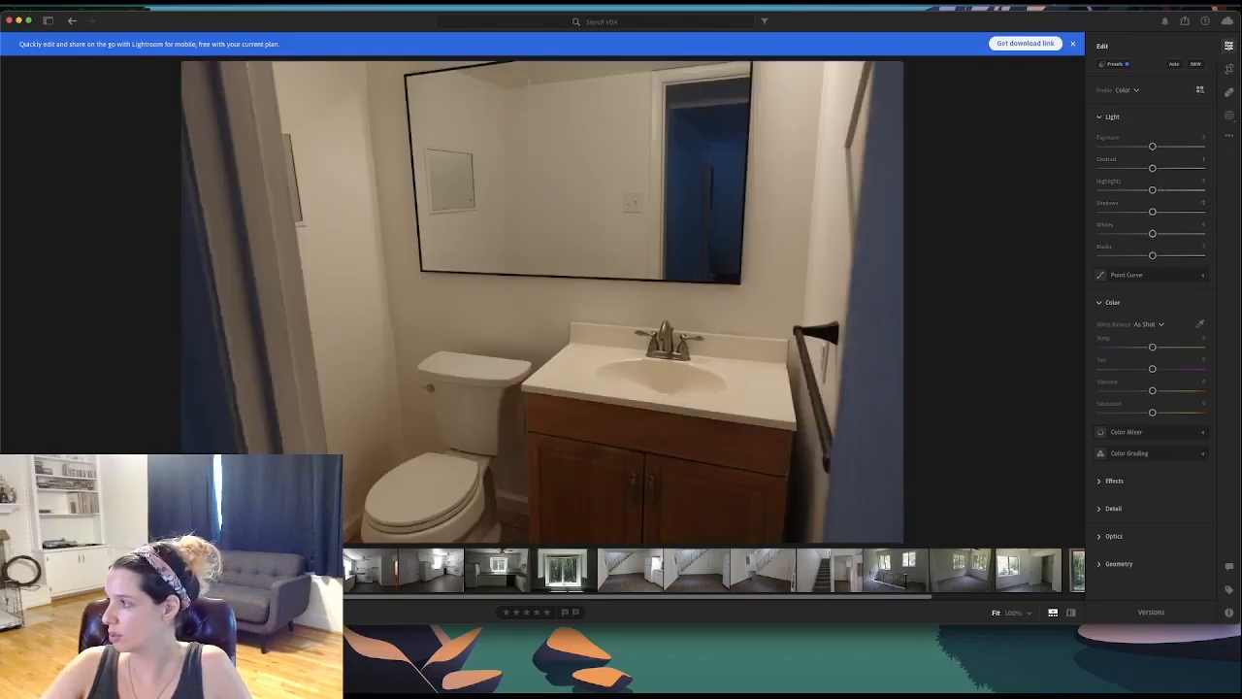
pyautogui.press('super+v')
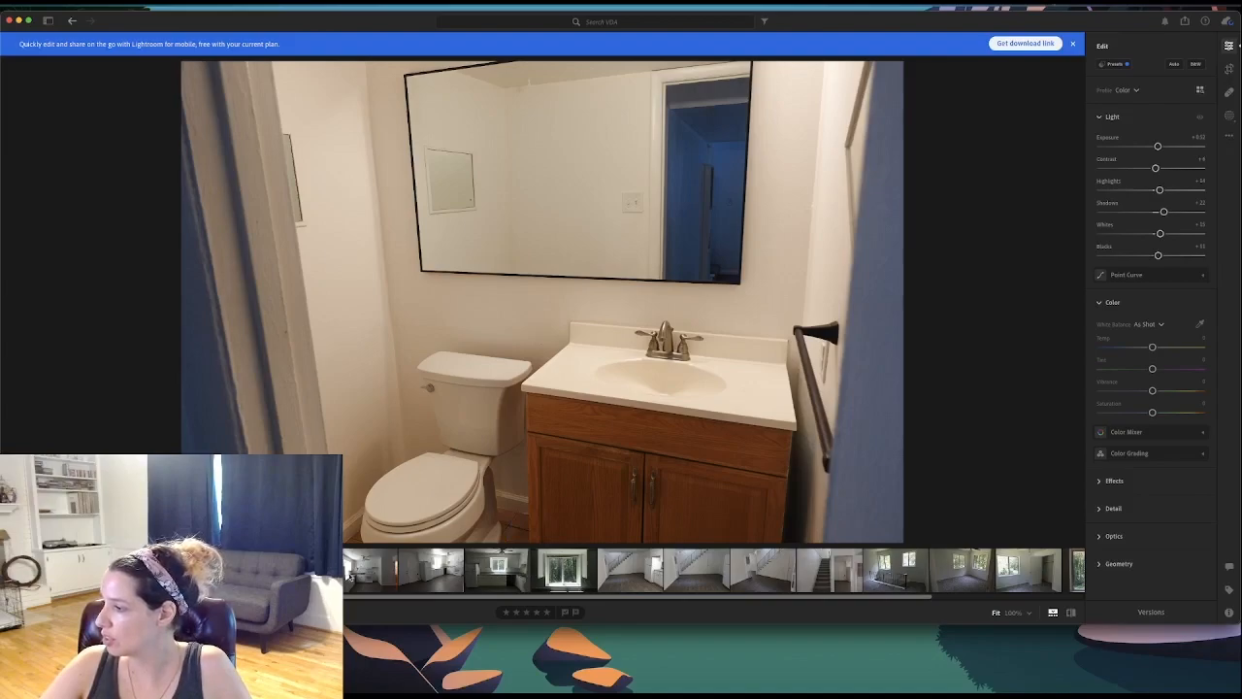
pyautogui.click(353, 577)
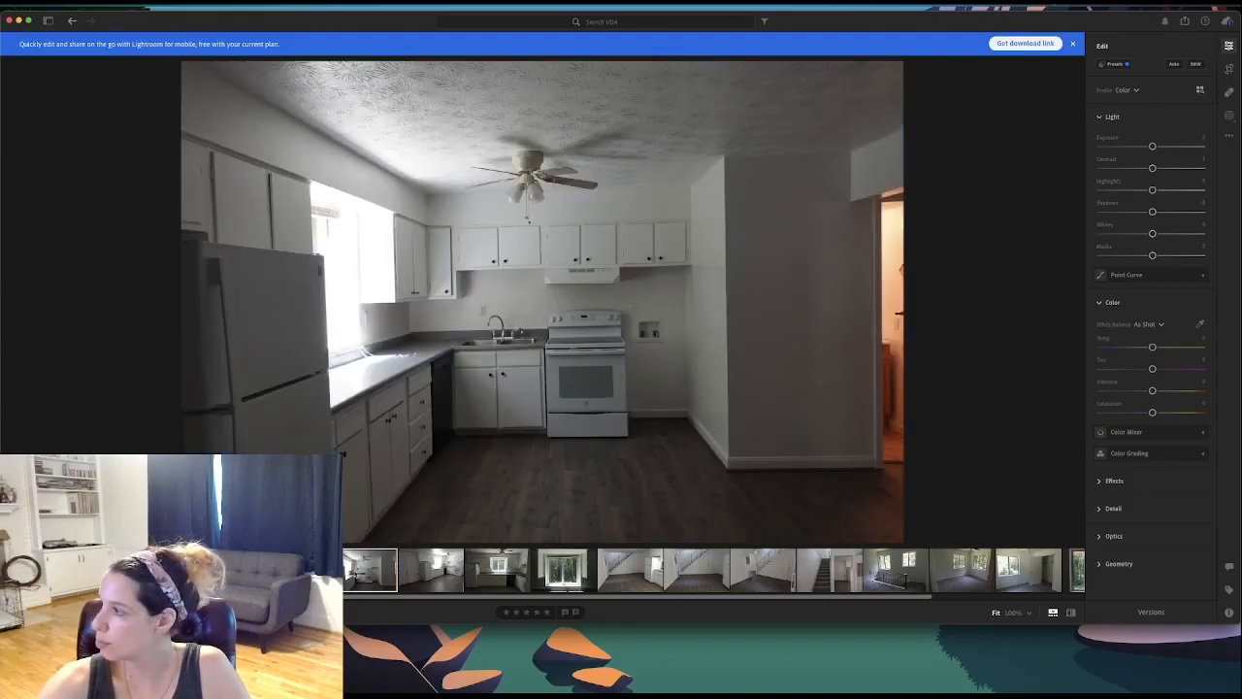
pyautogui.press('super+v')
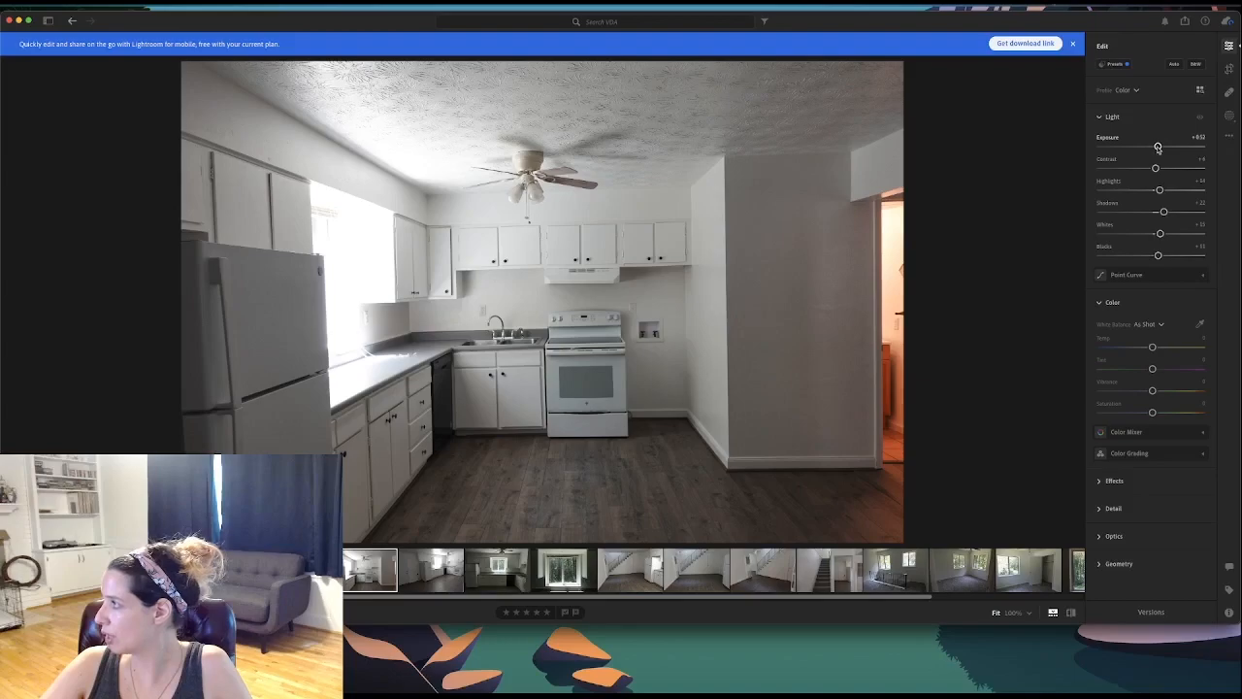
pyautogui.moveTo(1158, 147); pyautogui.dragTo(1163, 147)
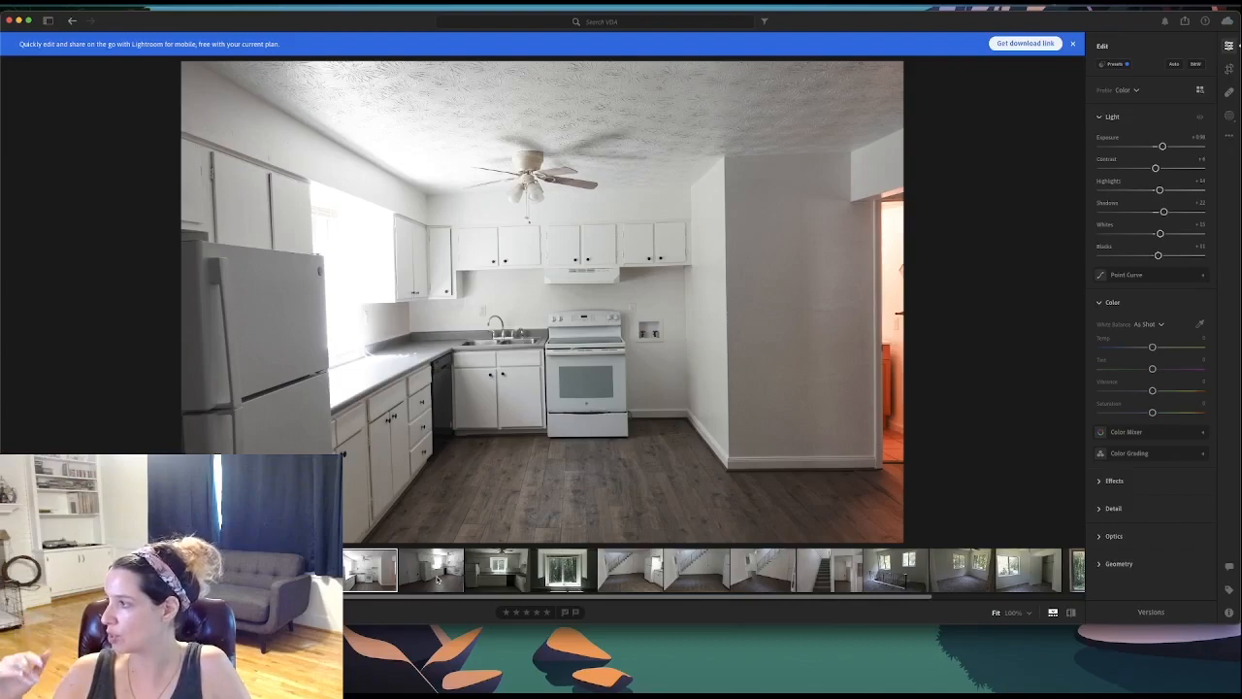
# Copy the straight-on kitchen photo's edit settings onto the angled kitchen photo with the door and fridge, lowering its exposure to about +0.57.
pyautogui.click(437, 579)
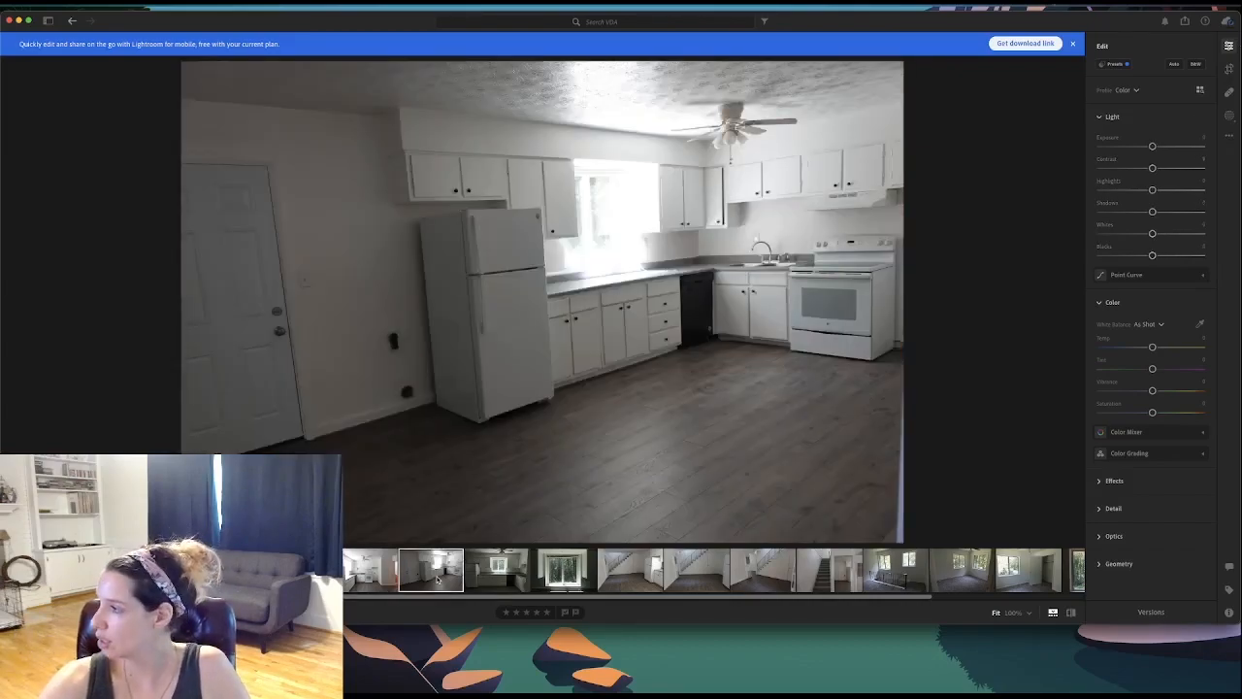
pyautogui.click(385, 581)
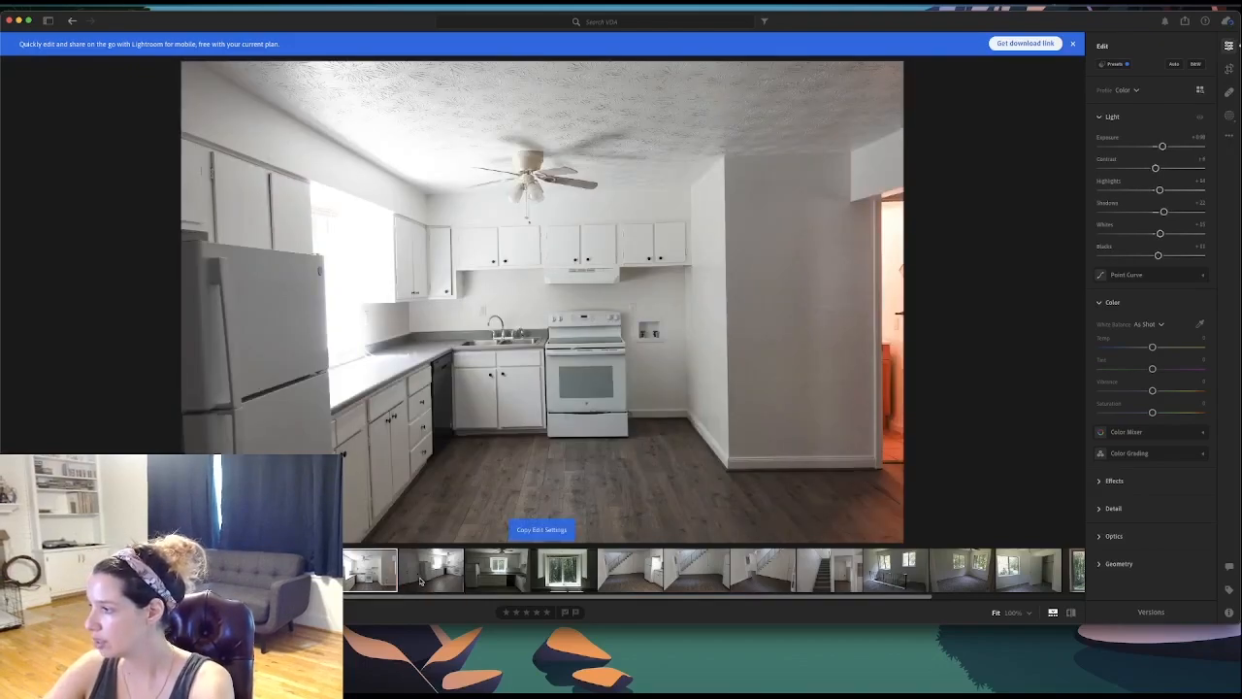
pyautogui.click(431, 574)
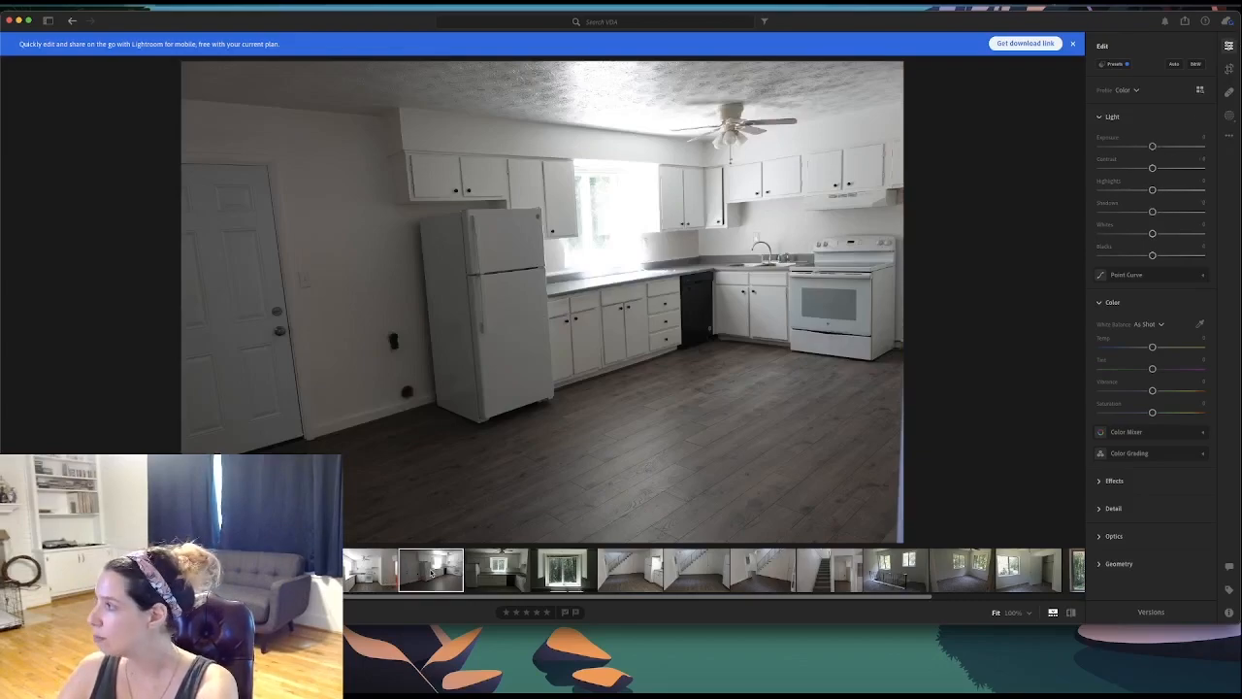
pyautogui.press('super+v')
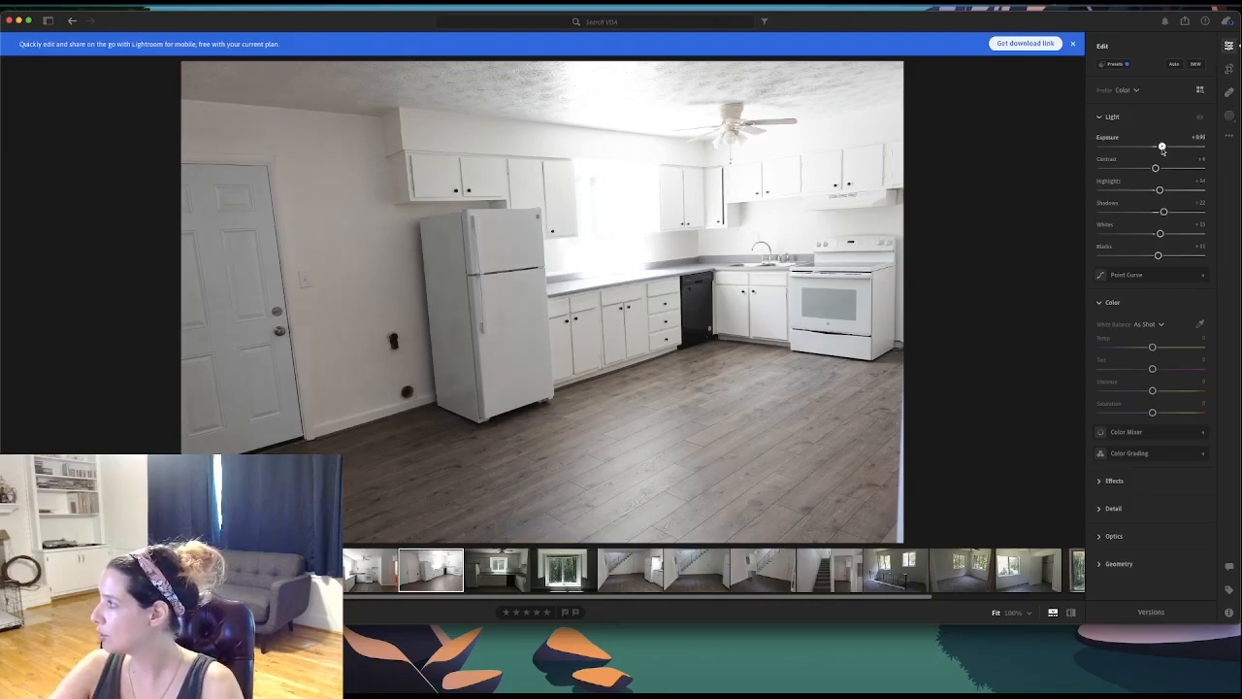
pyautogui.moveTo(1162, 147); pyautogui.dragTo(1157, 150)
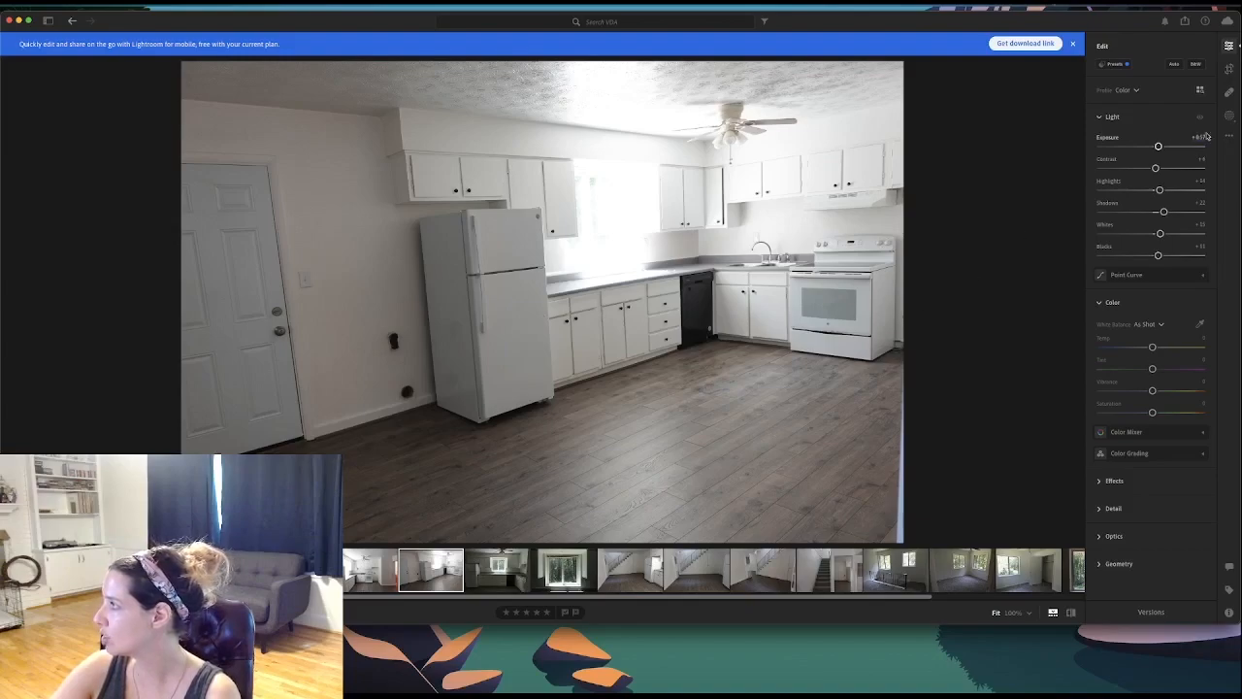
# Crop the angled kitchen photo slightly to trim the stray strip along its right edge.
pyautogui.click(1229, 69)
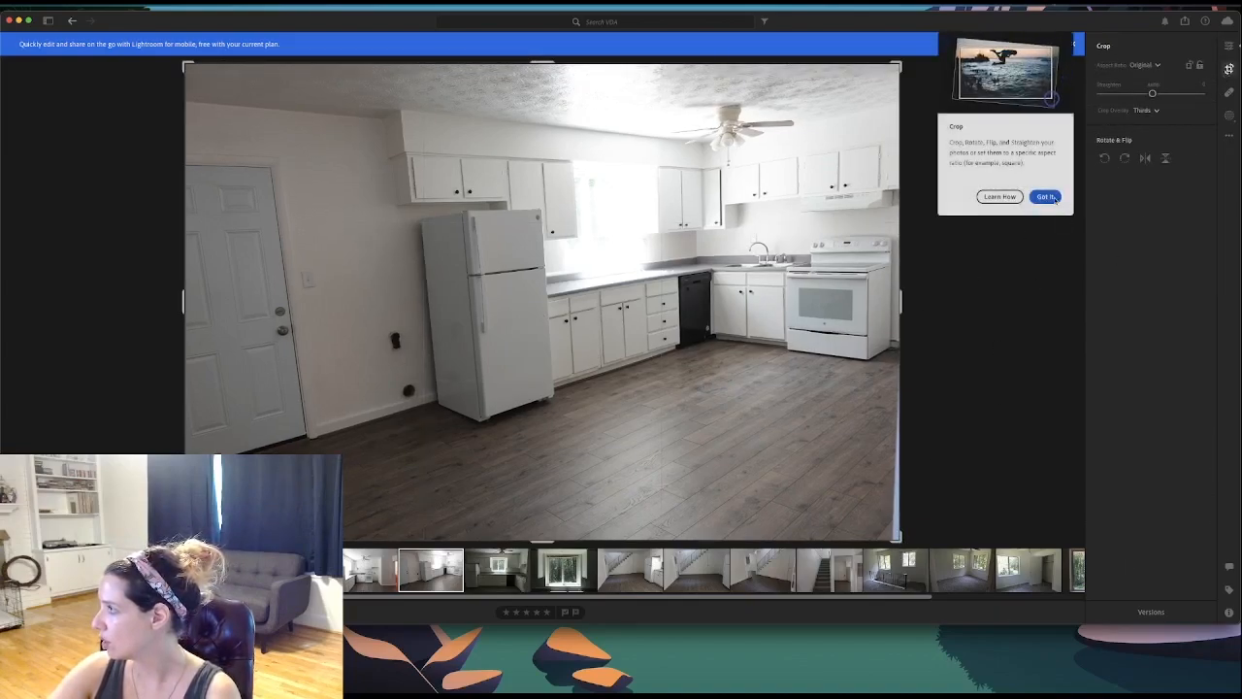
pyautogui.moveTo(900, 537); pyautogui.dragTo(895, 533)
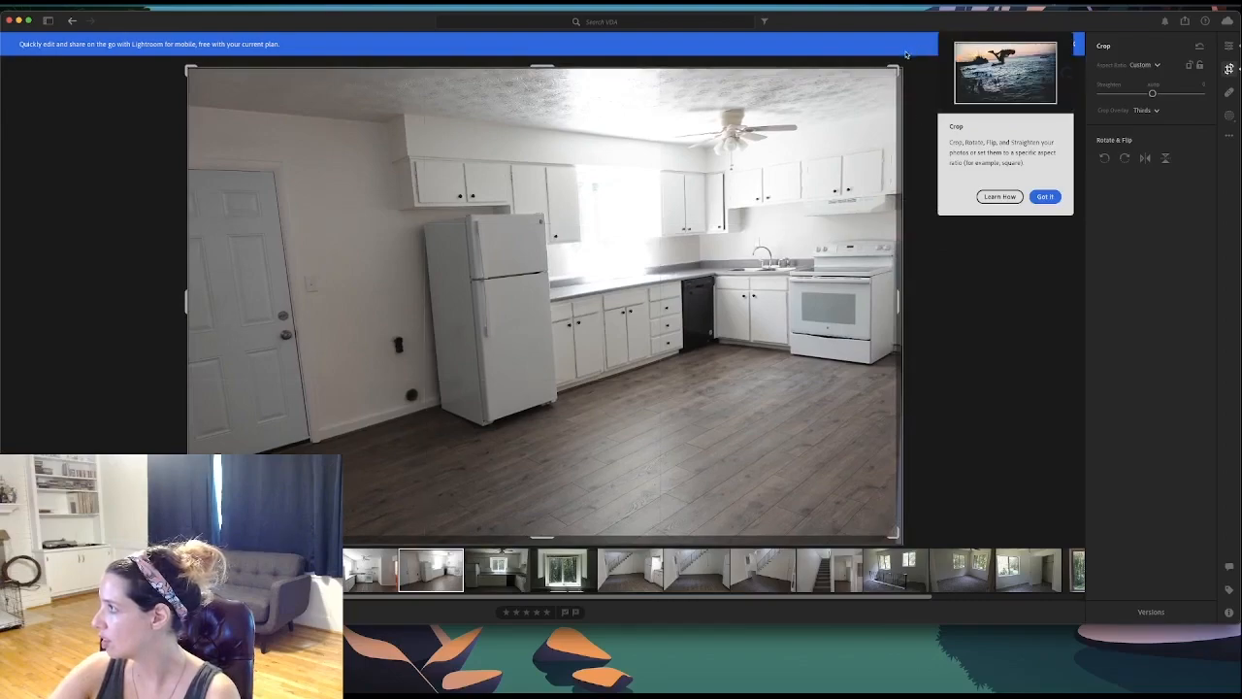
pyautogui.moveTo(903, 66); pyautogui.dragTo(903, 75)
pyautogui.press('Return')
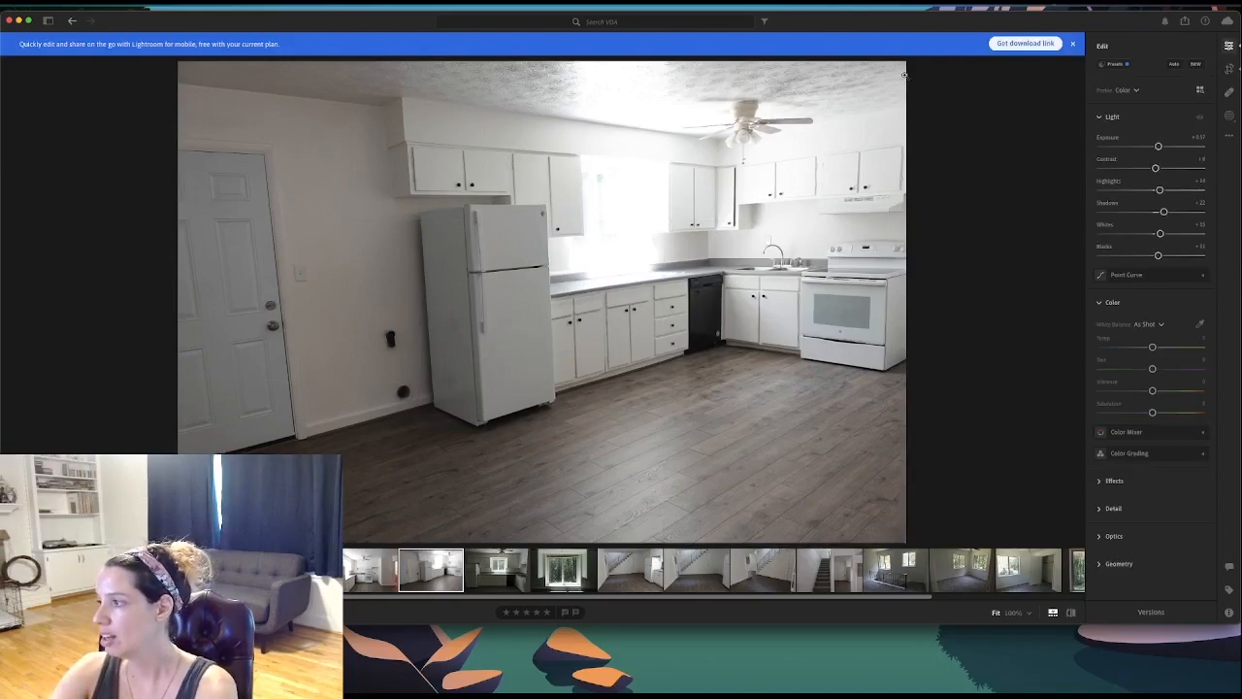
pyautogui.press('Right')
pyautogui.press('Left')
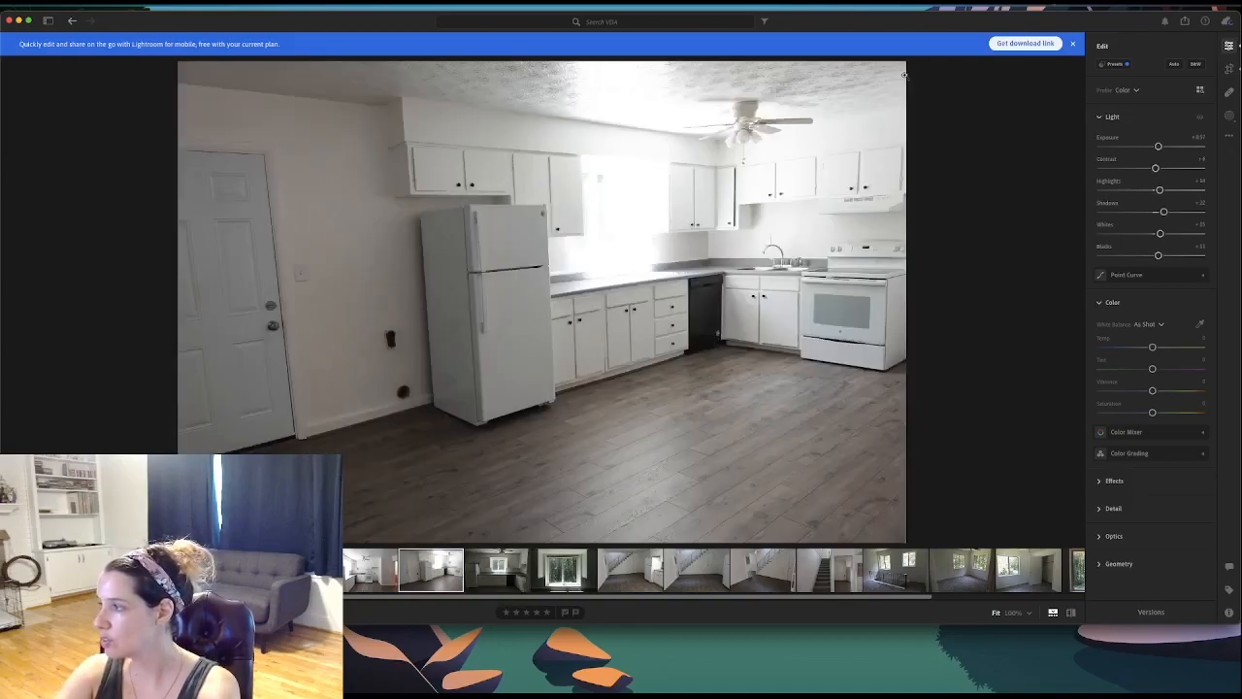
# Paste the copied settings onto the kitchen photo facing the window, setting exposure +1.02, whites +14, temperature about -11 and a more magenta tint.
pyautogui.press('Right')
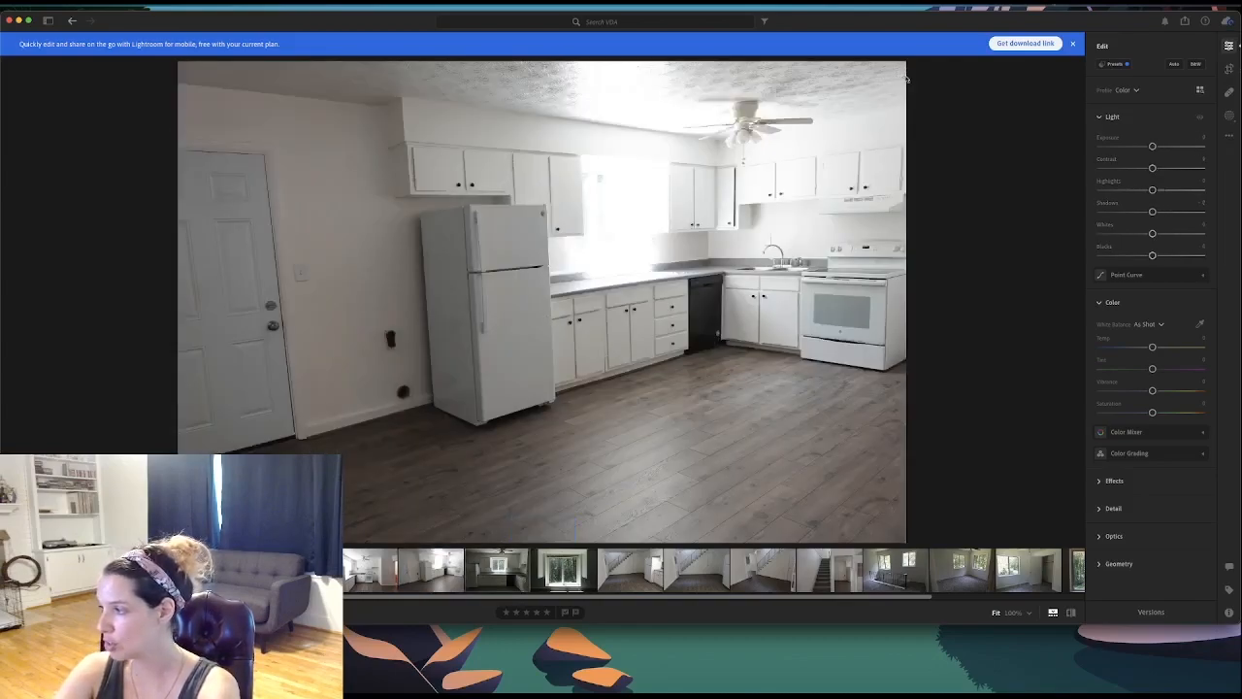
pyautogui.press('super+v')
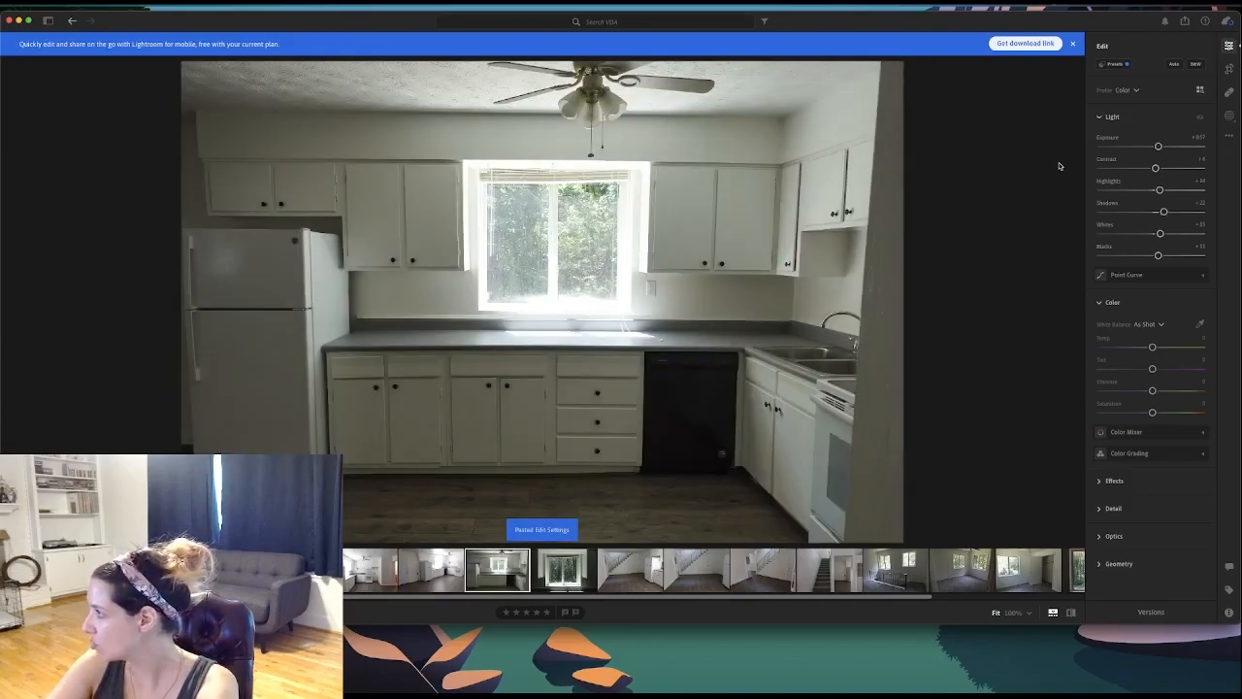
pyautogui.moveTo(1158, 148); pyautogui.dragTo(1163, 148)
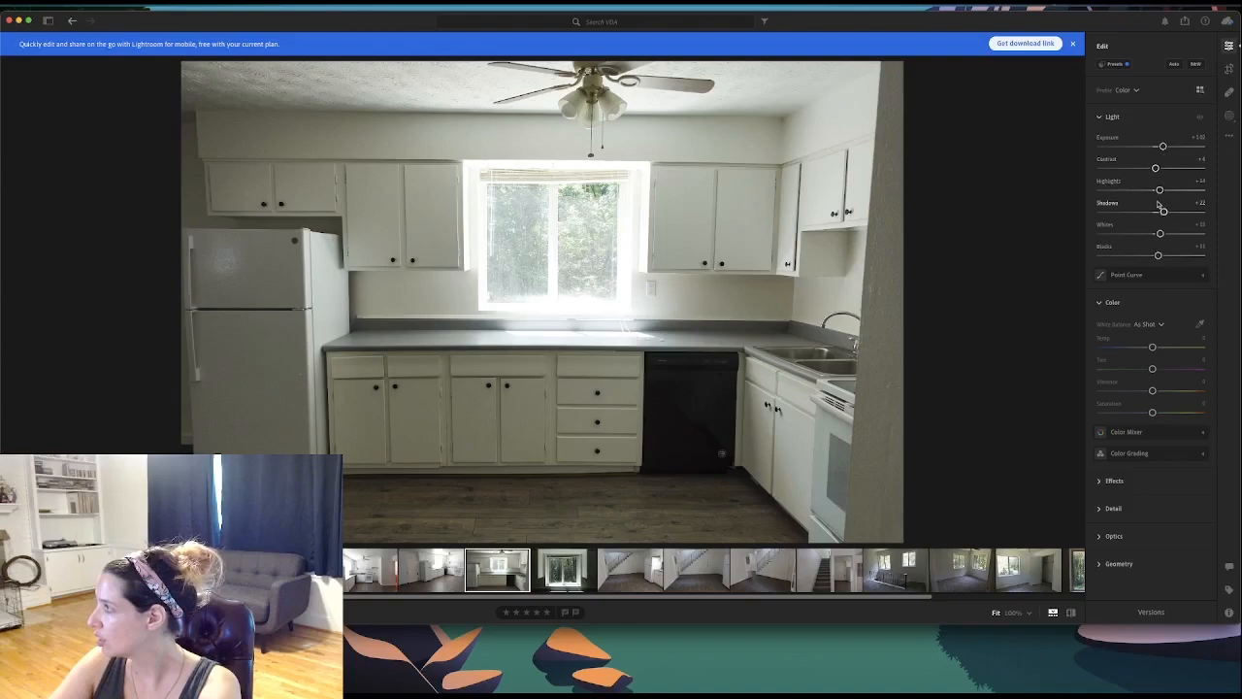
pyautogui.moveTo(1161, 235)
pyautogui.mouseDown()
pyautogui.moveTo(1189, 240)
pyautogui.moveTo(1161, 244)
pyautogui.mouseUp()
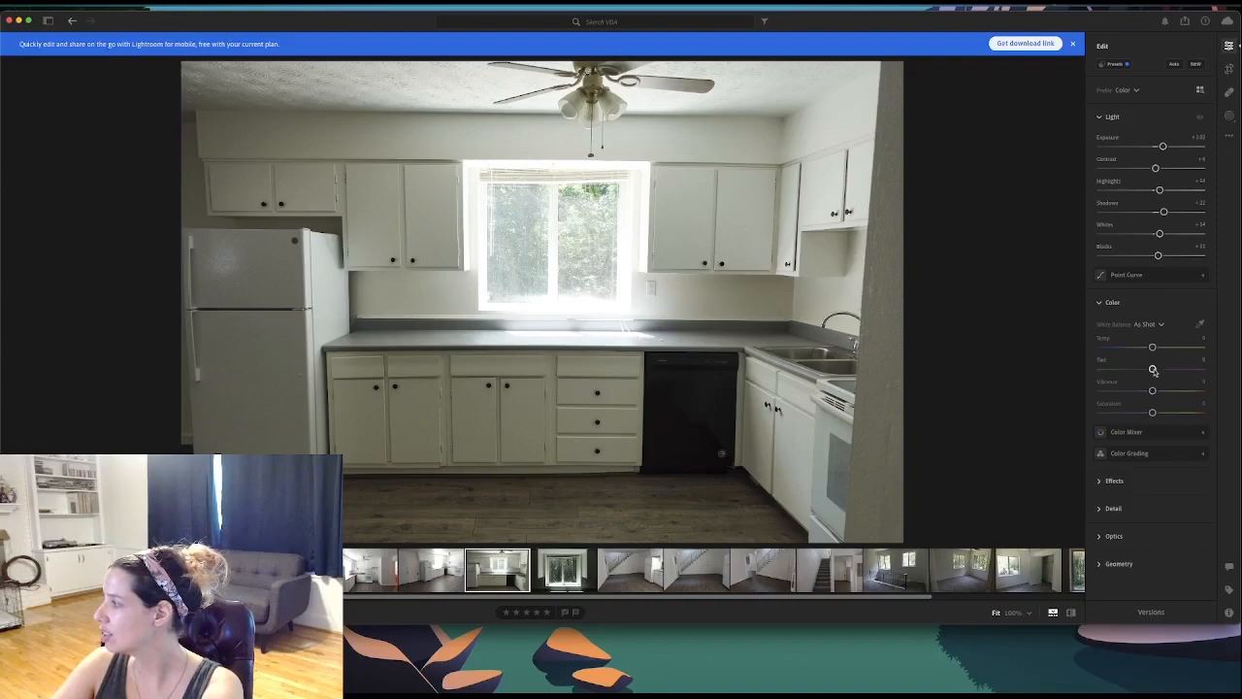
pyautogui.moveTo(1153, 349); pyautogui.dragTo(1147, 353)
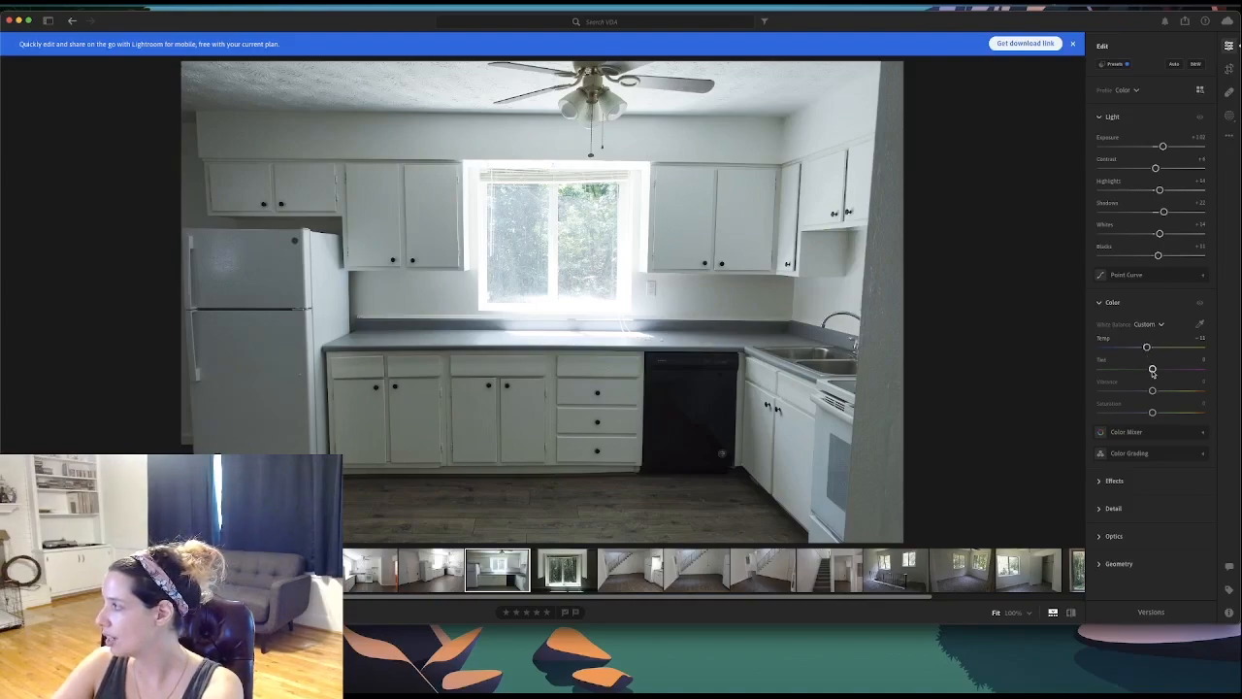
pyautogui.moveTo(1152, 369); pyautogui.dragTo(1159, 375)
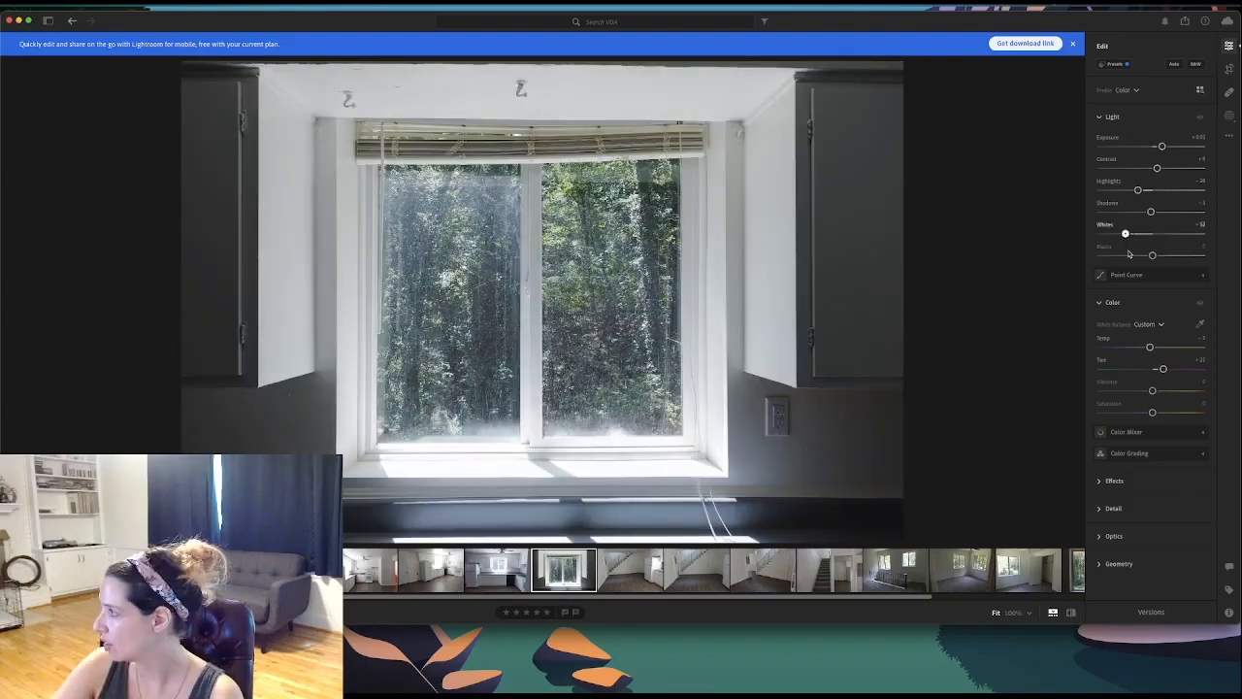
# Set the whites to about +16 and the blacks to about +13 on the kitchen window close-up.
pyautogui.press('Right')
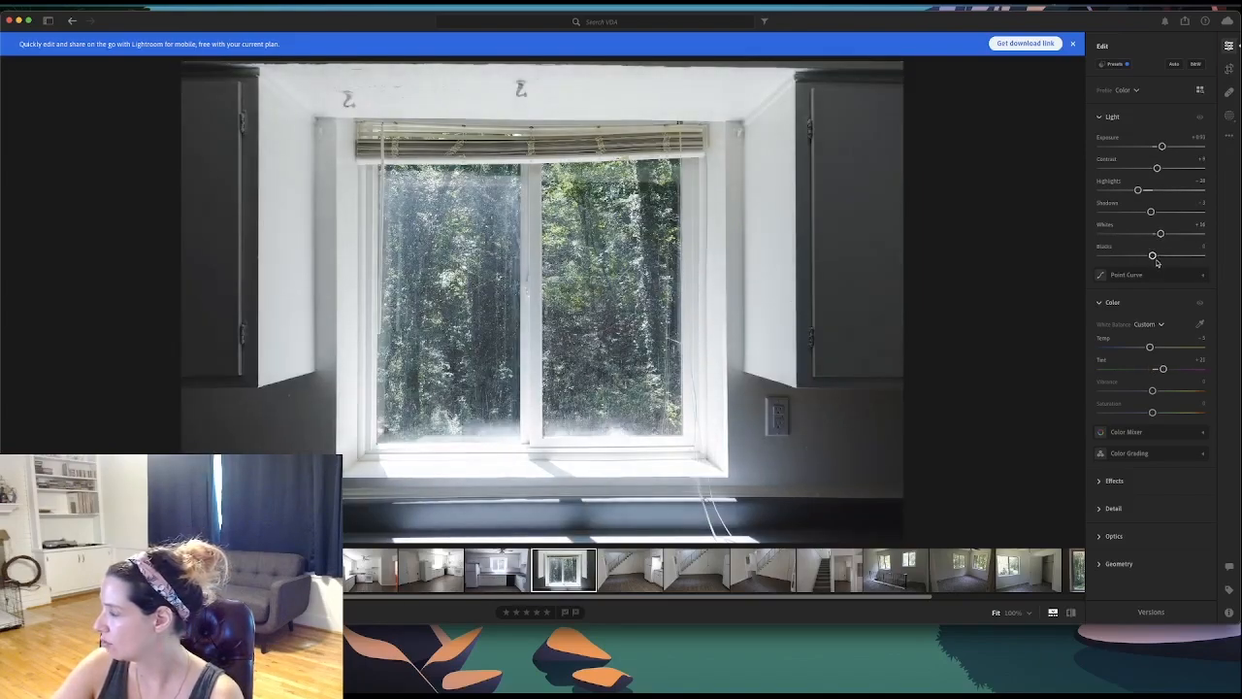
pyautogui.moveTo(1152, 254)
pyautogui.mouseDown()
pyautogui.moveTo(1167, 255)
pyautogui.moveTo(1107, 257)
pyautogui.moveTo(1161, 257)
pyautogui.mouseUp()
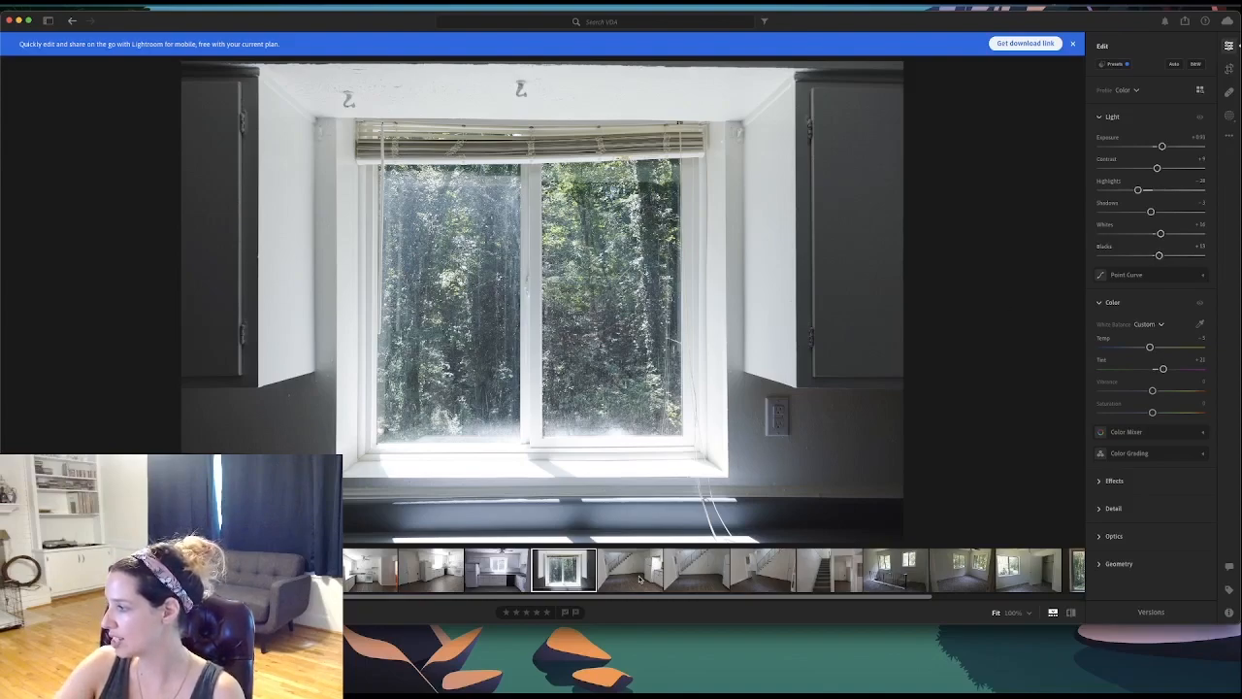
# Copy the angled kitchen photo's edit settings and paste them onto the staircase photo with the fridge and counter.
pyautogui.click(436, 578)
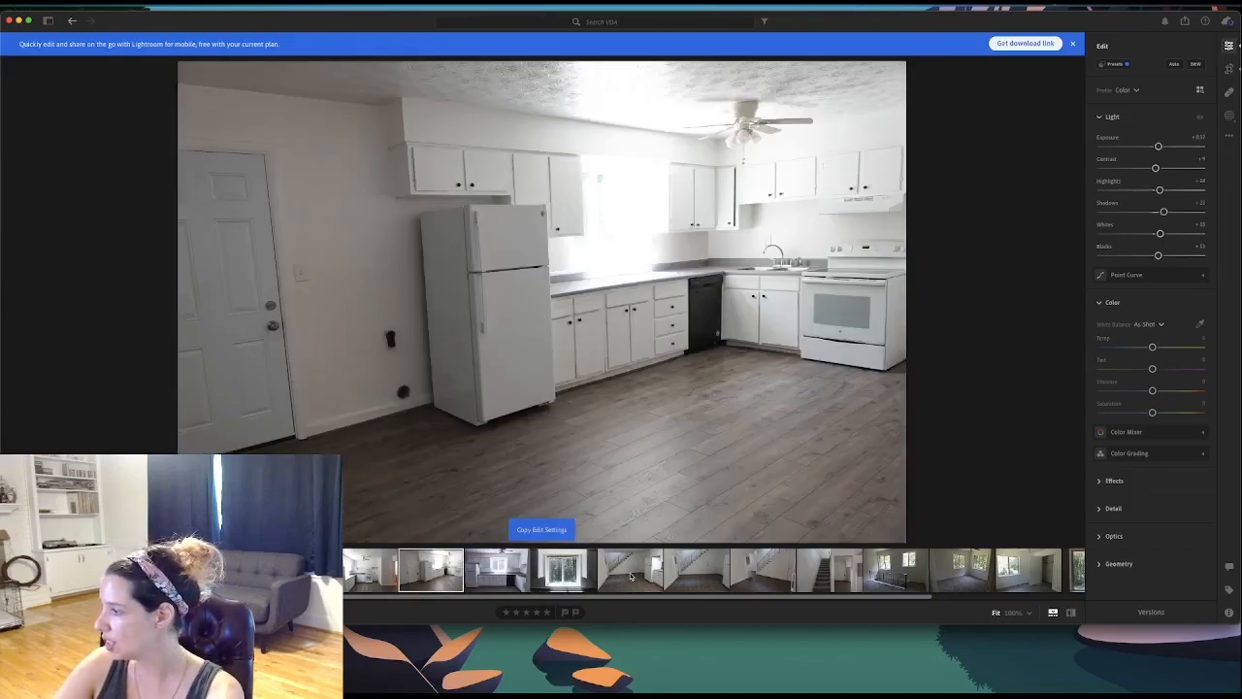
pyautogui.click(630, 576)
pyautogui.press('super+shift+v')
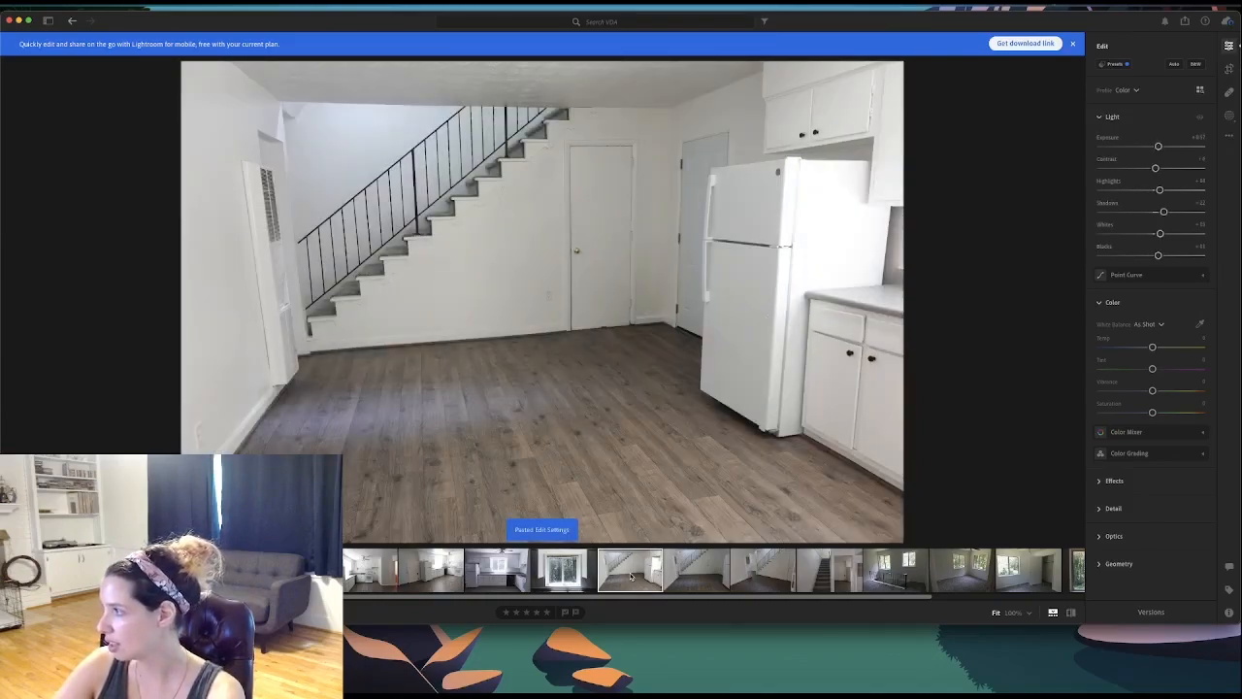
# Paste the copied settings onto the second staircase photo with the wall heater and raise its contrast.
pyautogui.click(689, 571)
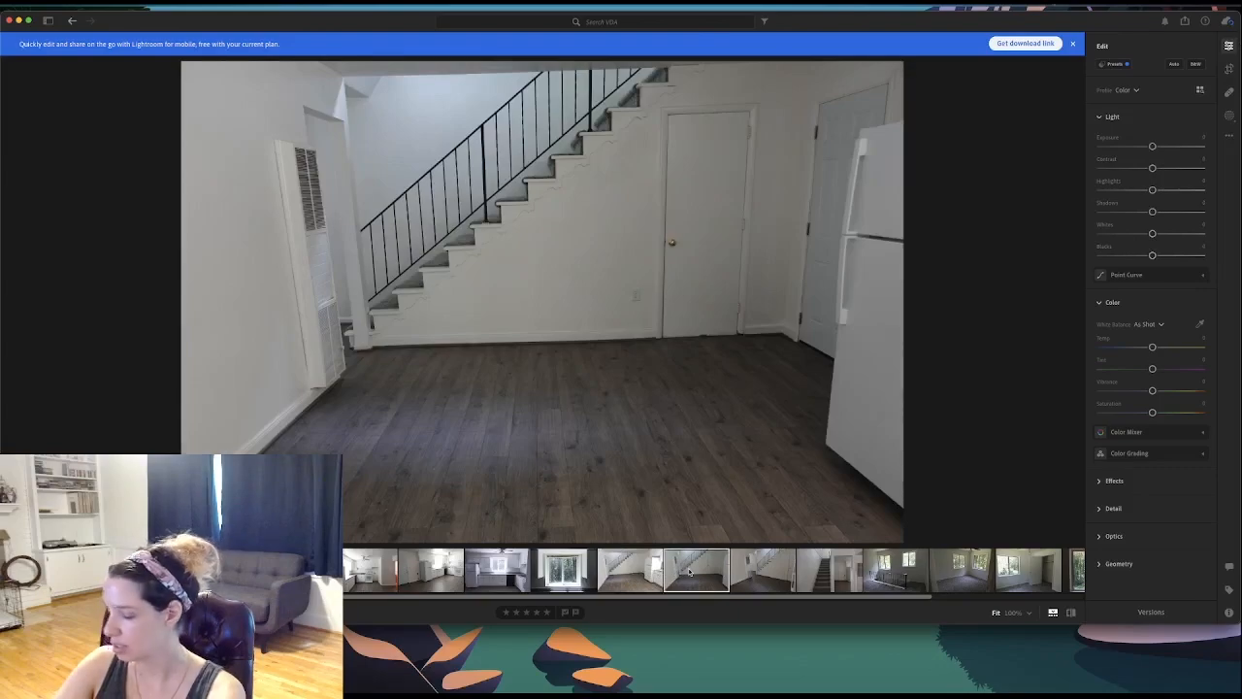
pyautogui.press('super+shift+v')
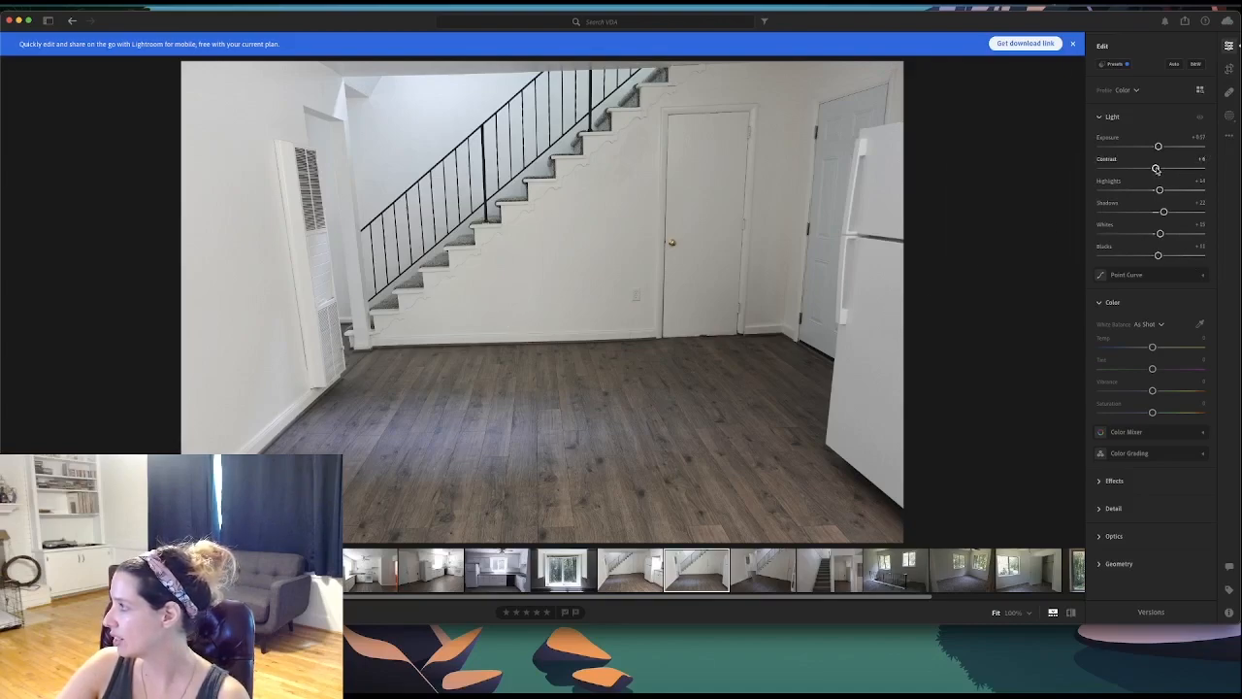
pyautogui.moveTo(1154, 169)
pyautogui.mouseDown()
pyautogui.moveTo(1142, 169)
pyautogui.moveTo(1177, 171)
pyautogui.mouseUp()
pyautogui.moveTo(1177, 171); pyautogui.dragTo(1165, 176)
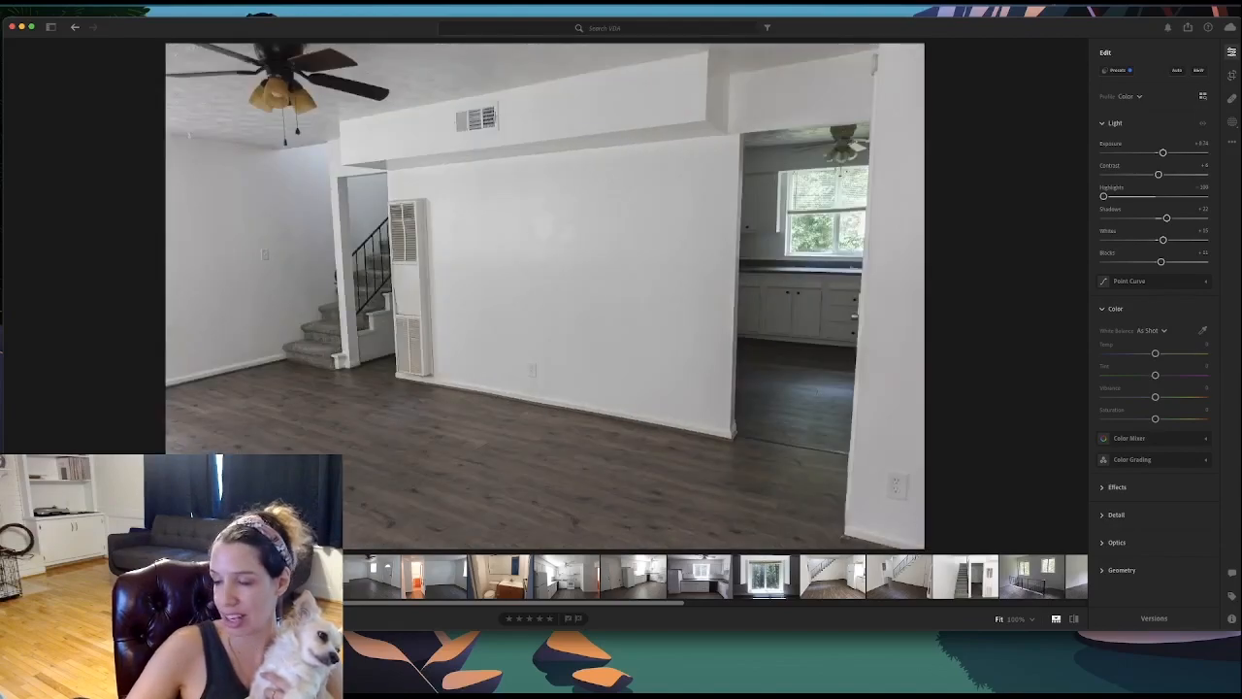
# Review the edited photos one by one, from the living room through the kitchen, stairs, upstairs rooms and bathroom to the wooded window view.
pyautogui.press('Right')
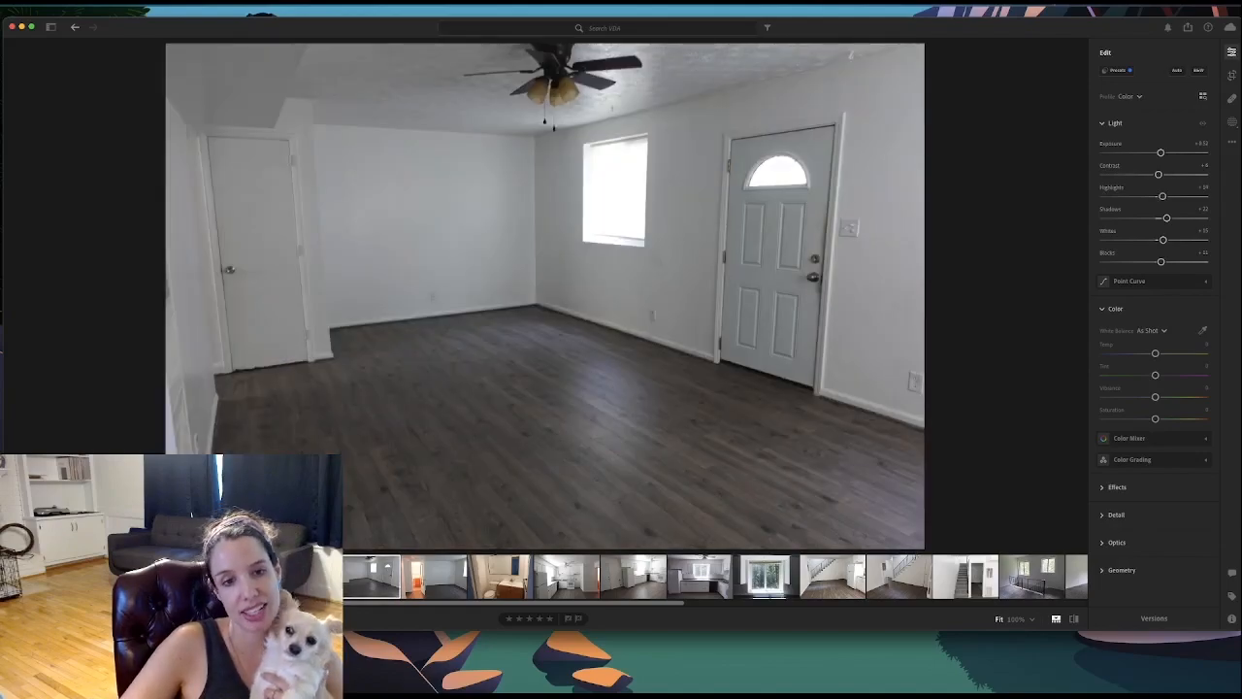
pyautogui.press('Right')
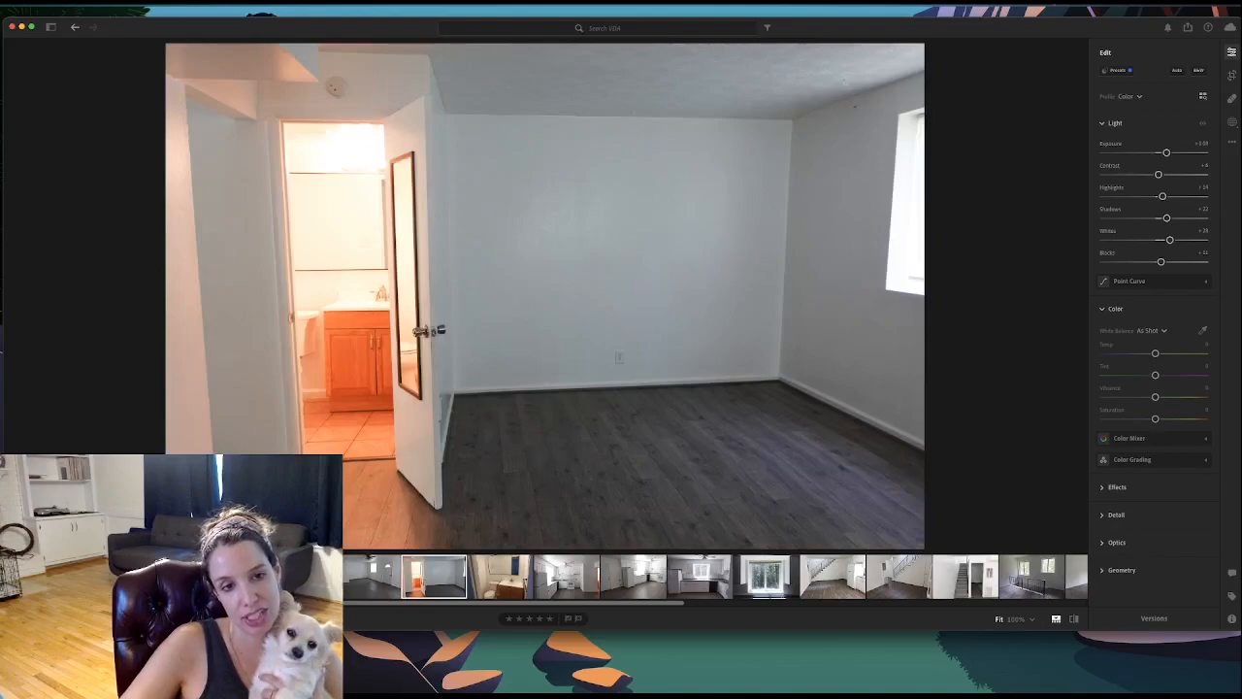
pyautogui.press('Right')
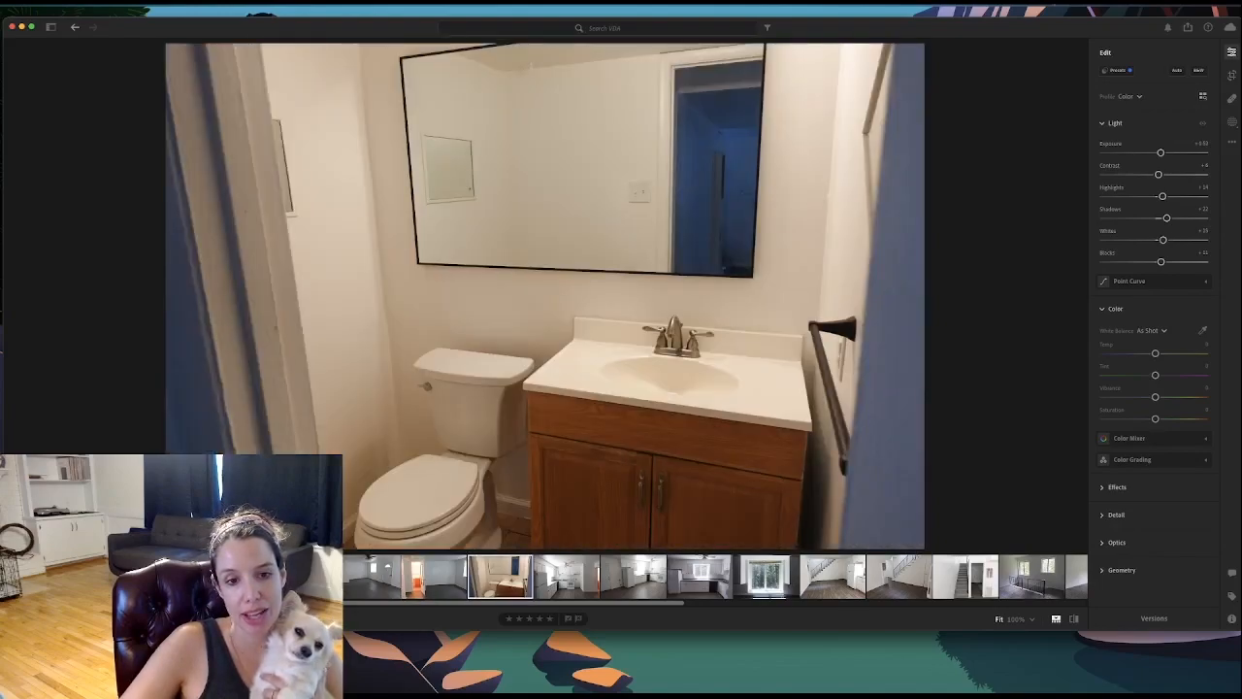
pyautogui.press('Right')
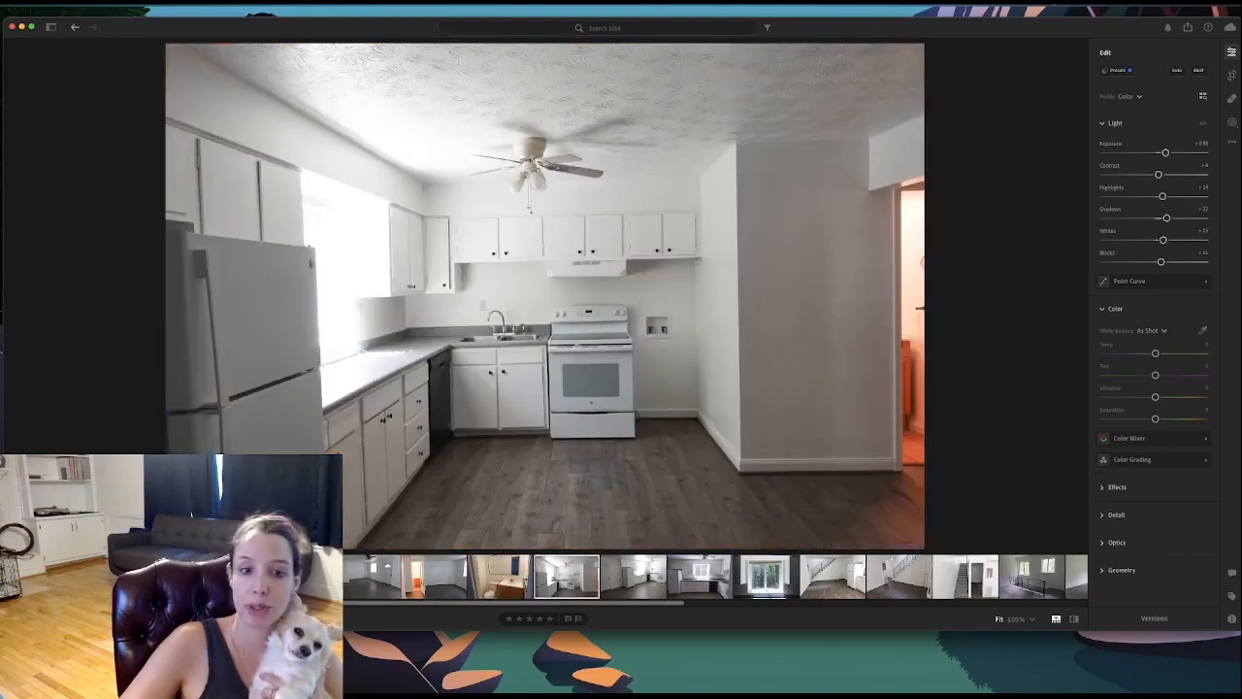
pyautogui.press('Right')
pyautogui.press('Right')
pyautogui.press('Right')
pyautogui.press('Right')
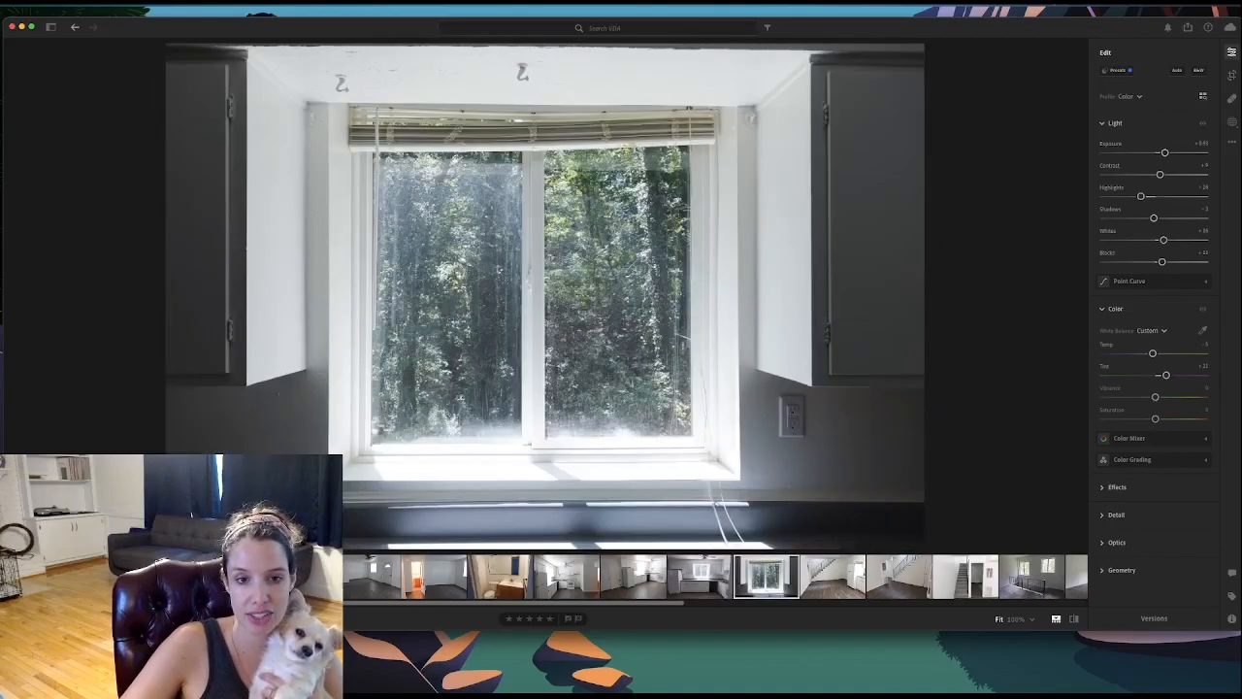
pyautogui.press('Right')
pyautogui.press('Right')
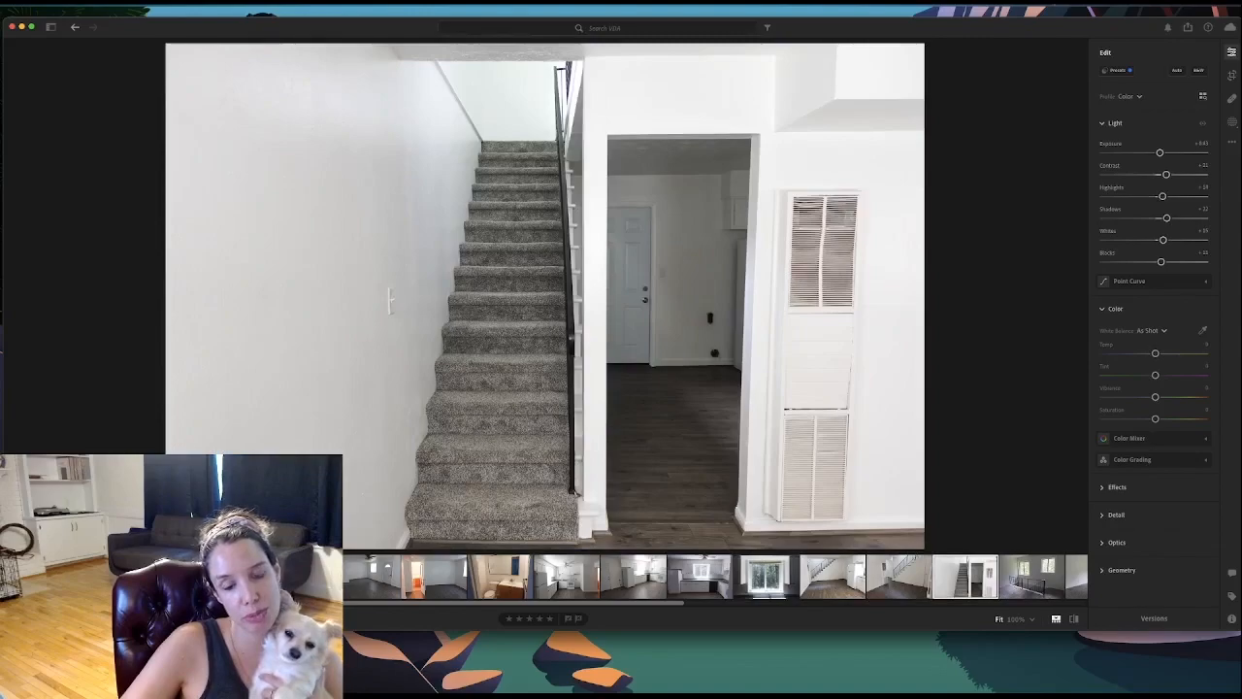
pyautogui.press('Right')
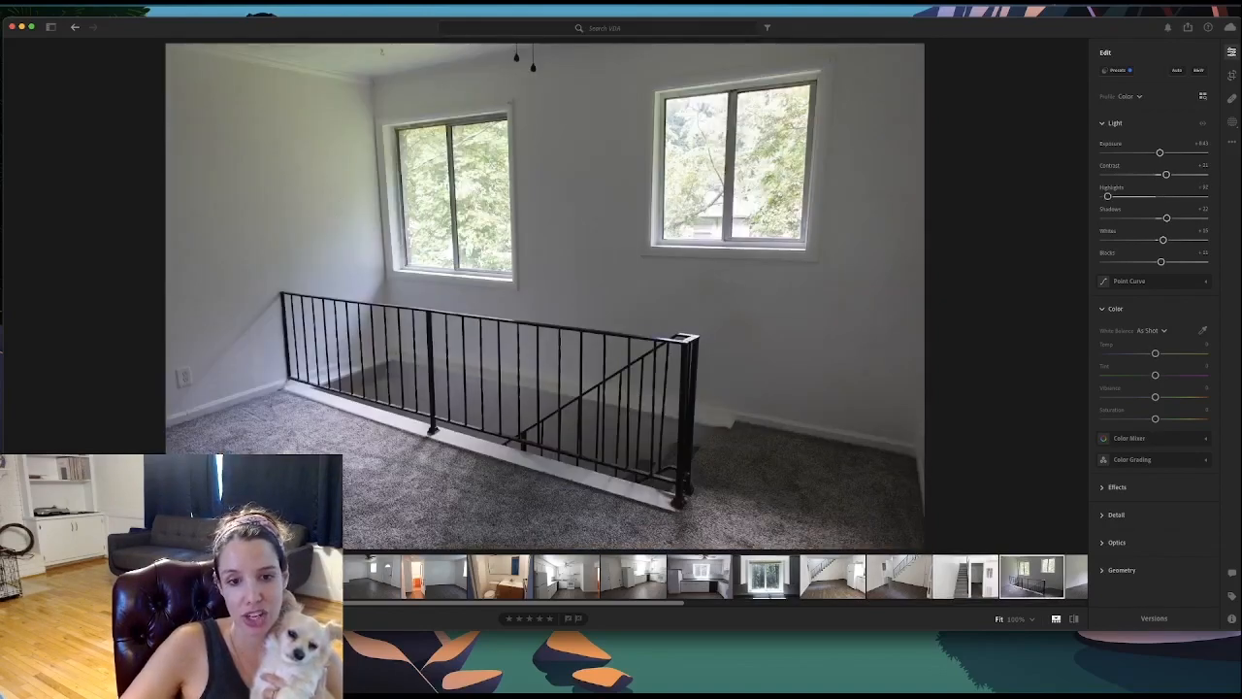
pyautogui.press('Right')
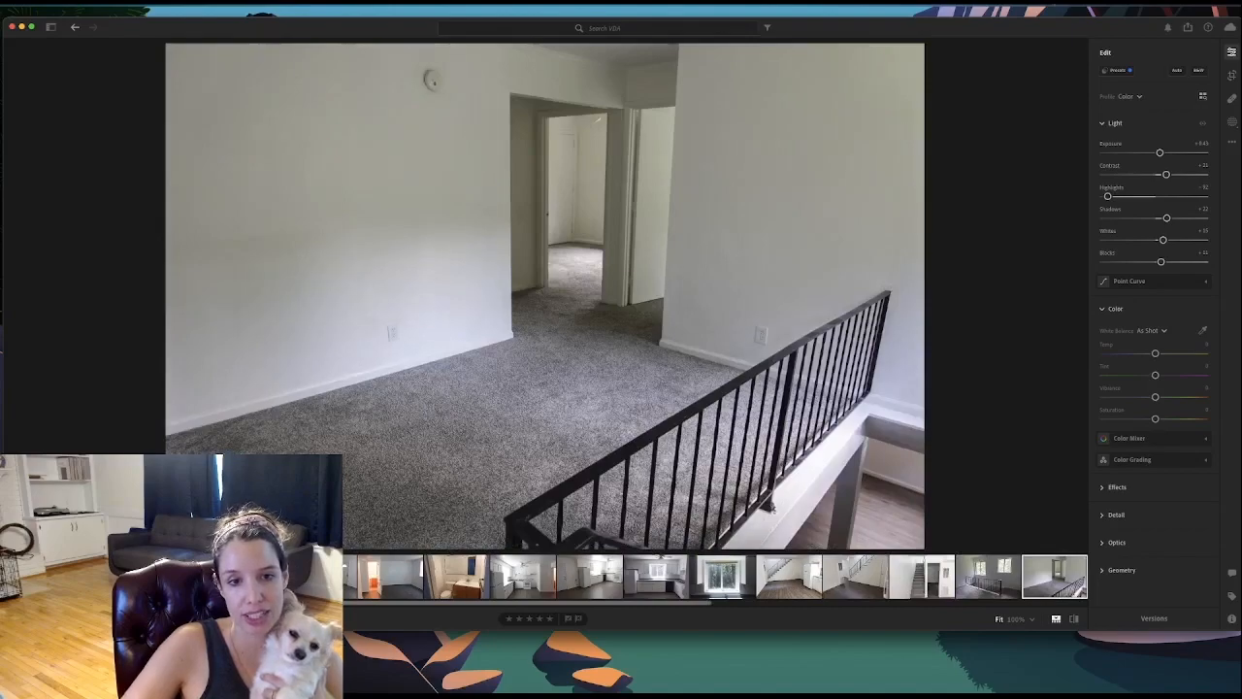
pyautogui.press('Right')
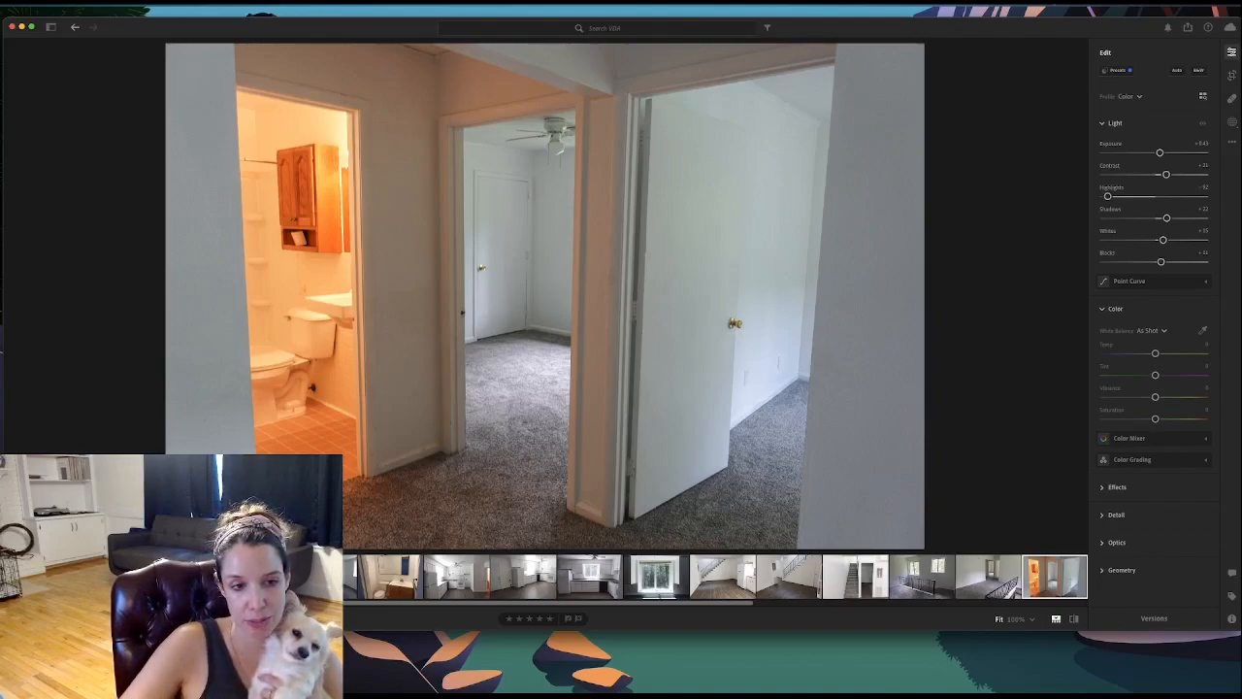
pyautogui.press('Right')
pyautogui.press('Right')
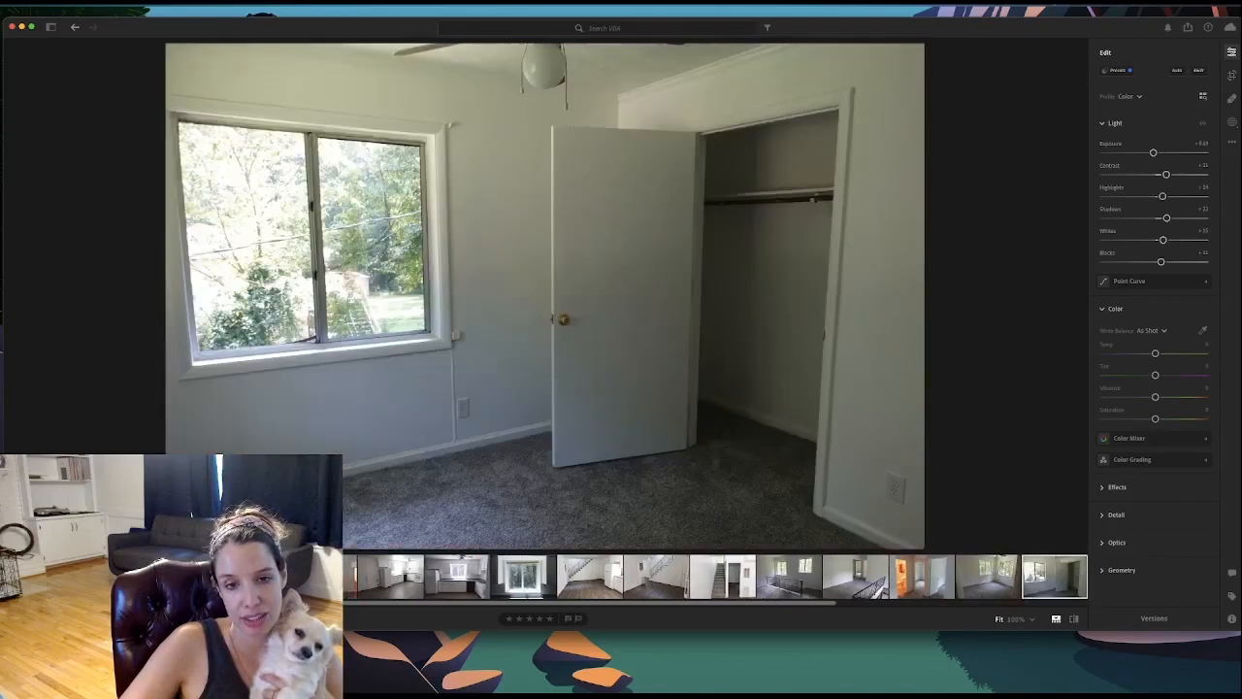
pyautogui.press('Right')
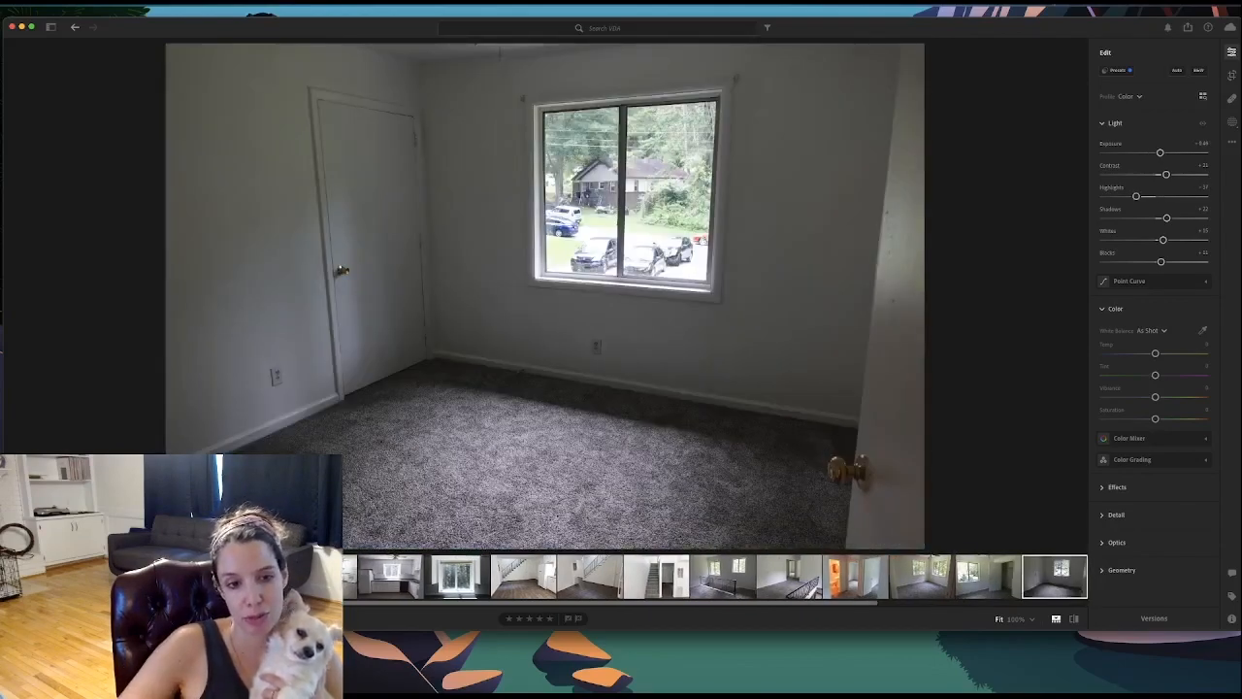
pyautogui.press('Right')
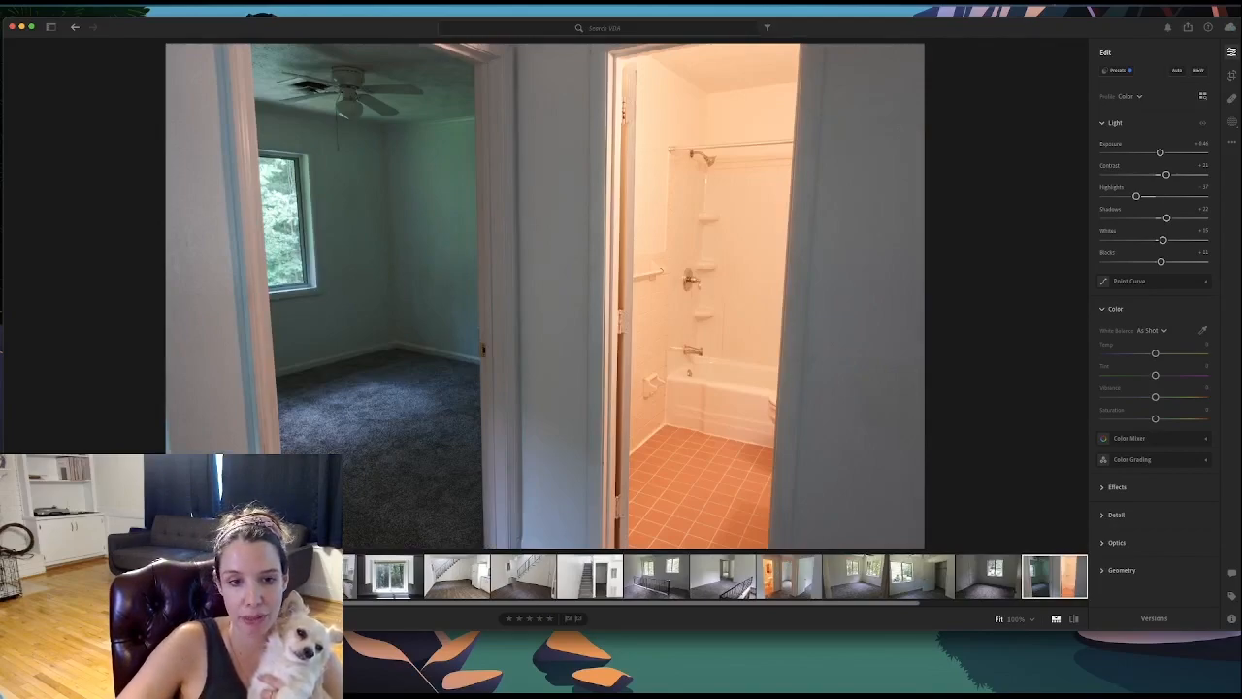
pyautogui.press('Right')
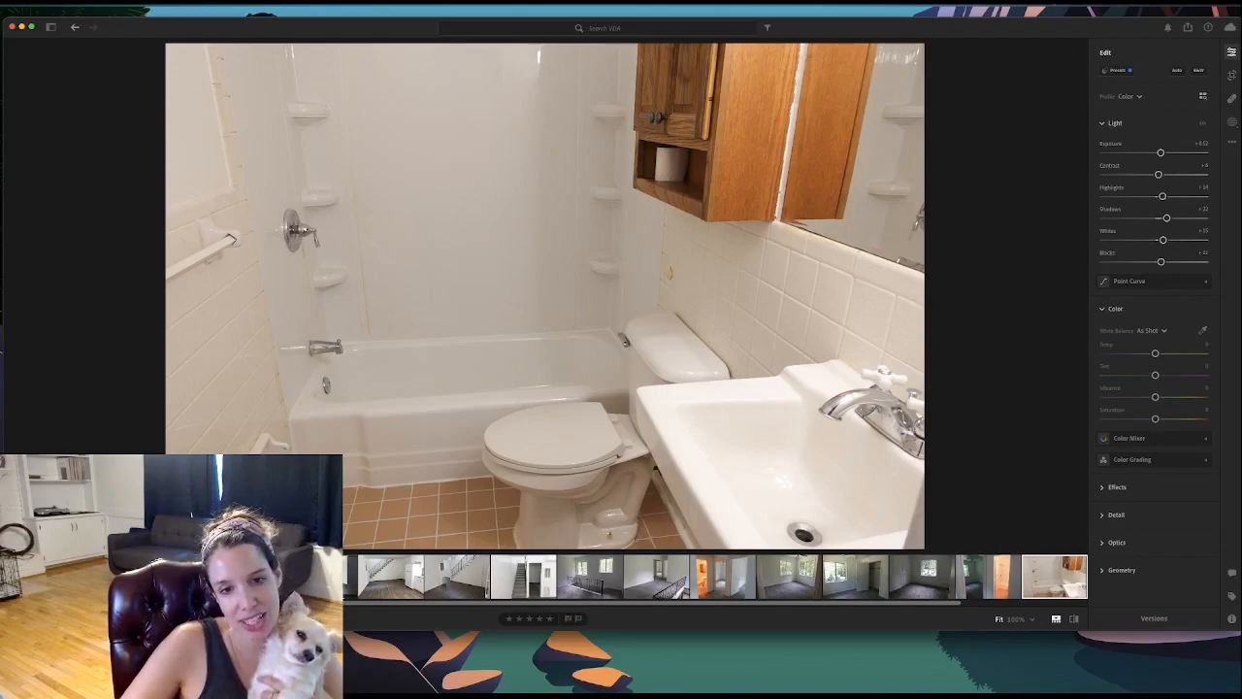
pyautogui.press('Right')
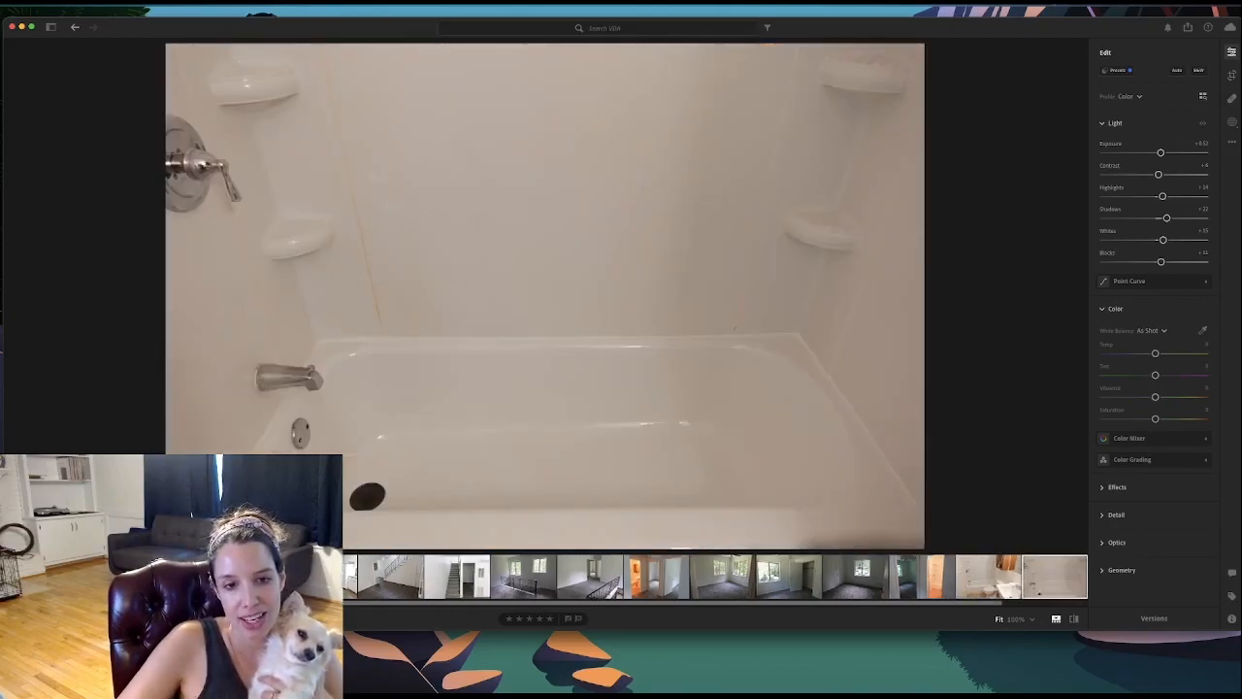
pyautogui.press('Right')
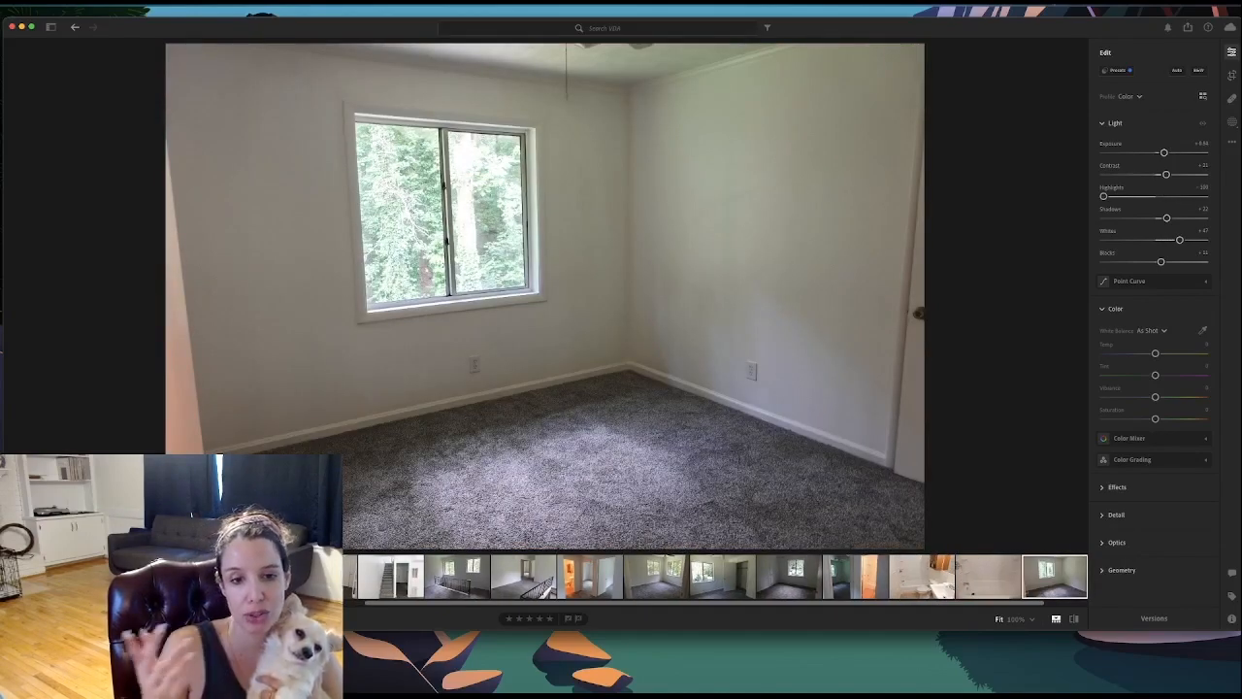
pyautogui.press('Right')
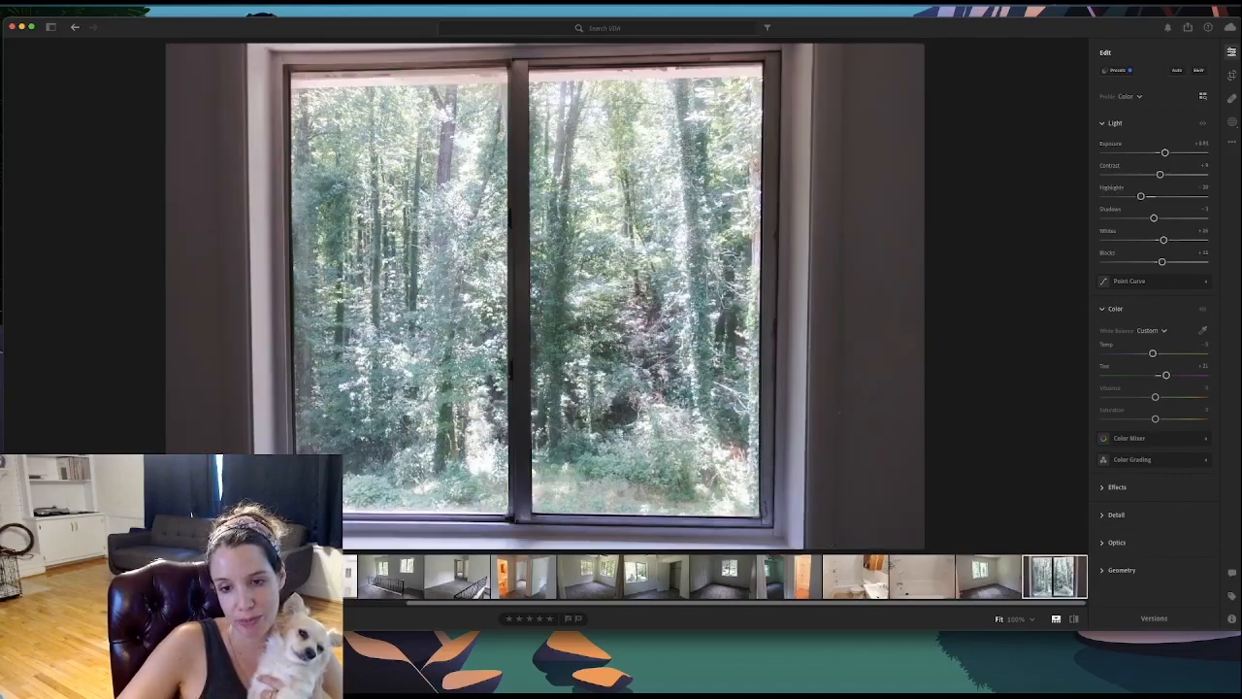